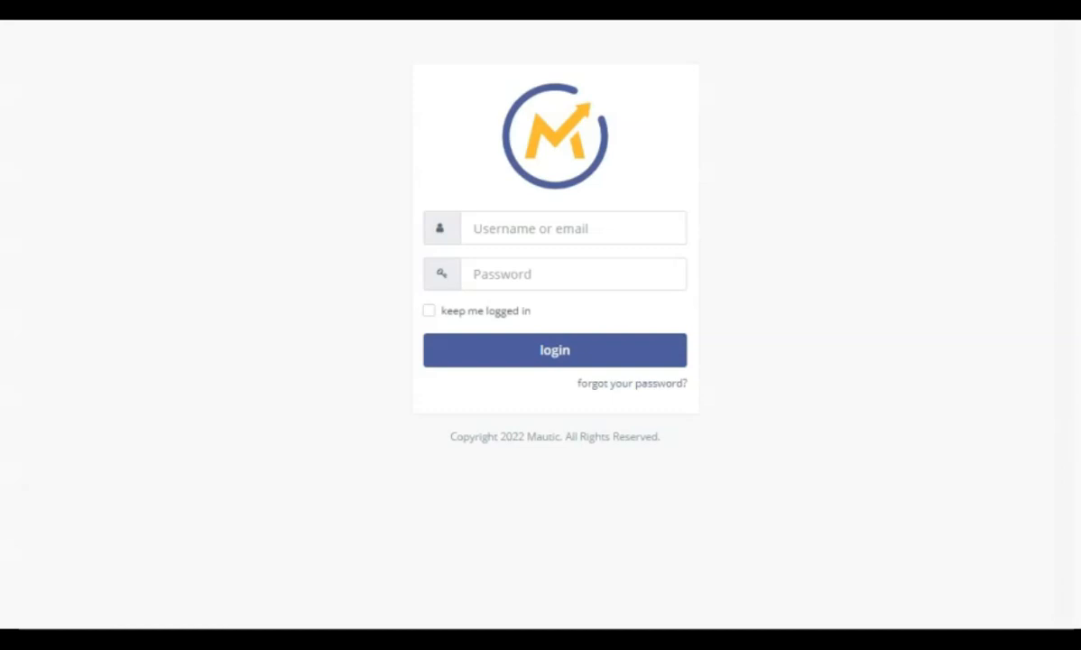
Log in to Mautic by entering the account username and password.
click(492, 226)
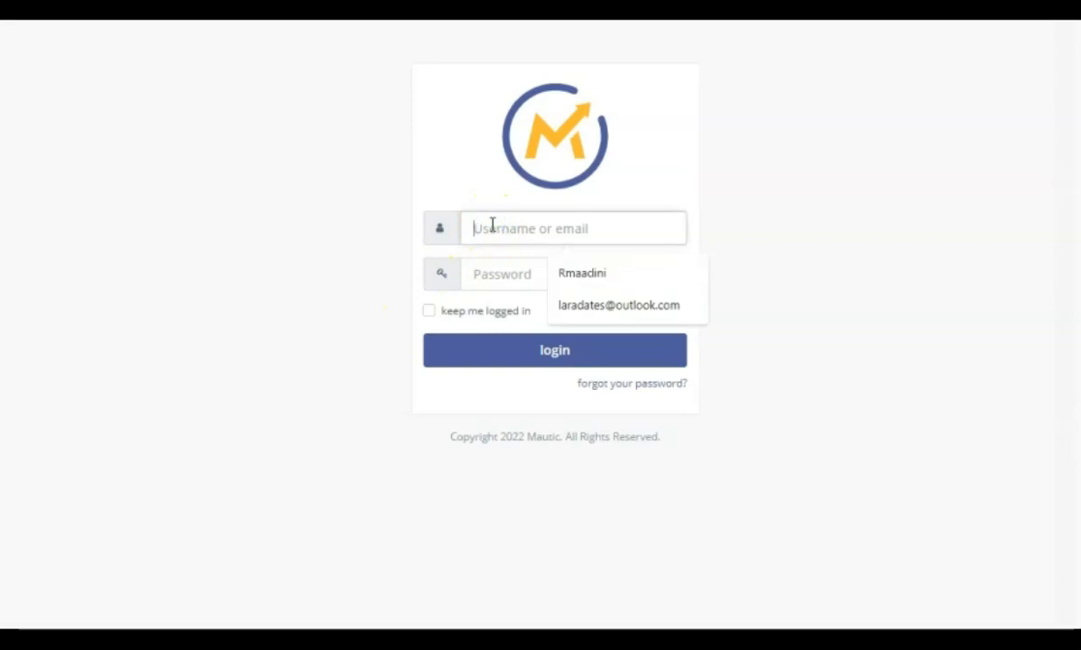
text(Rmaadini)
click(483, 274)
text(************)
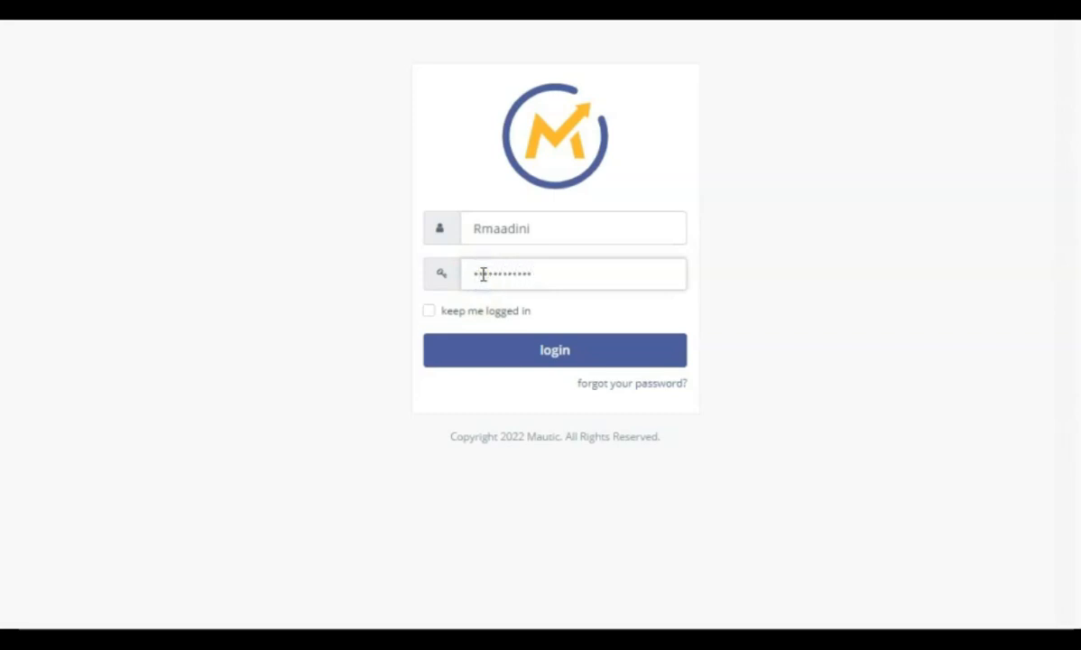
click(582, 364)
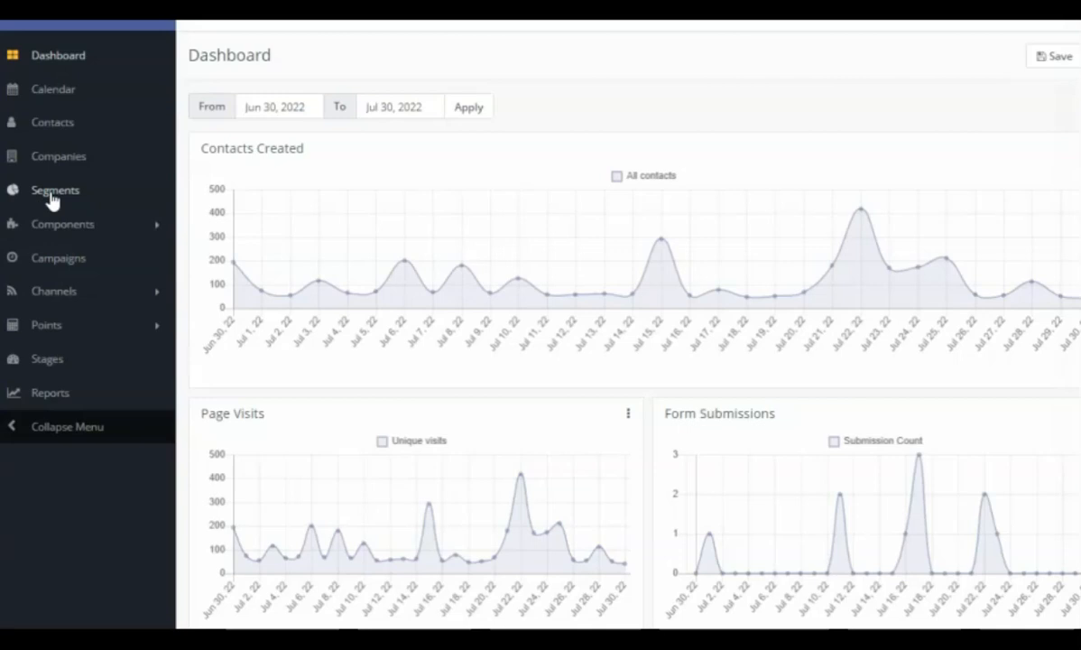
Expand the Components section to show its Assets, Forms, Landing Pages and Dynamic Content entries.
click(81, 232)
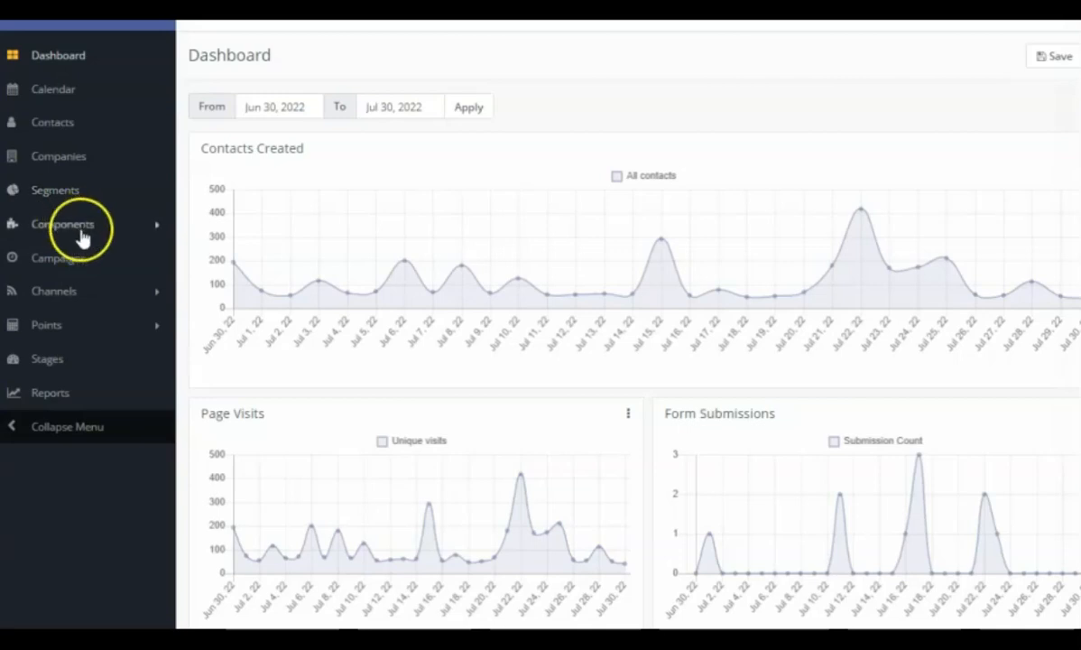
click(144, 232)
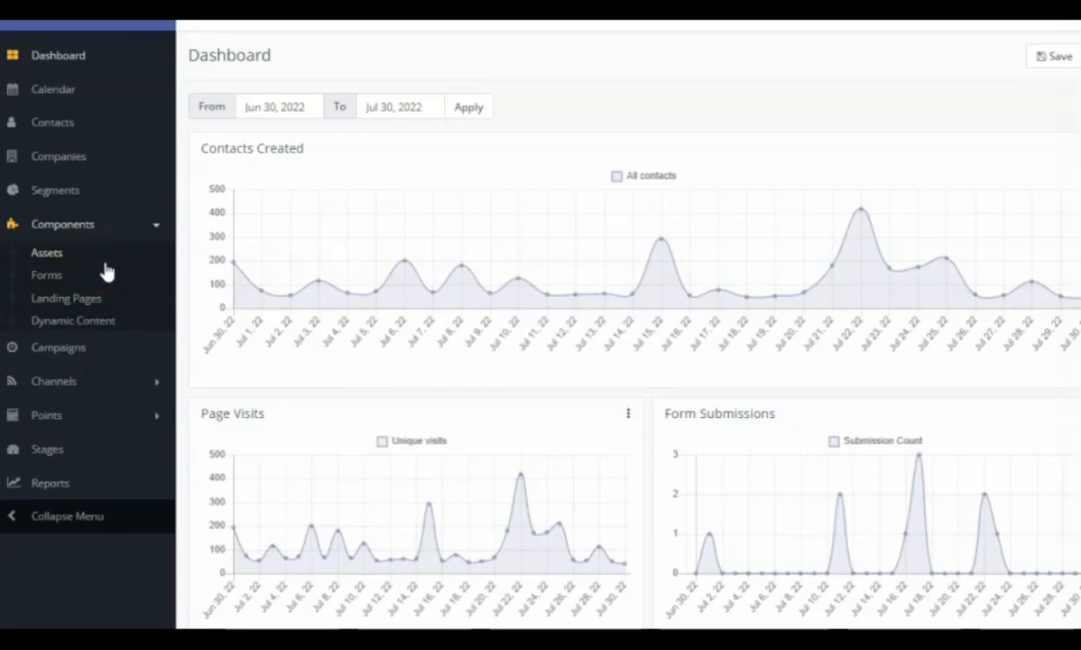
click(68, 300)
click(54, 322)
click(52, 352)
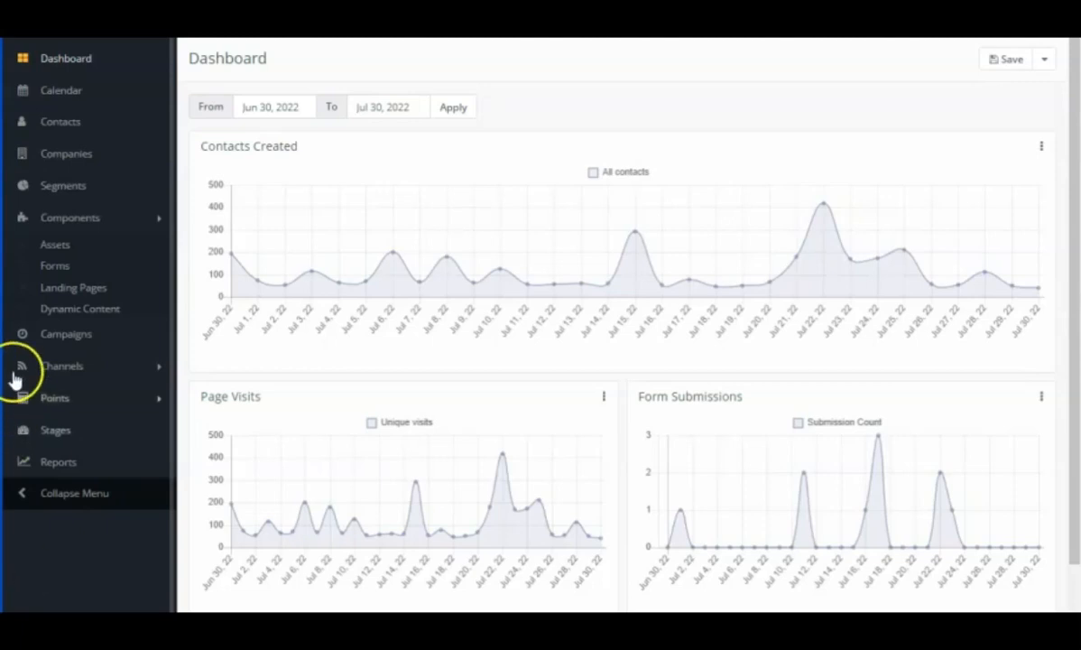
Start a new contact segment and name it "demo".
click(70, 194)
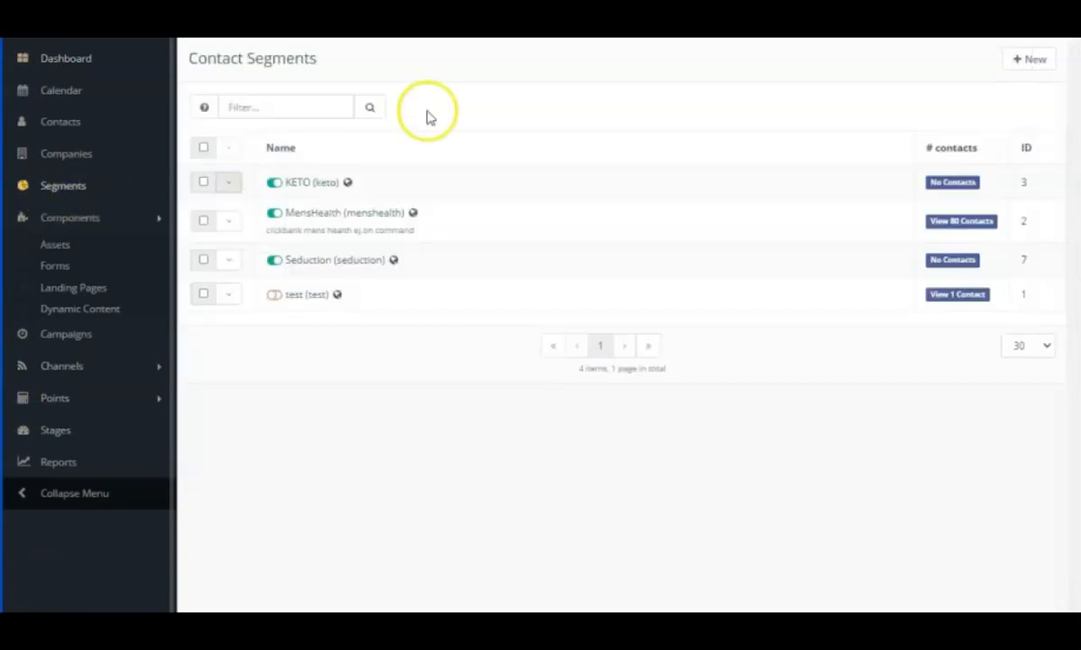
click(1015, 57)
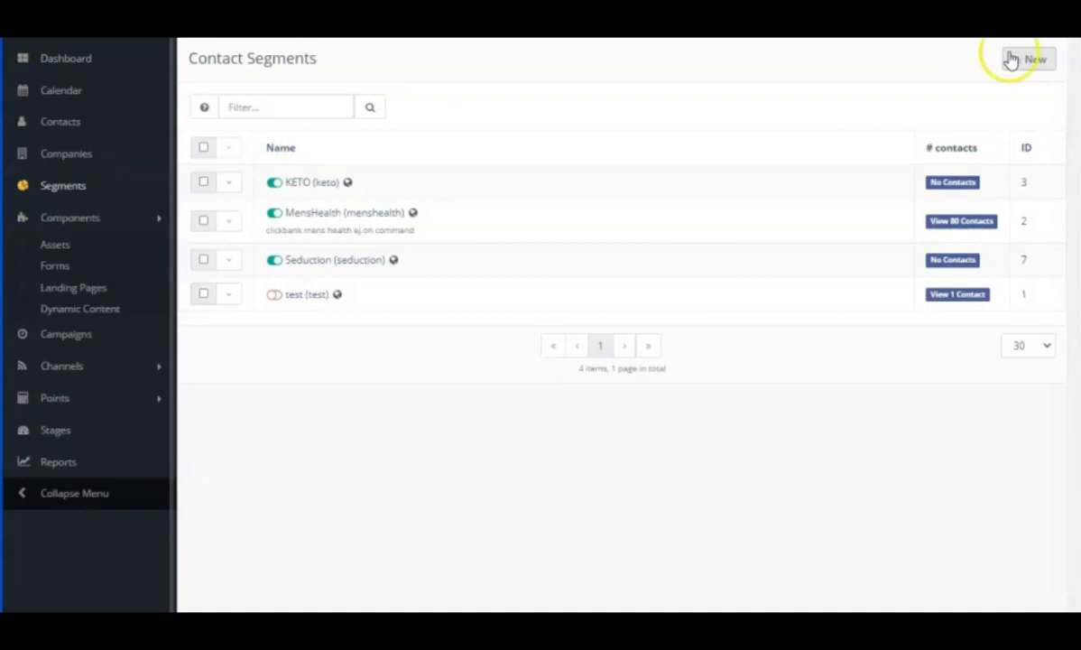
click(262, 155)
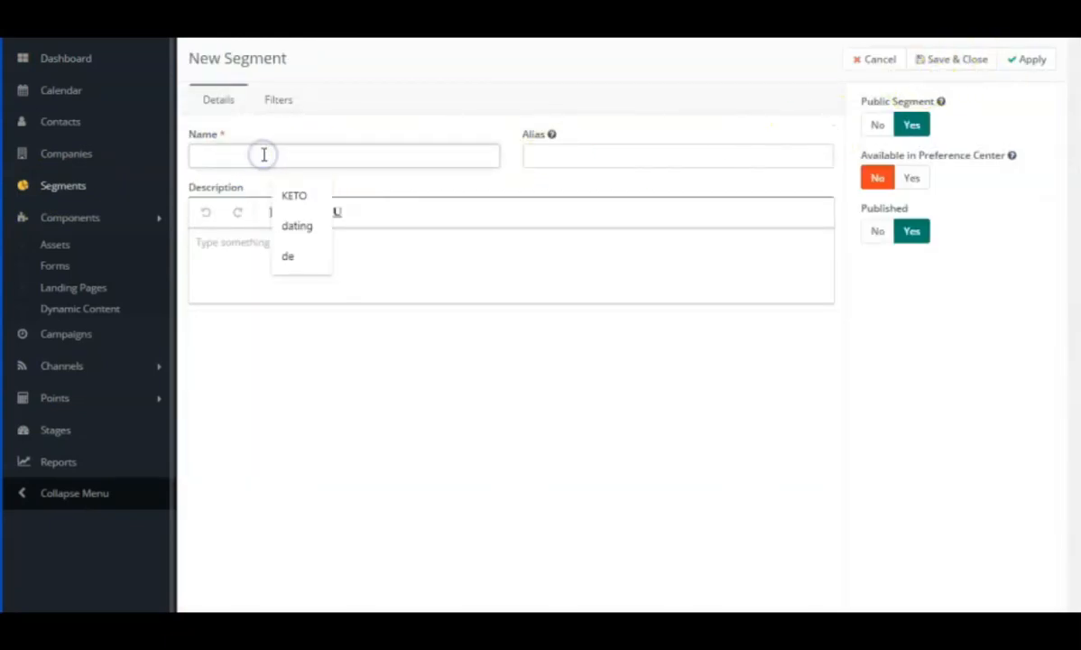
text(dem)
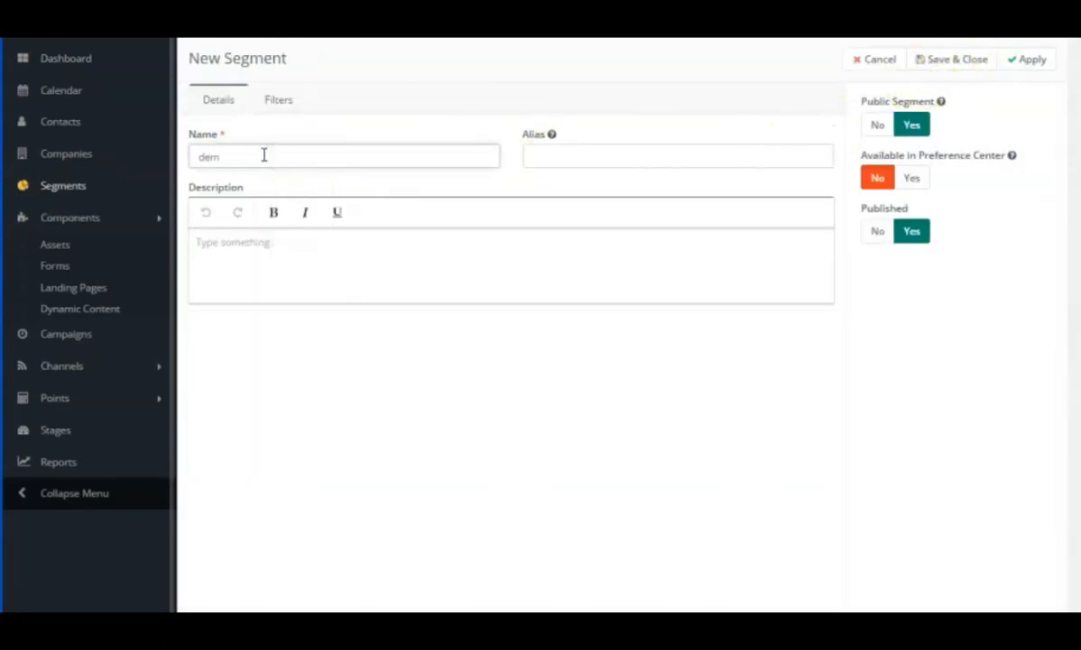
text(o)
Give the demo segment the description "Demonstration pour ebook", then save and close it.
click(239, 246)
text(D)
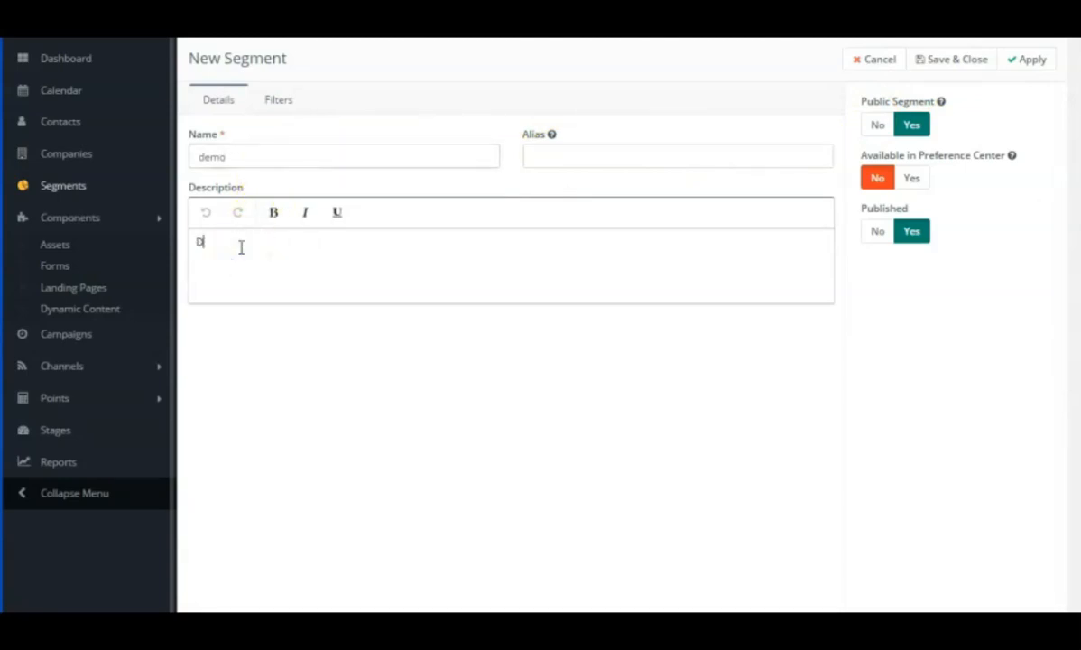
text(emonstration pour ebook)
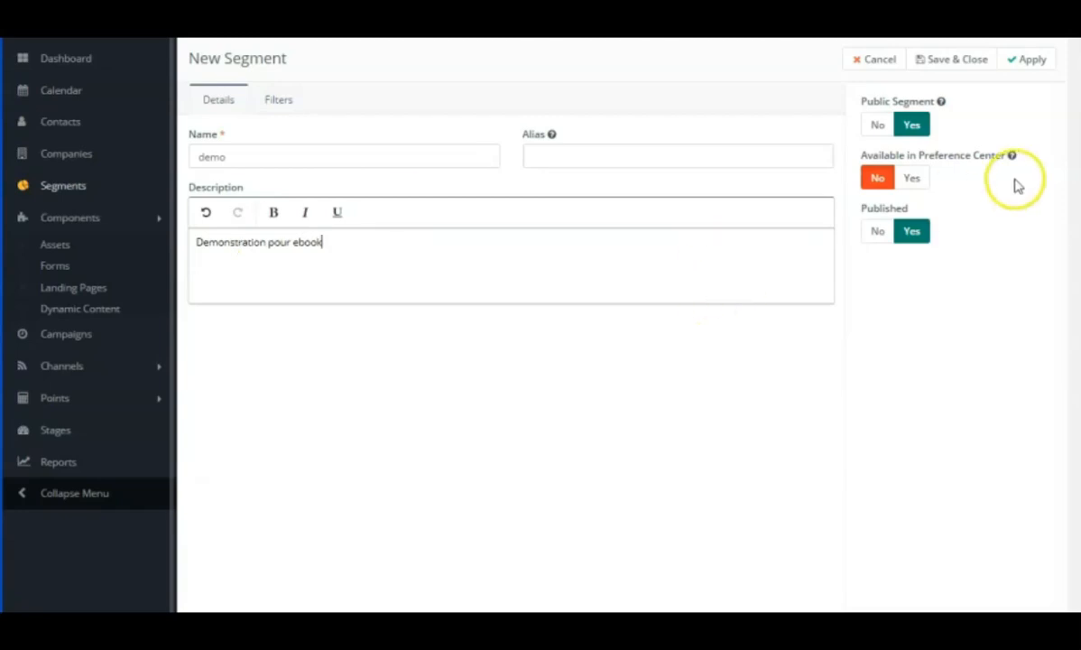
click(943, 59)
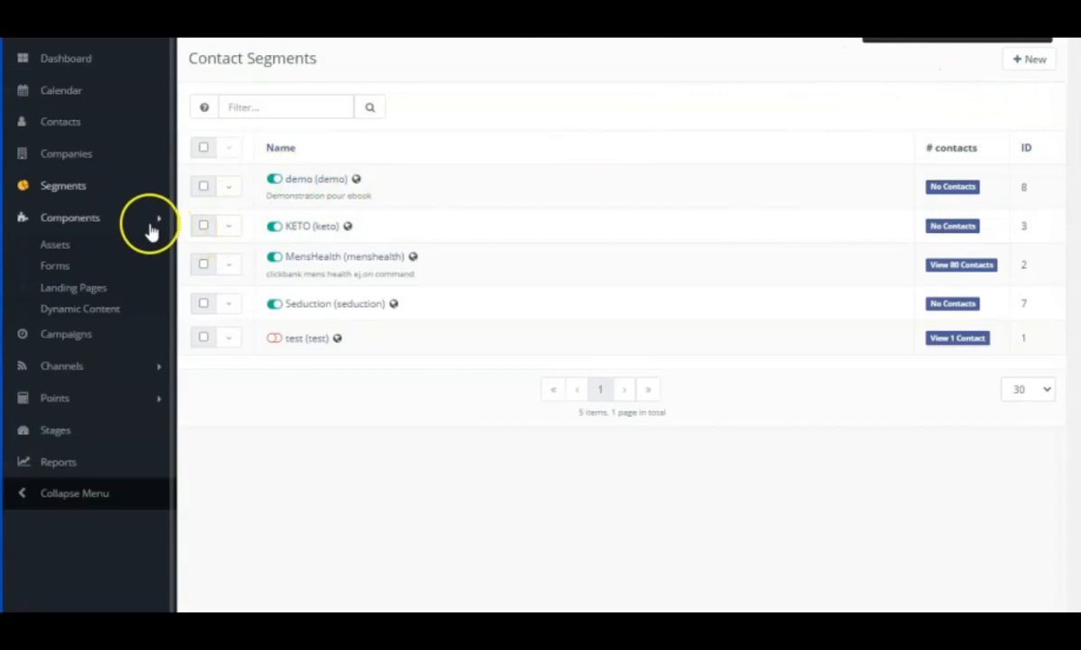
Start a new asset and upload the local file giftcard2.pdf from the Downloads folder to it.
click(94, 247)
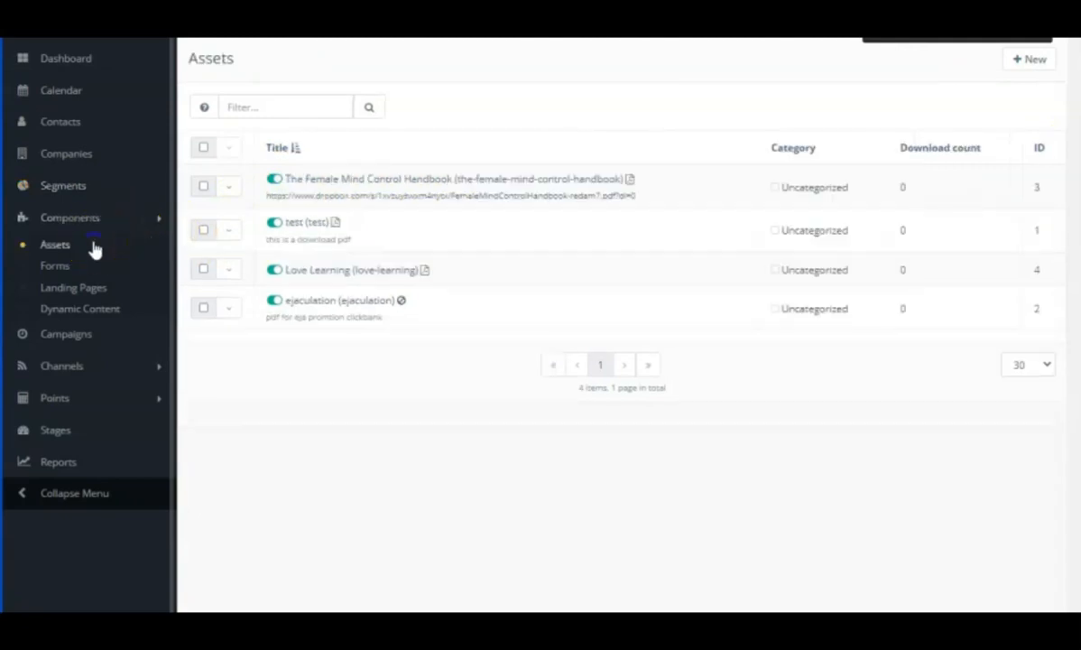
click(1020, 65)
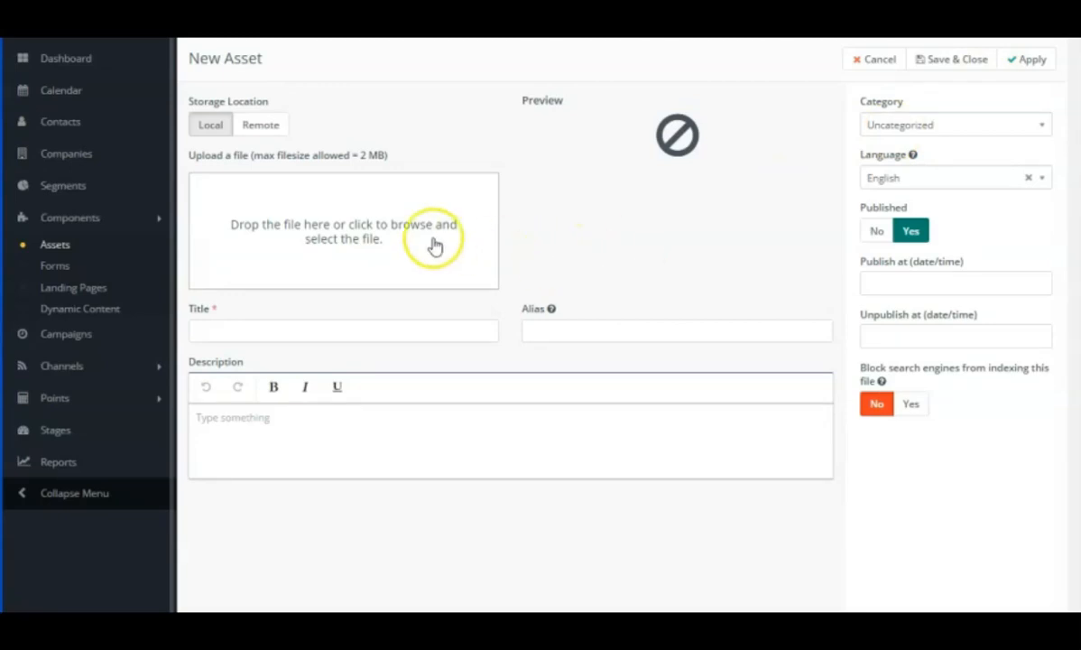
click(362, 226)
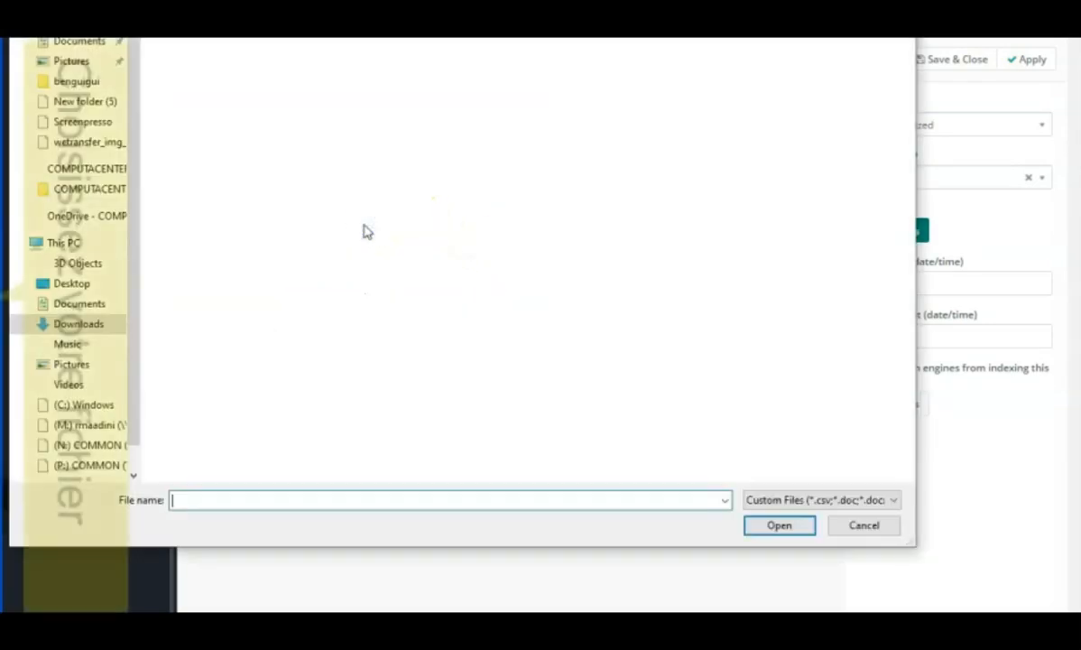
scroll(241, 333, down, 9)
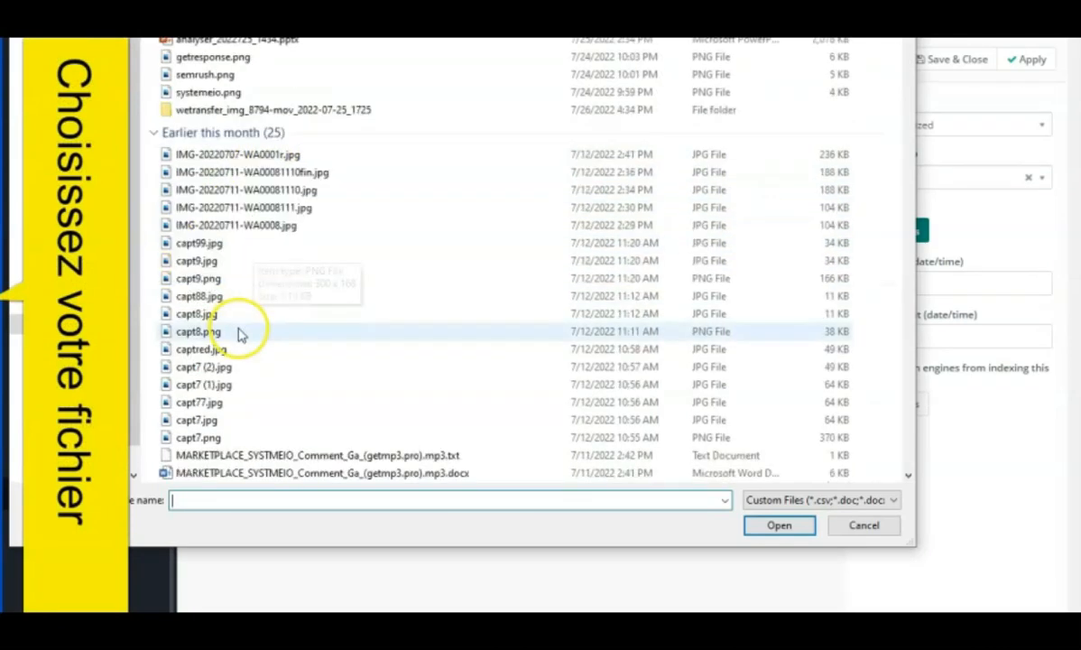
click(219, 296)
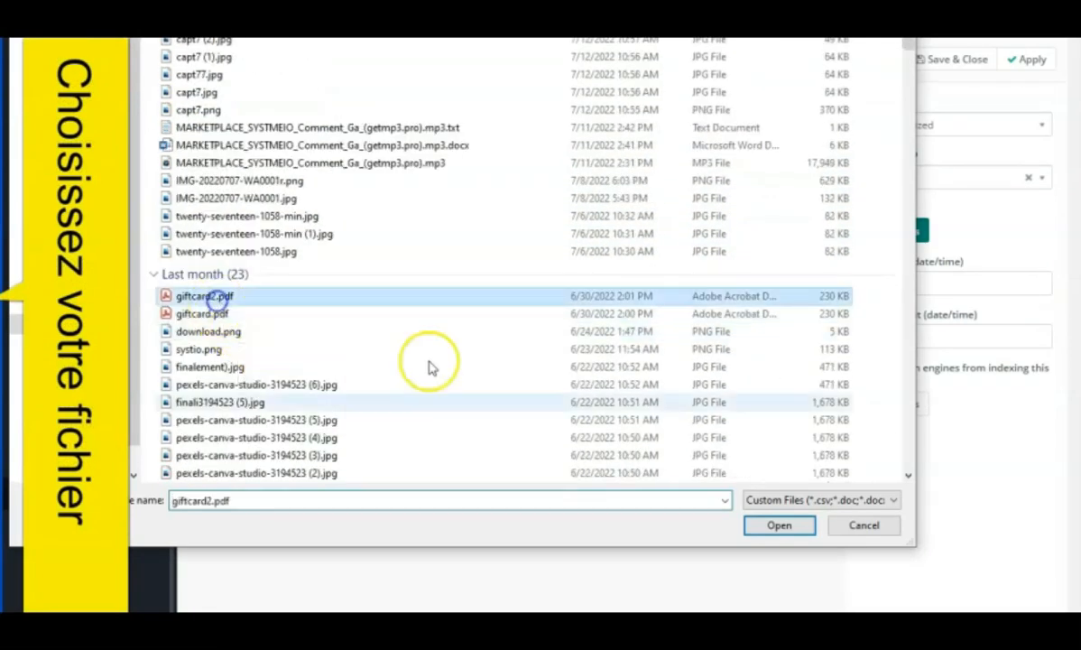
click(766, 524)
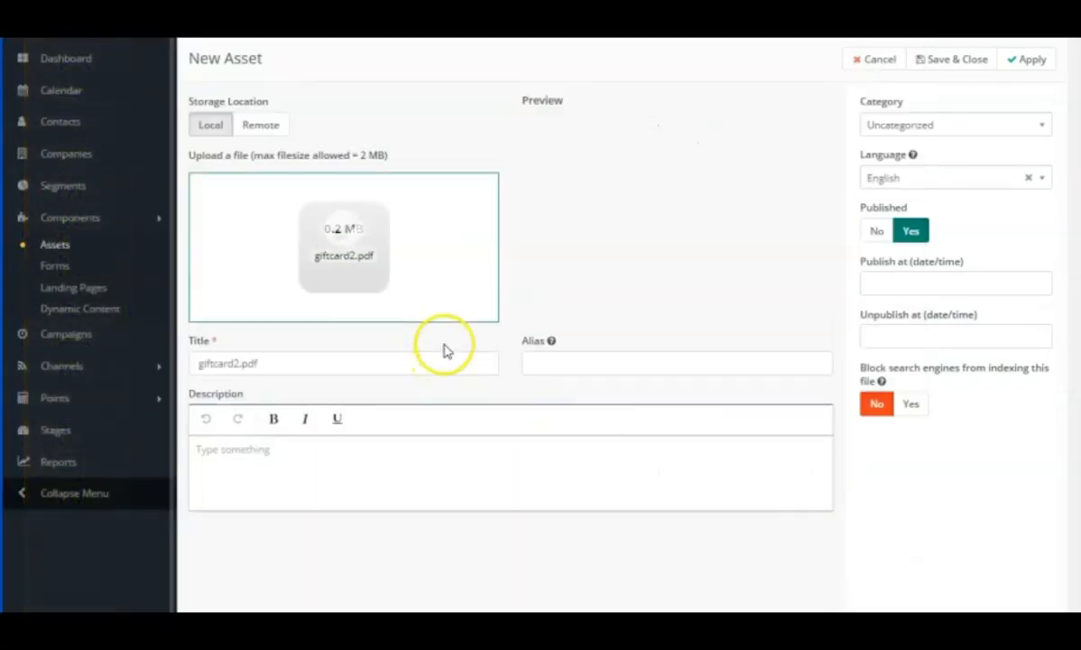
Set the asset's title to "ebook" and its description to "ebook demo offert", then save and close it.
drag(289, 366, 220, 368)
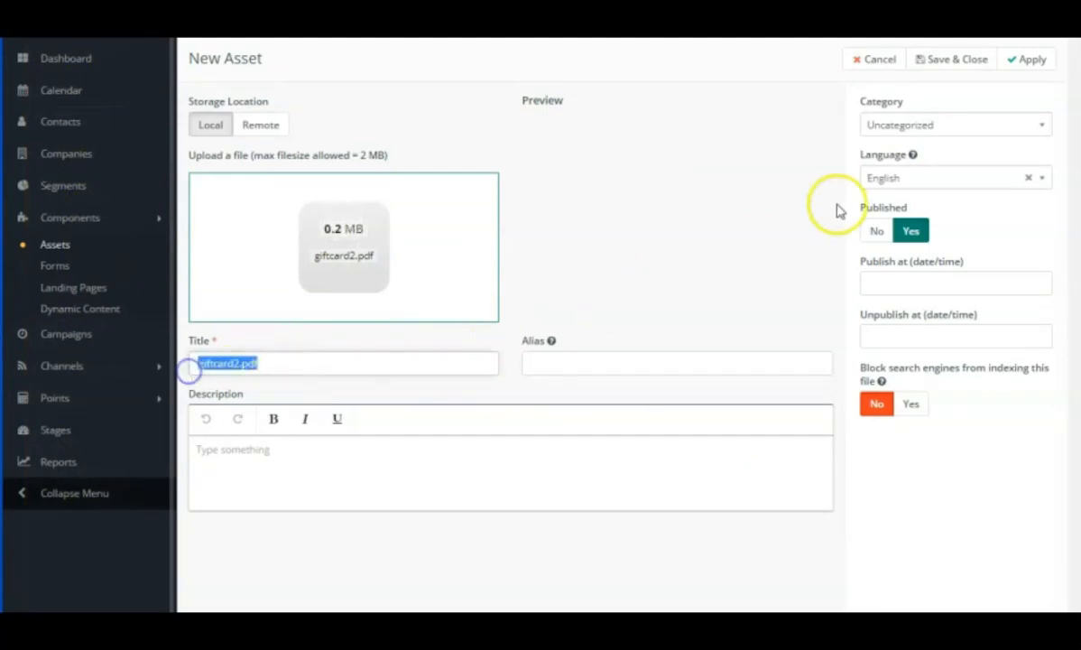
text(et)
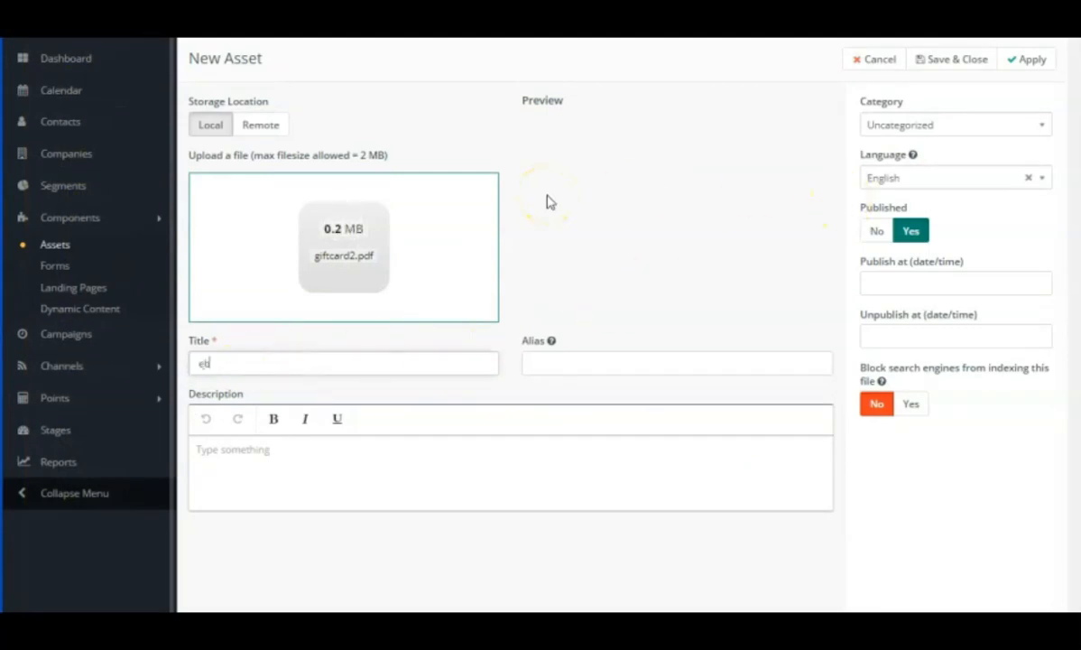
click(345, 447)
text(ebb)
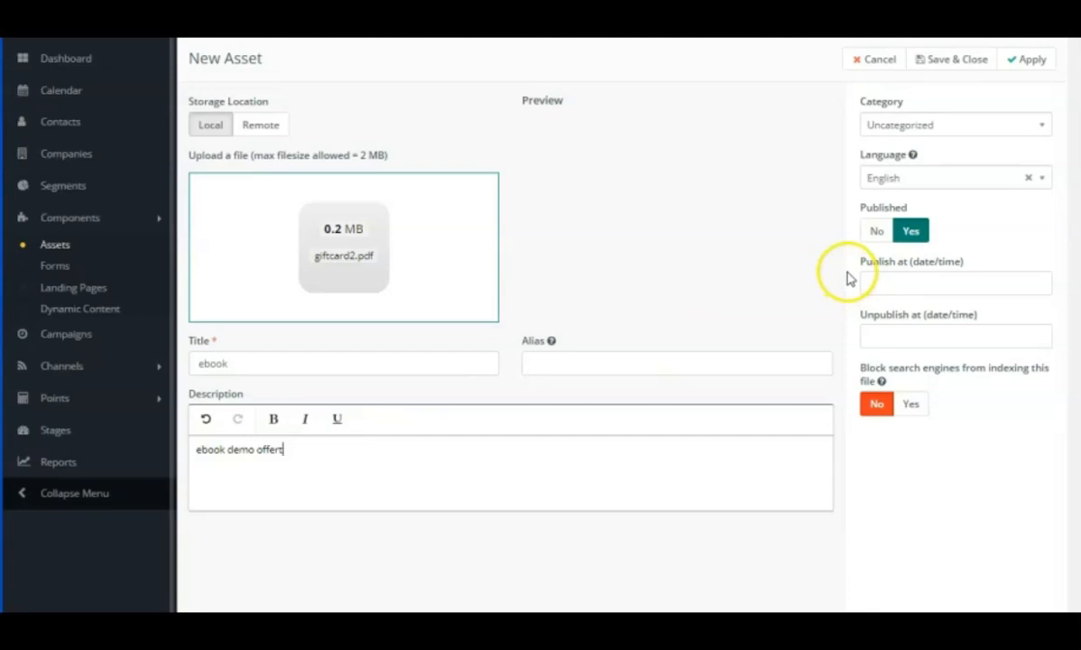
click(946, 61)
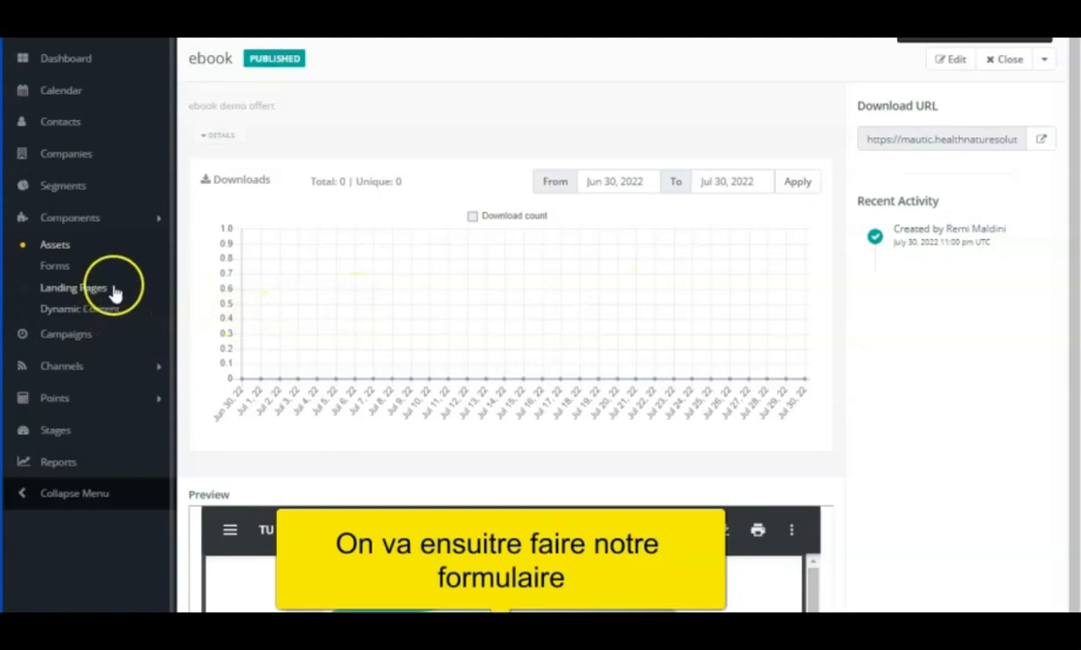
Start a new campaign form named "ebook demo" with the description "ebook offert demo".
click(56, 269)
click(1027, 61)
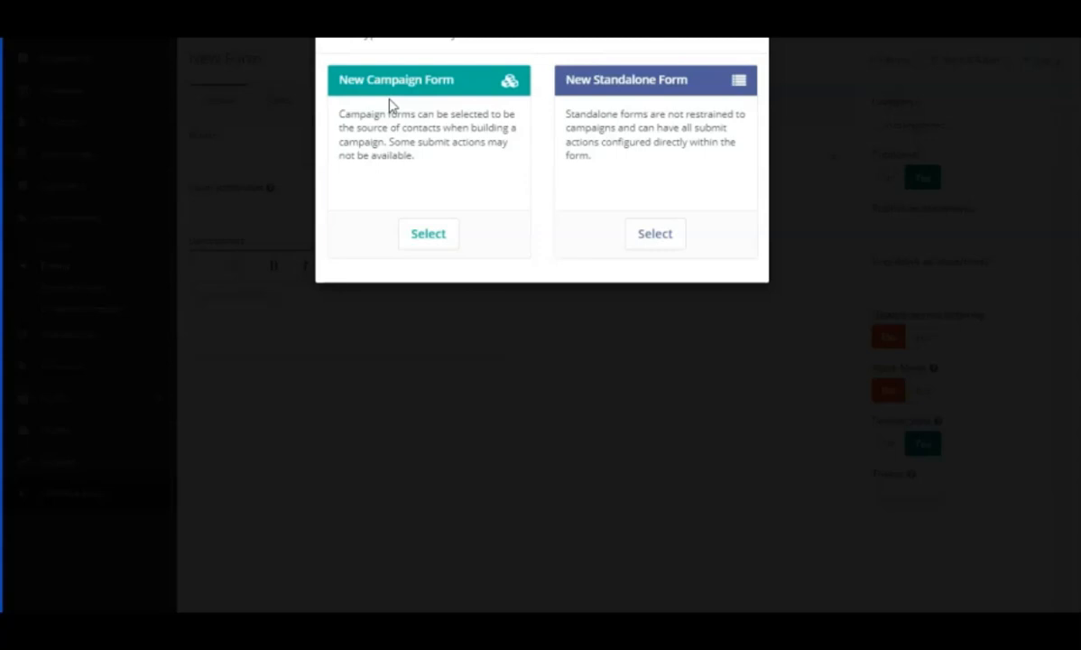
click(428, 231)
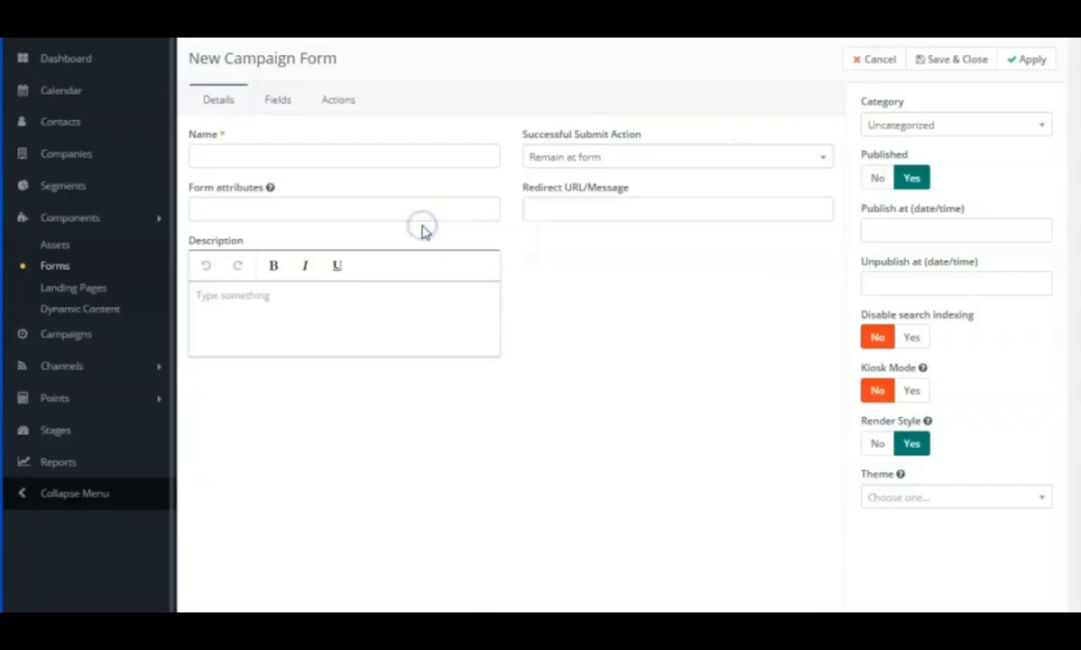
click(285, 162)
text(ebook demo)
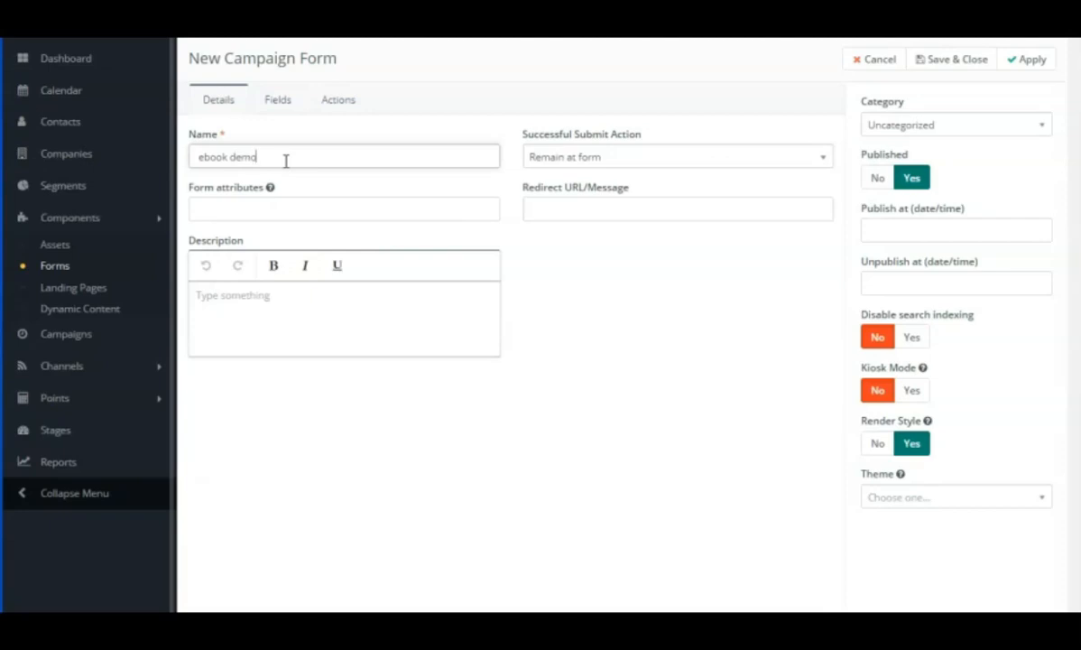
click(254, 206)
click(261, 295)
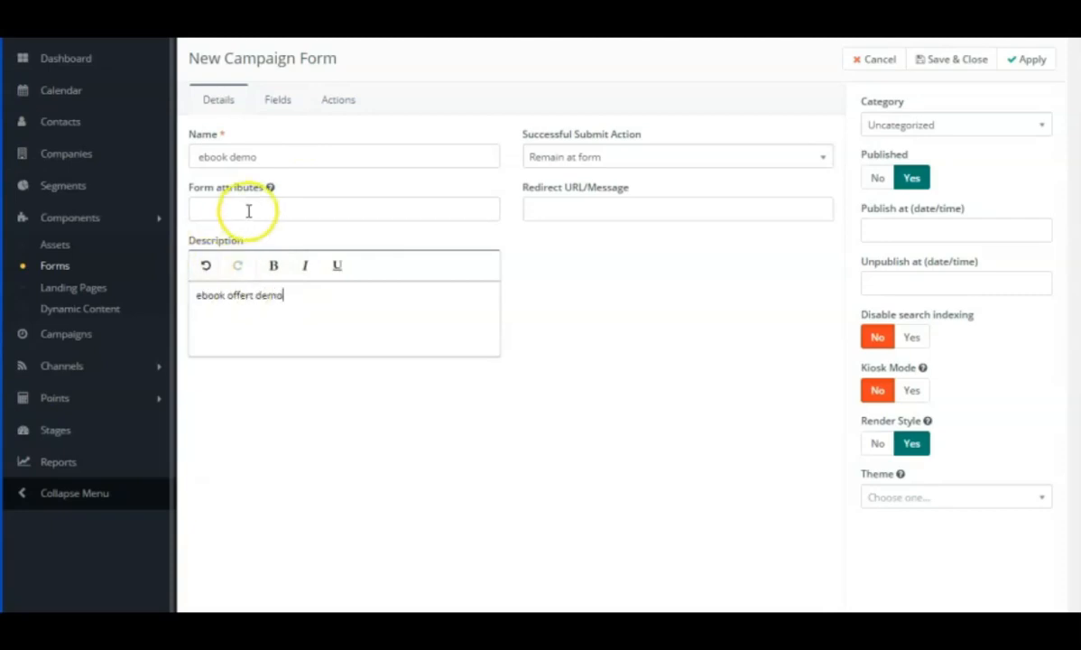
Start a new text field for the campaign form and label it PRENOM.
click(278, 101)
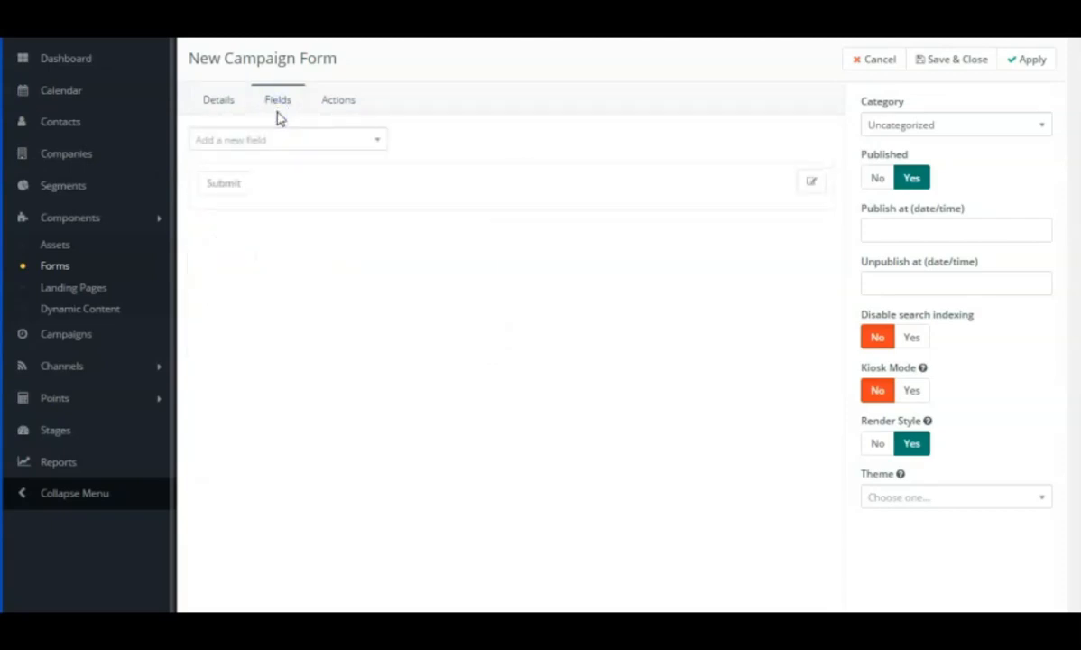
click(378, 141)
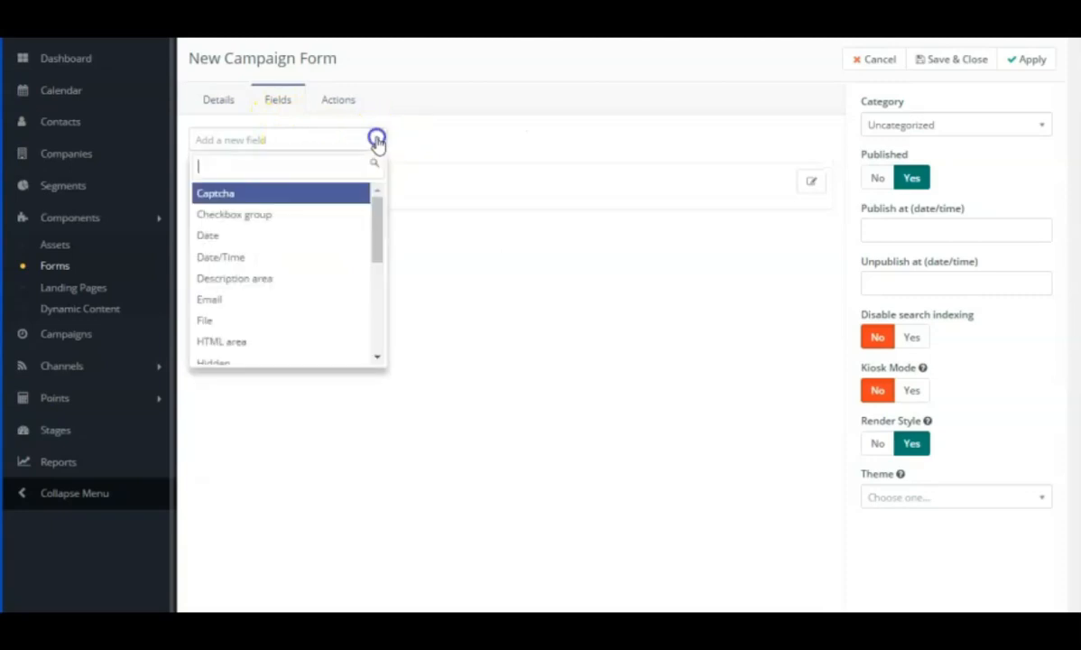
drag(374, 218, 372, 315)
click(280, 314)
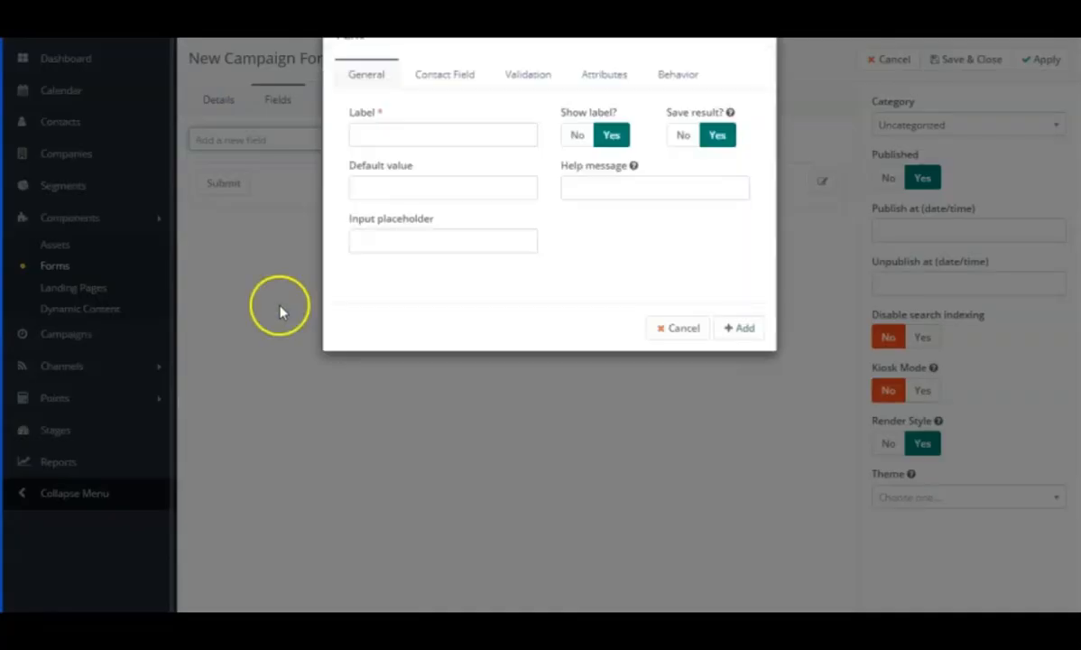
click(386, 126)
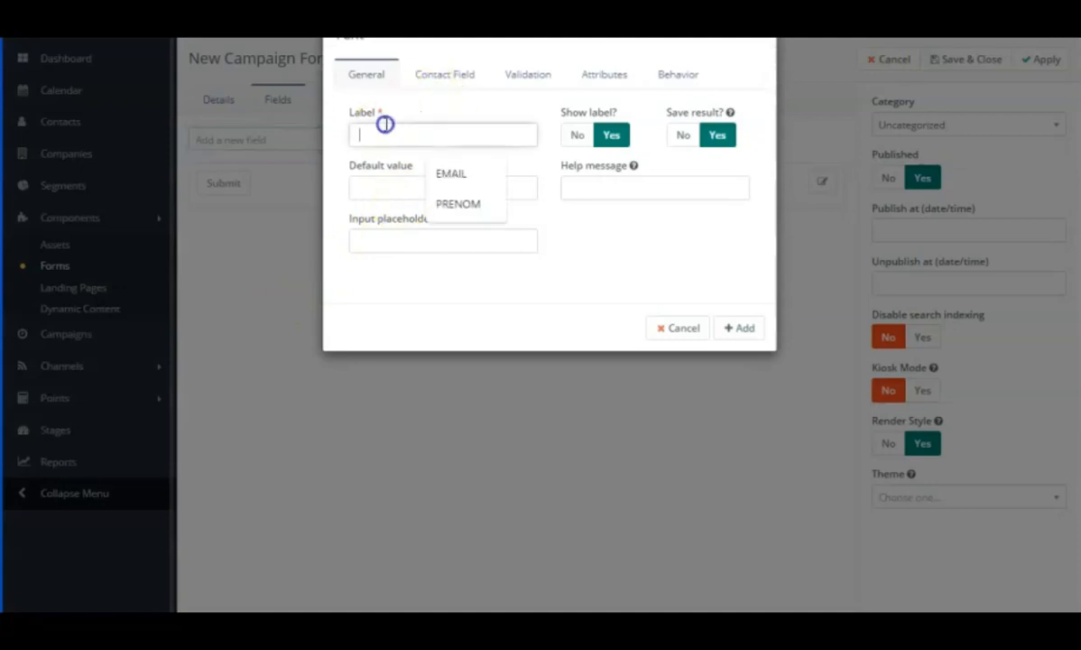
click(457, 202)
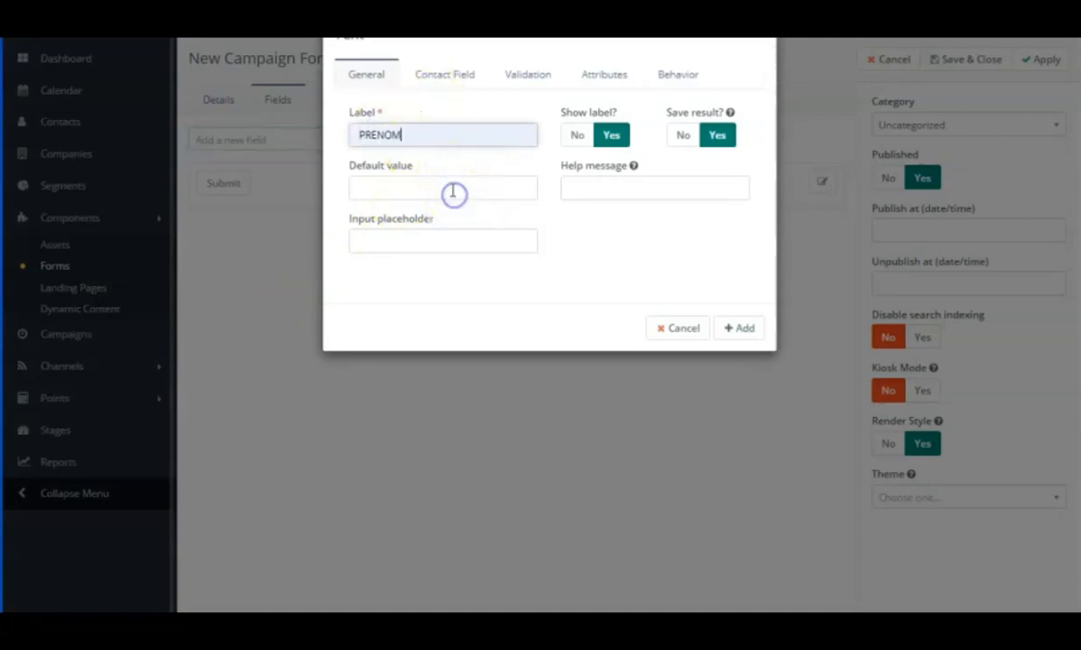
Map the PRENOM field to the contact's First Name field and add it to the form.
click(448, 81)
click(526, 118)
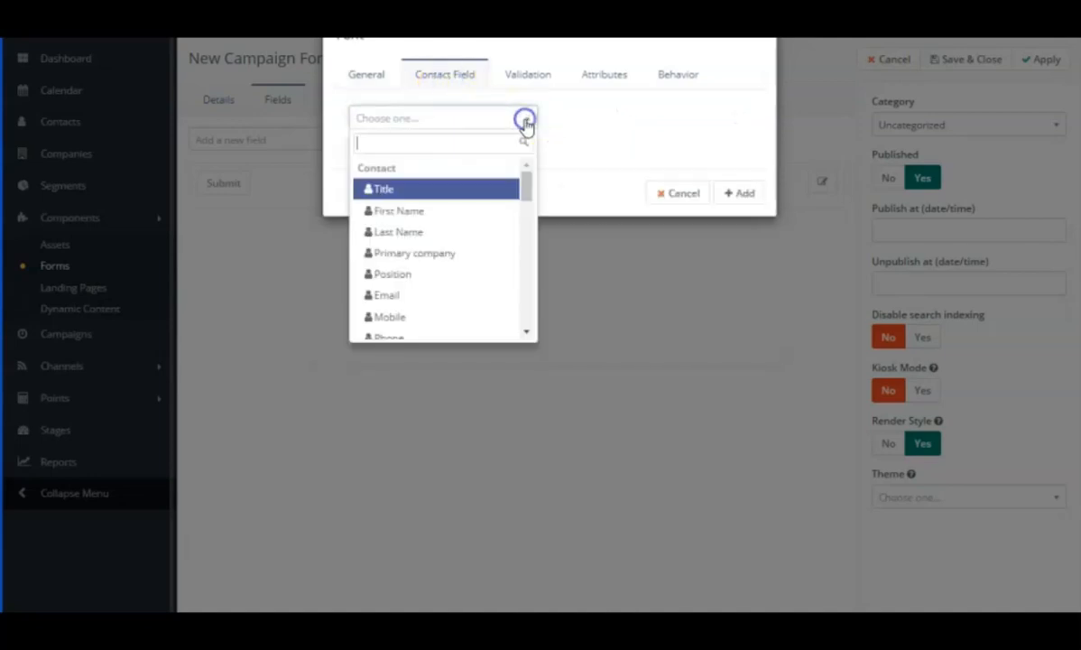
click(432, 211)
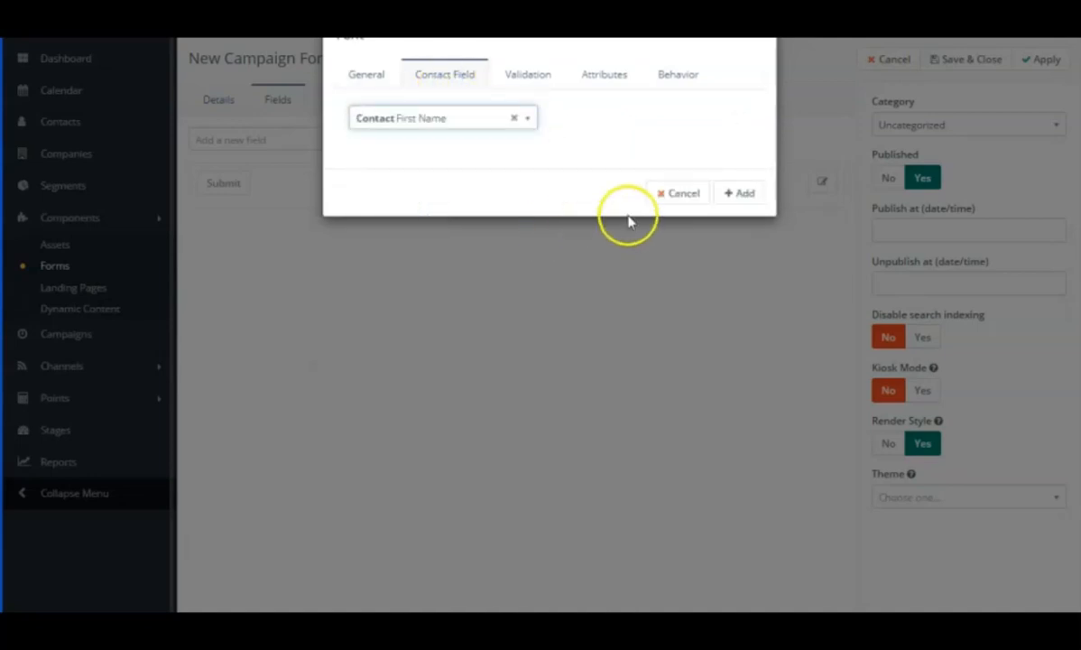
click(740, 194)
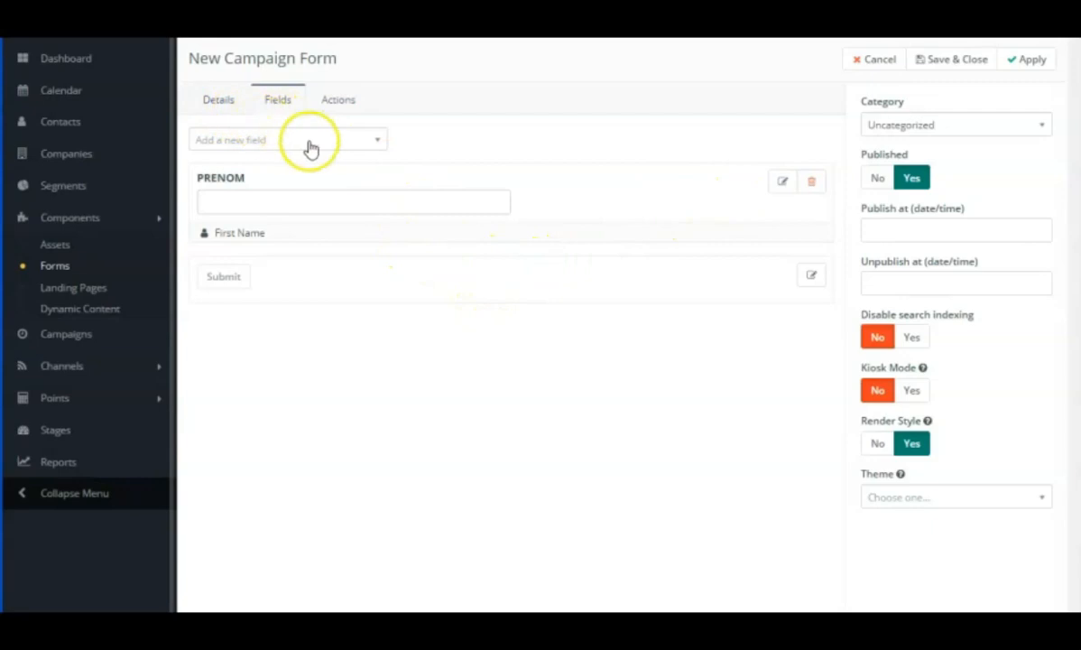
Add an Email field labelled EMAIL, mapped to the contact's Email field, then save and close the campaign form.
click(375, 144)
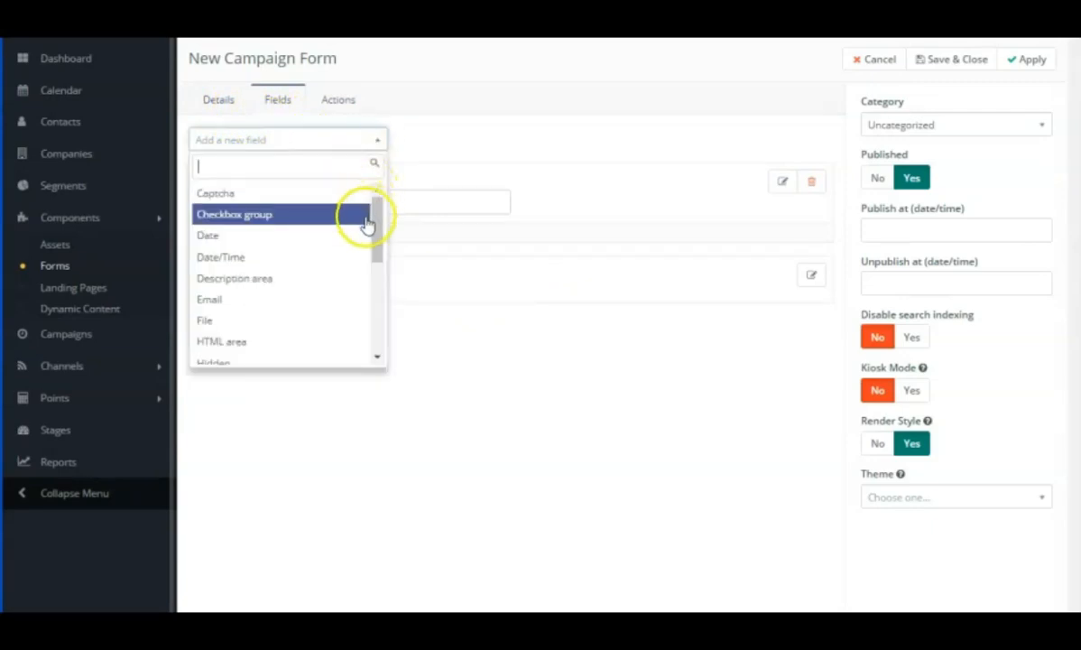
click(266, 303)
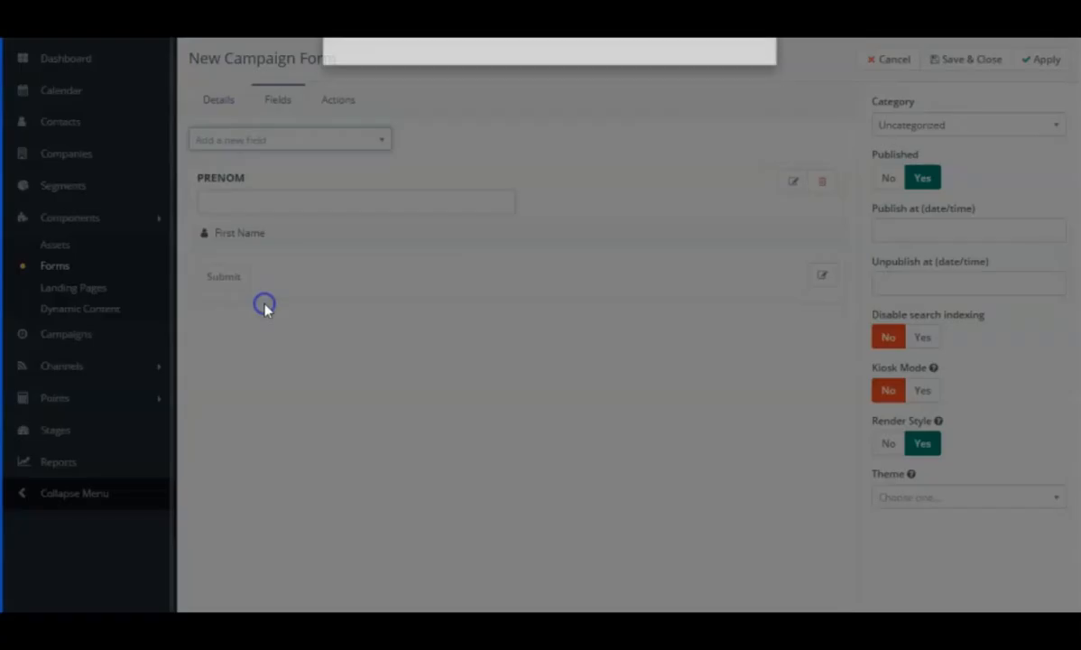
click(416, 135)
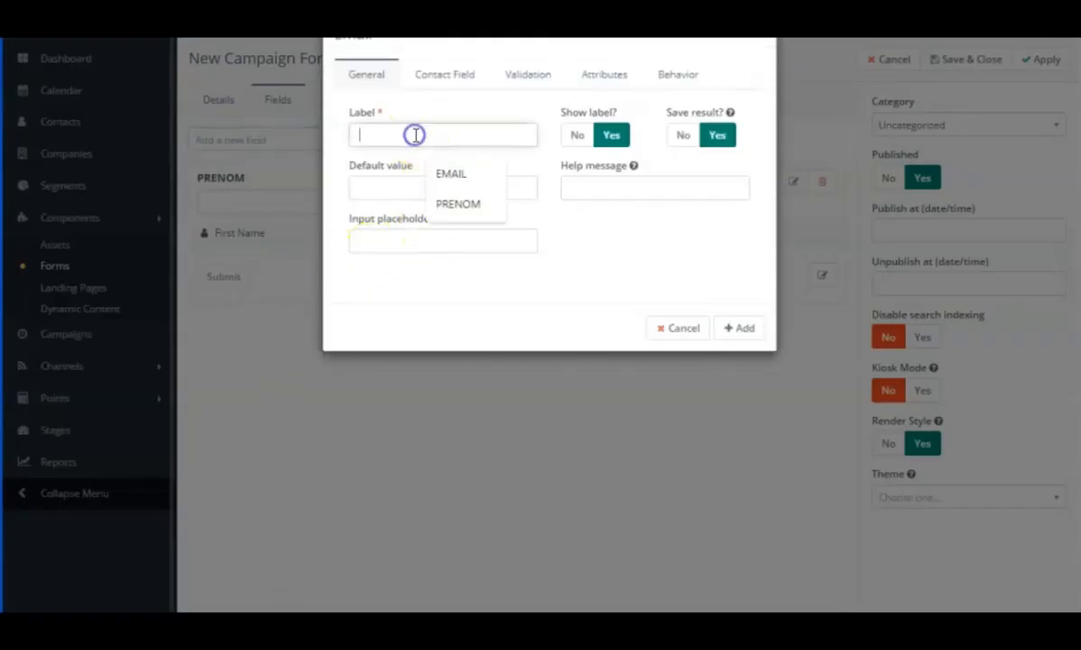
click(447, 173)
click(444, 76)
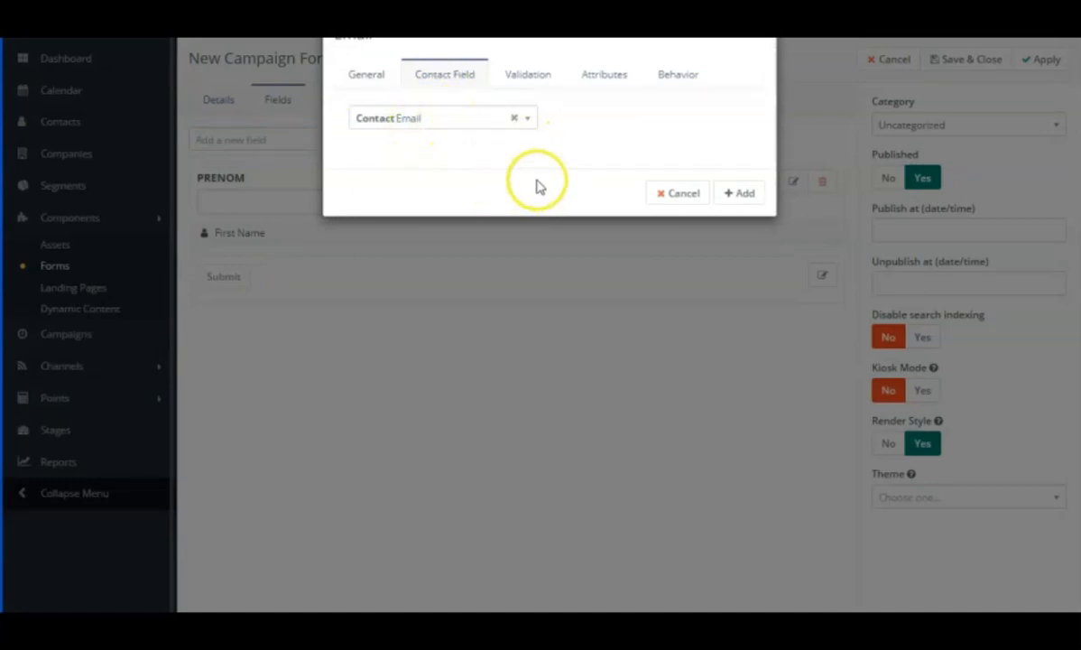
click(740, 195)
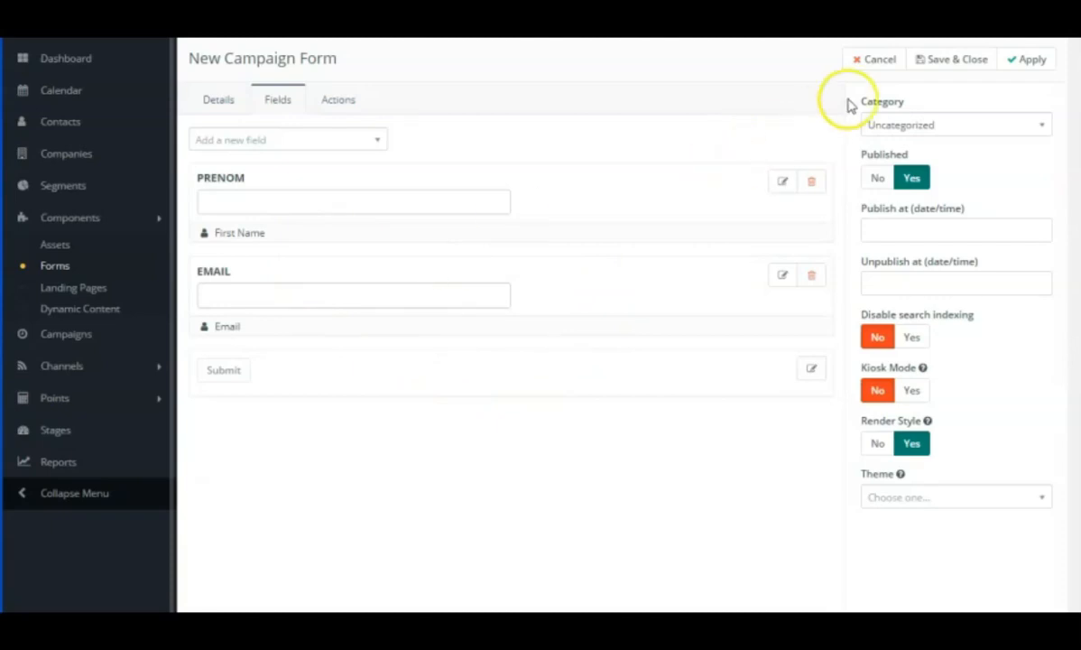
click(946, 61)
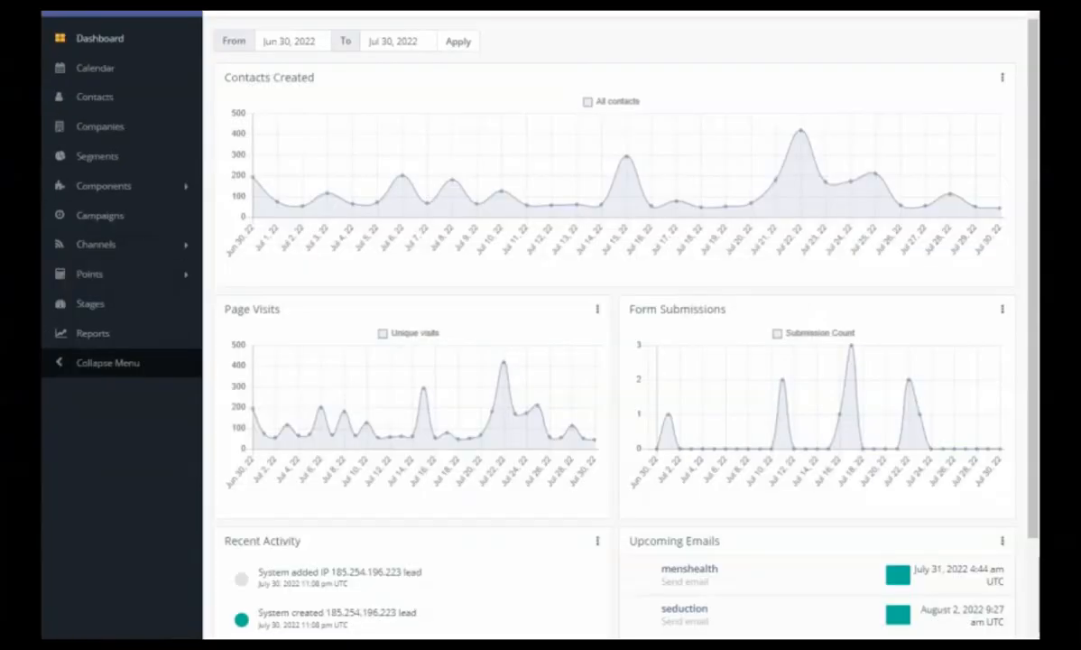
Start a new landing page with the Skyline theme and title it "demo".
click(185, 190)
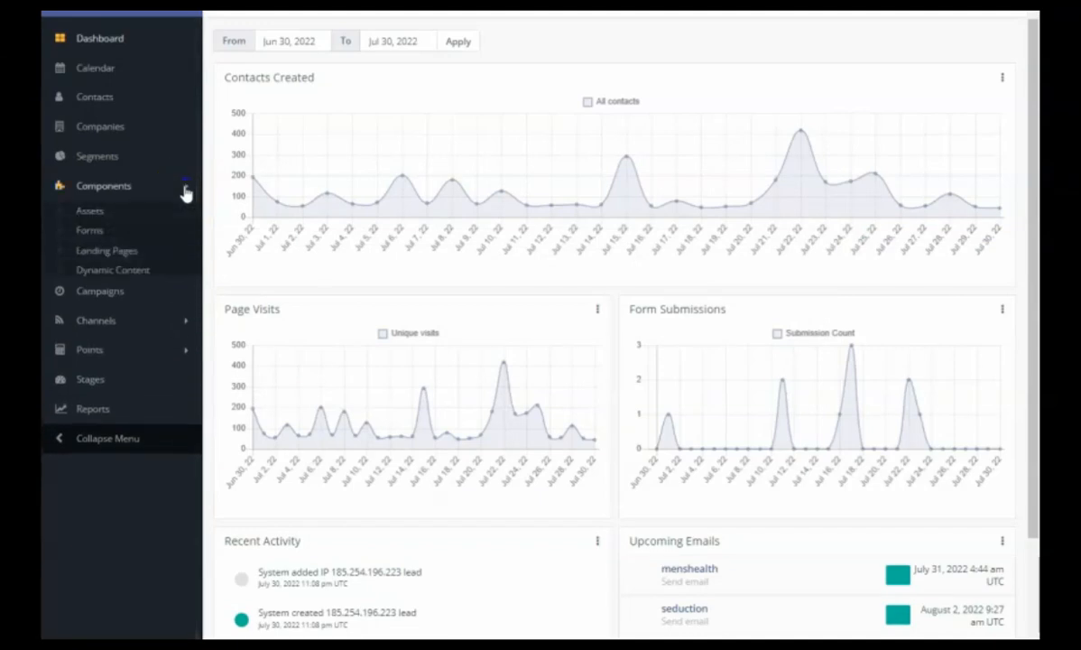
click(90, 257)
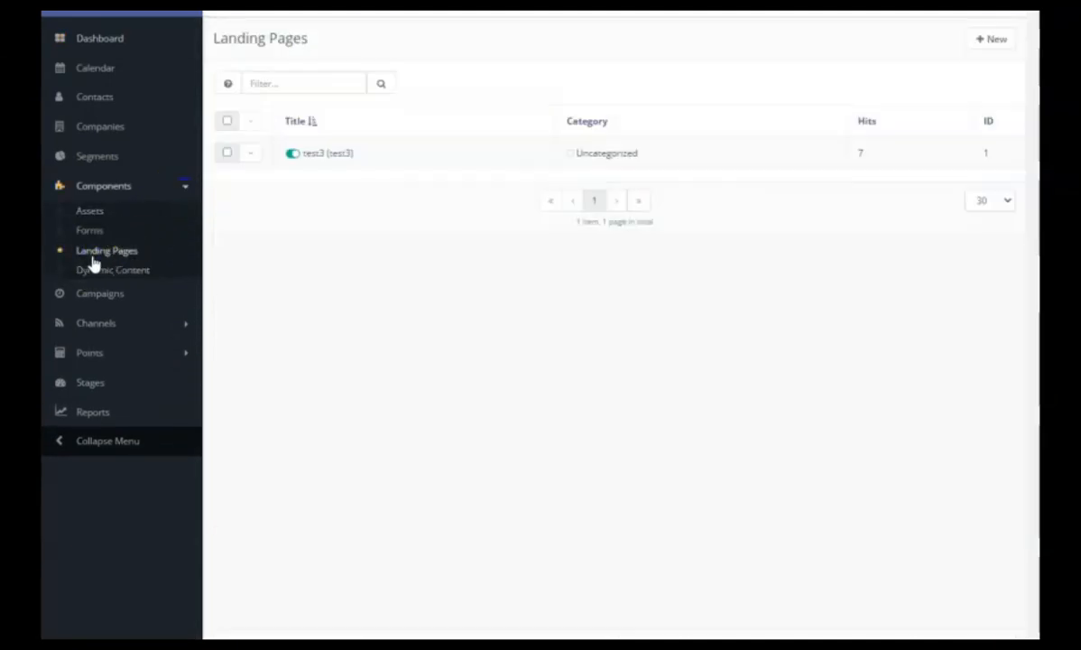
click(983, 43)
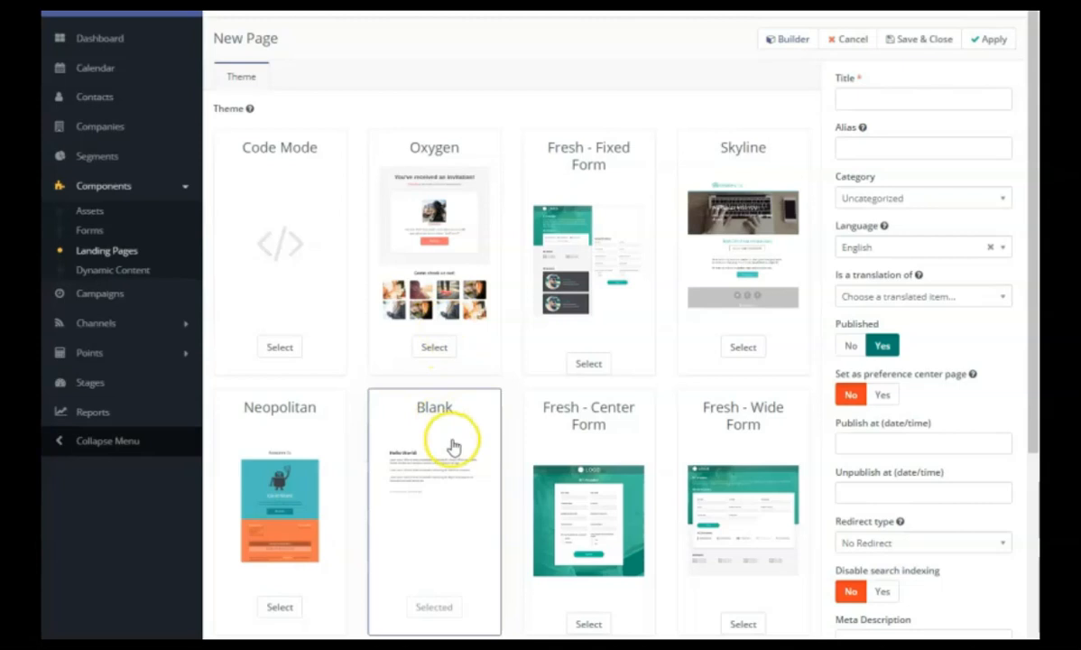
click(743, 346)
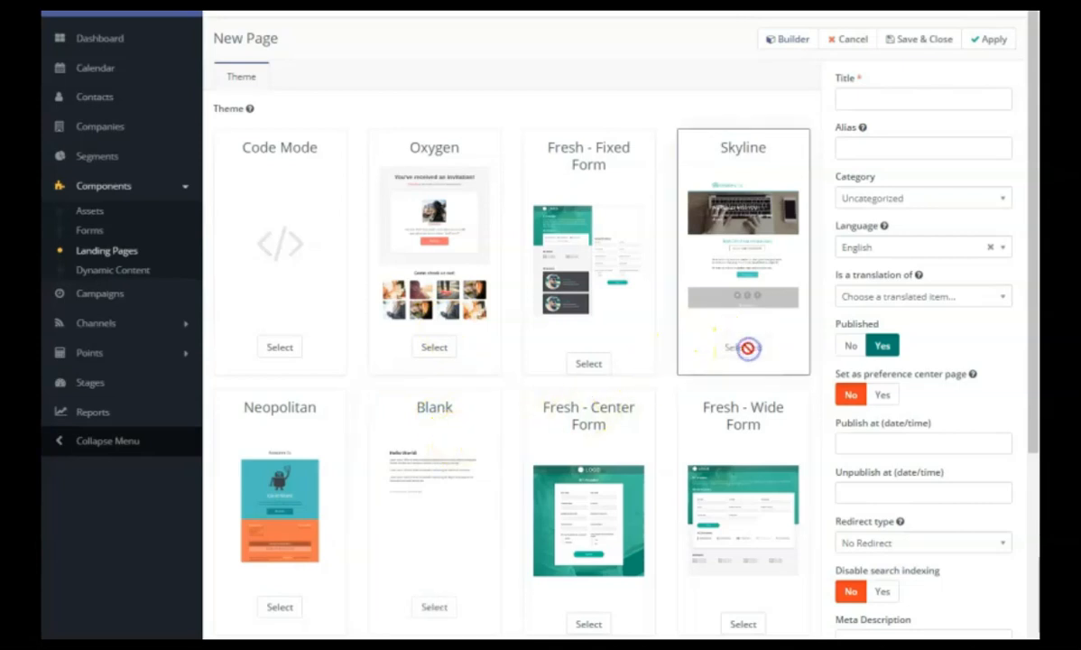
click(877, 103)
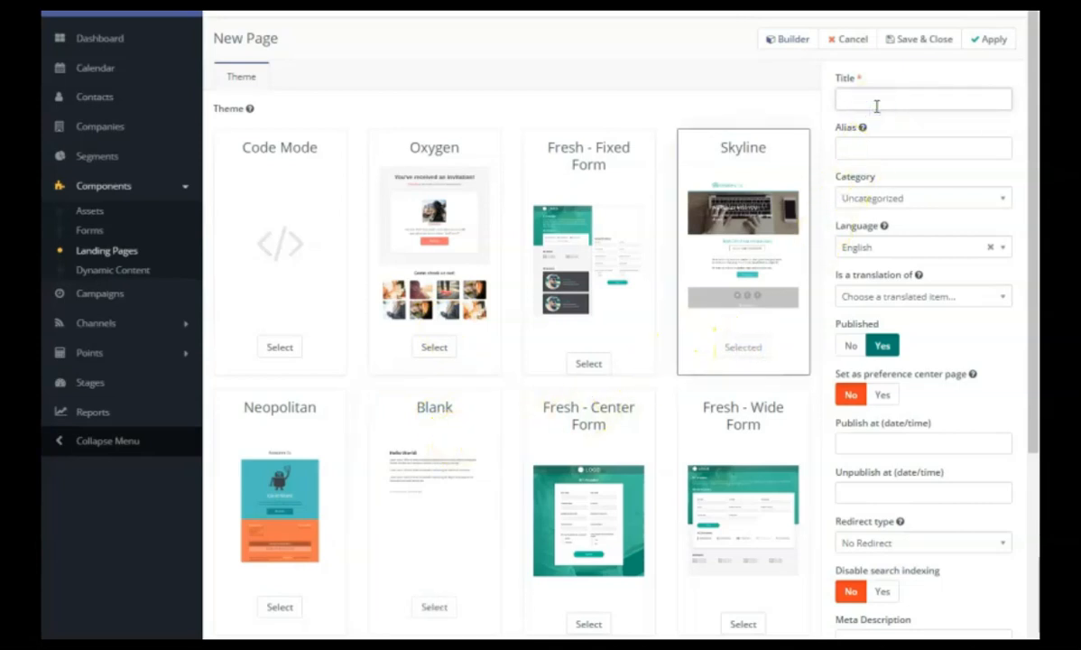
text(demo)
Open the landing page in the builder and replace the banner text with "recevez votre Ebook.".
click(787, 39)
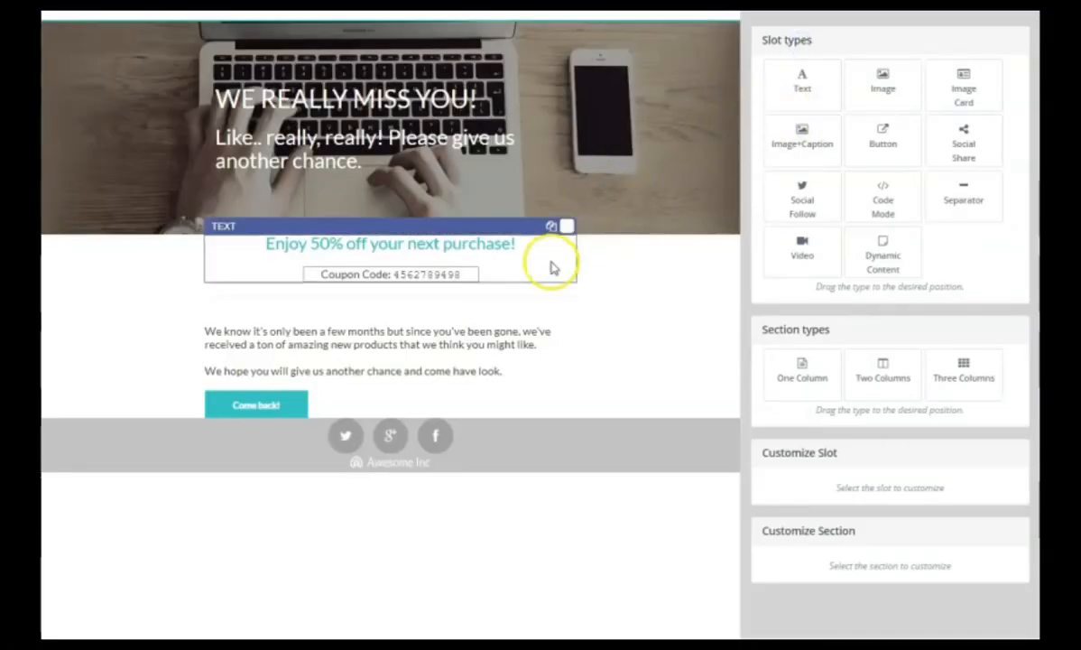
drag(551, 262, 554, 274)
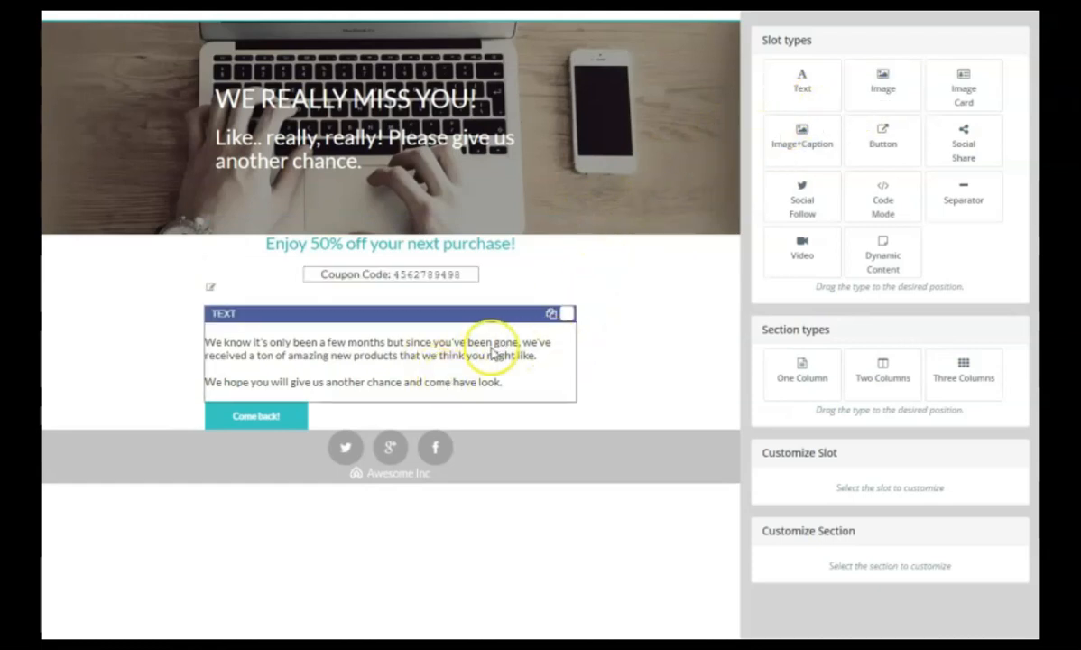
click(456, 131)
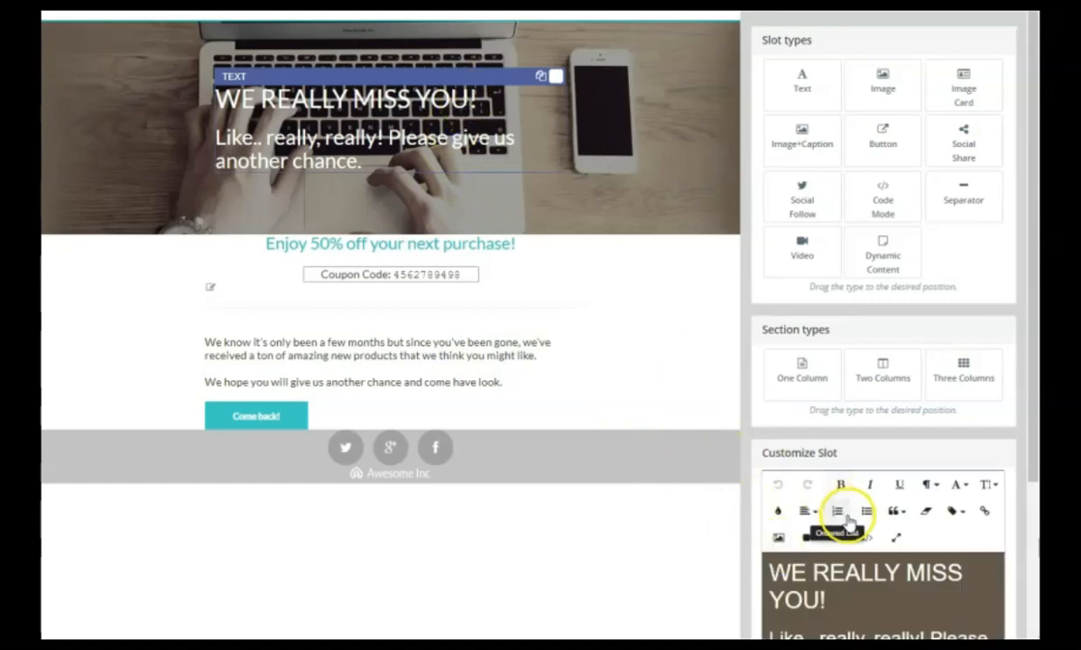
drag(1031, 451, 1031, 499)
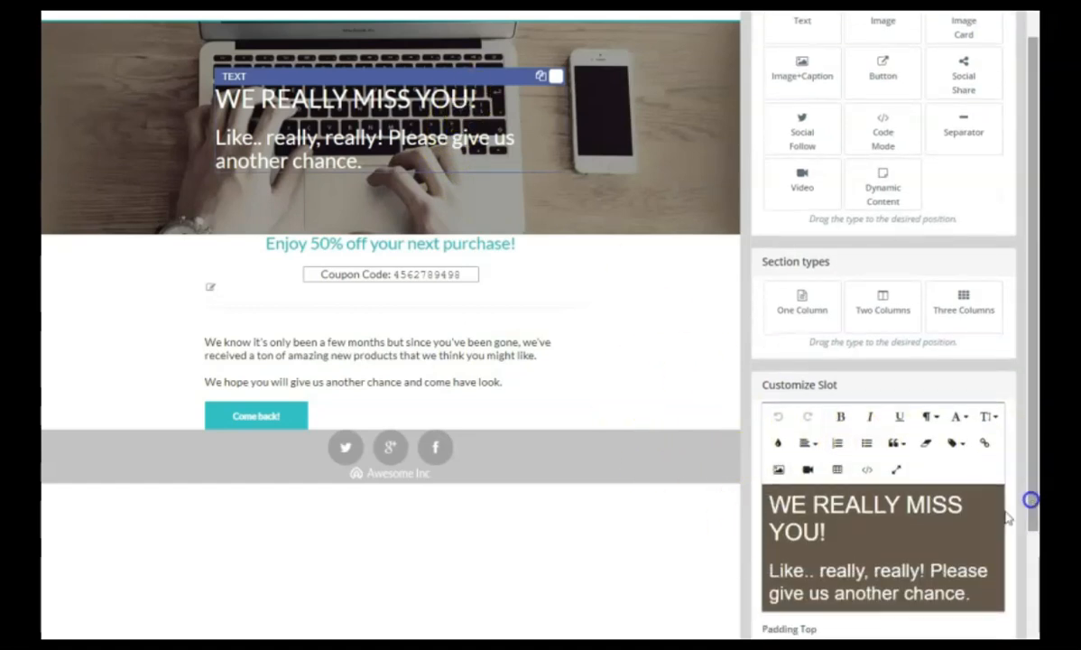
drag(967, 593, 766, 499)
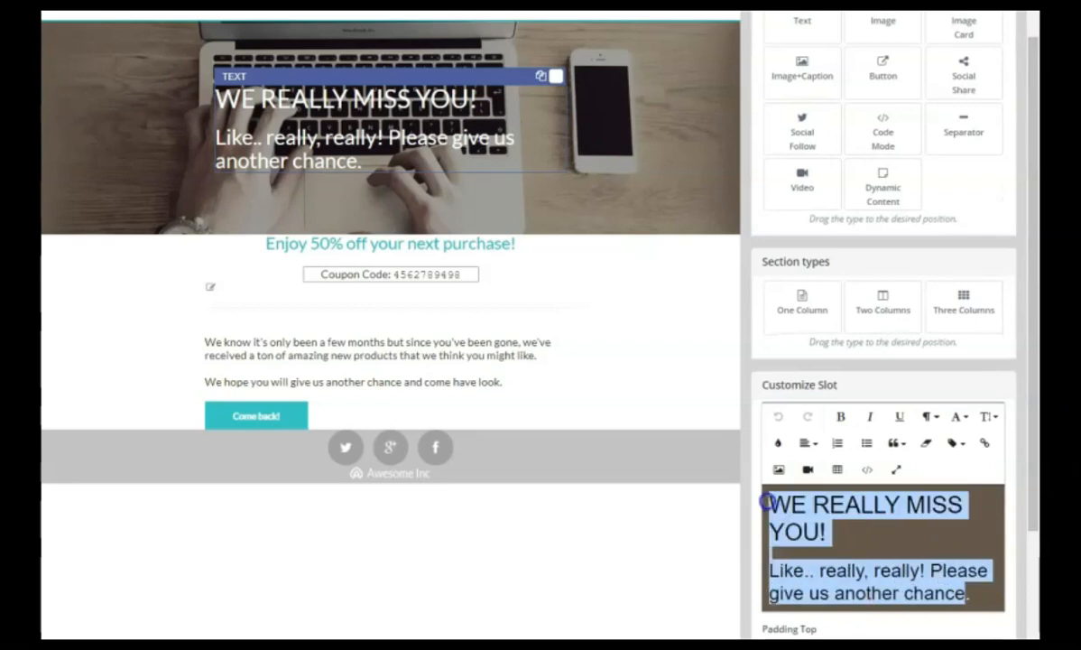
text(rec)
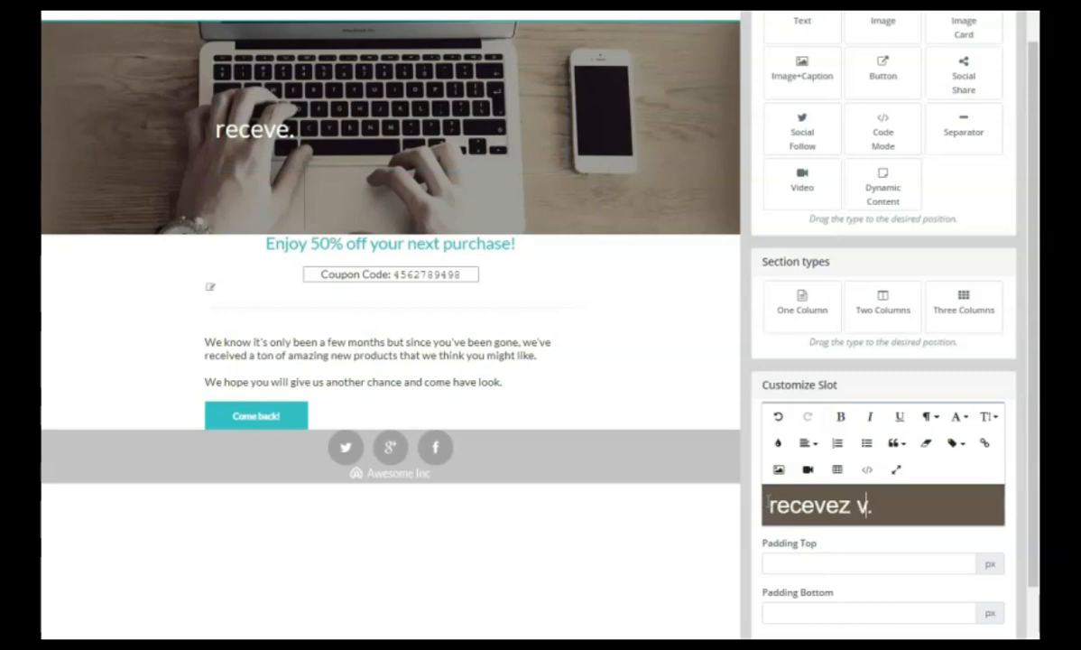
text(evez votre Ebook)
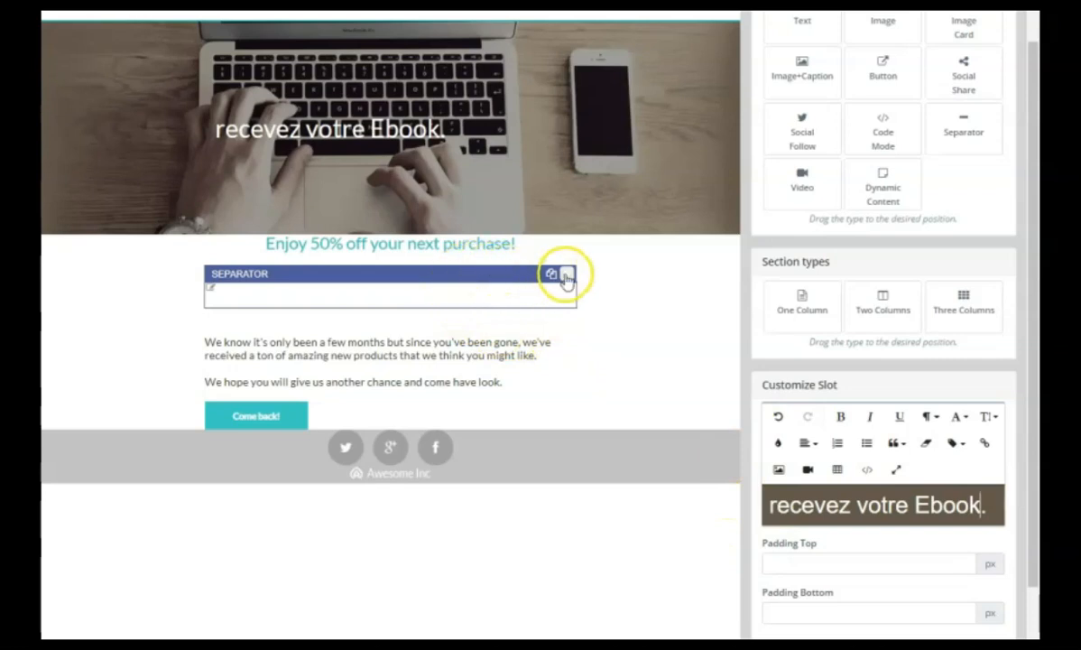
Delete the separator, the 50% off coupon text and the Come back! button from the landing page.
click(566, 274)
click(568, 231)
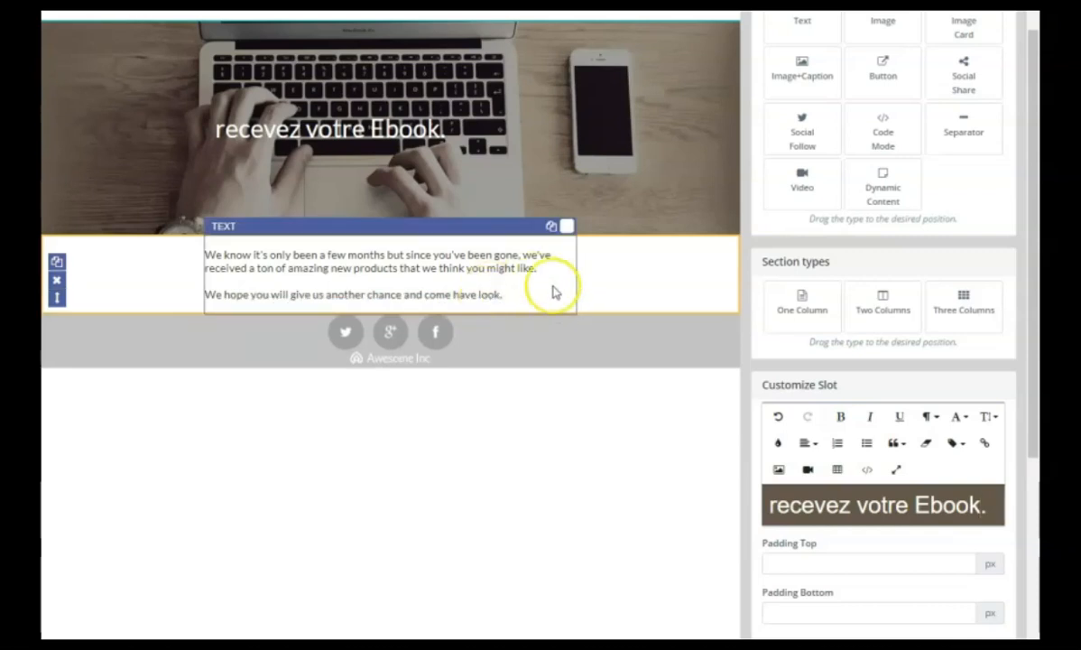
Replace the remaining body text with the ebook demo form token {form=11}.
click(456, 278)
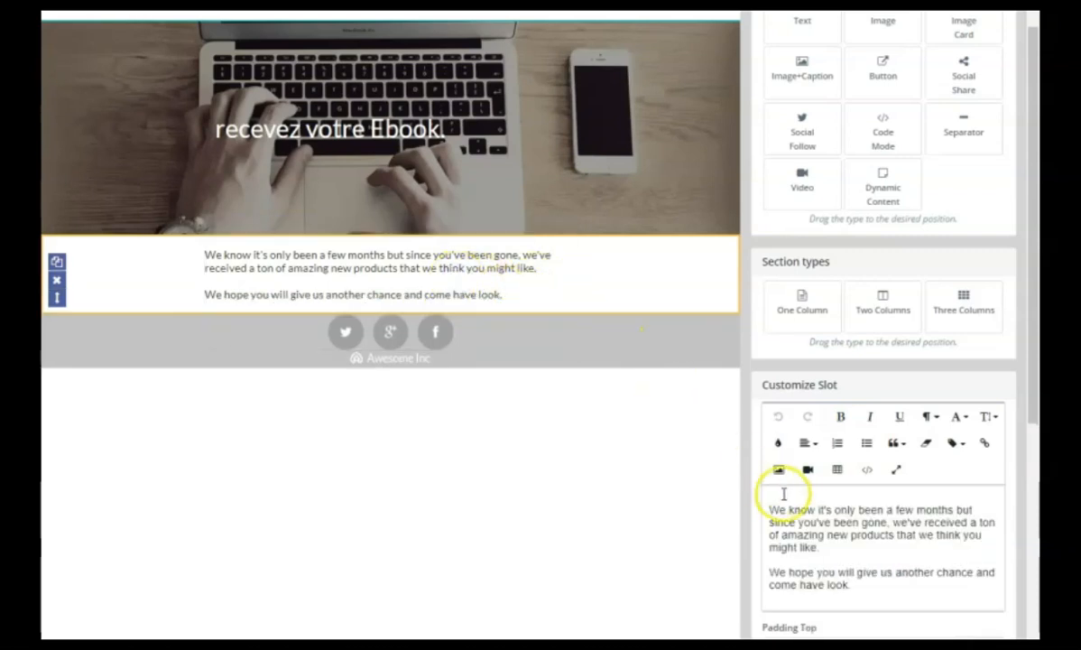
drag(766, 508, 893, 603)
key(BackSpace)
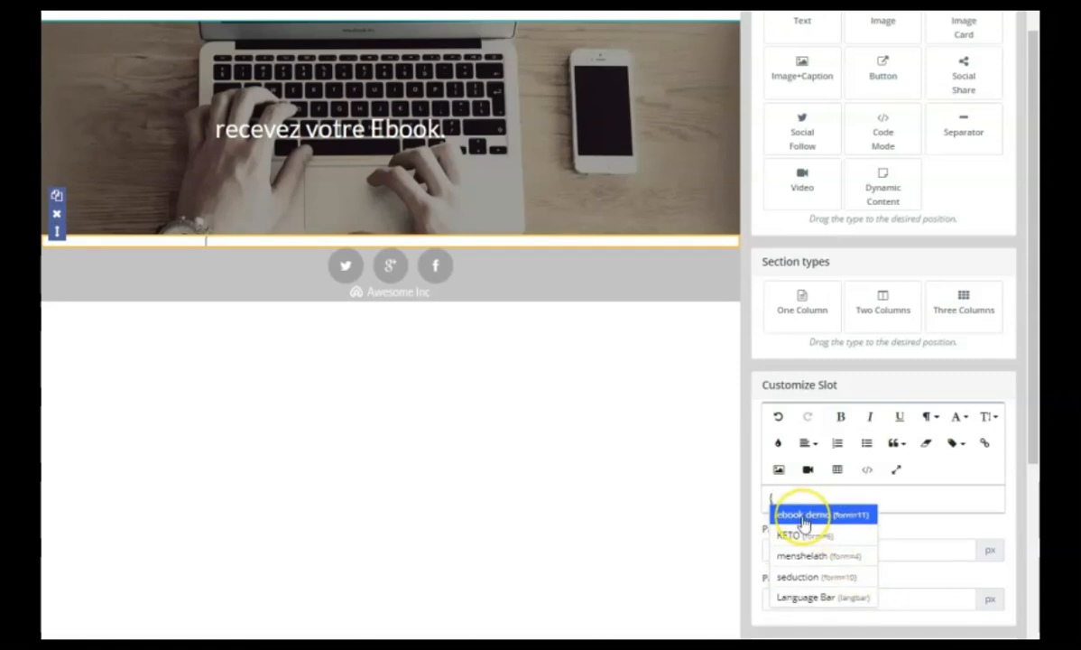
click(803, 520)
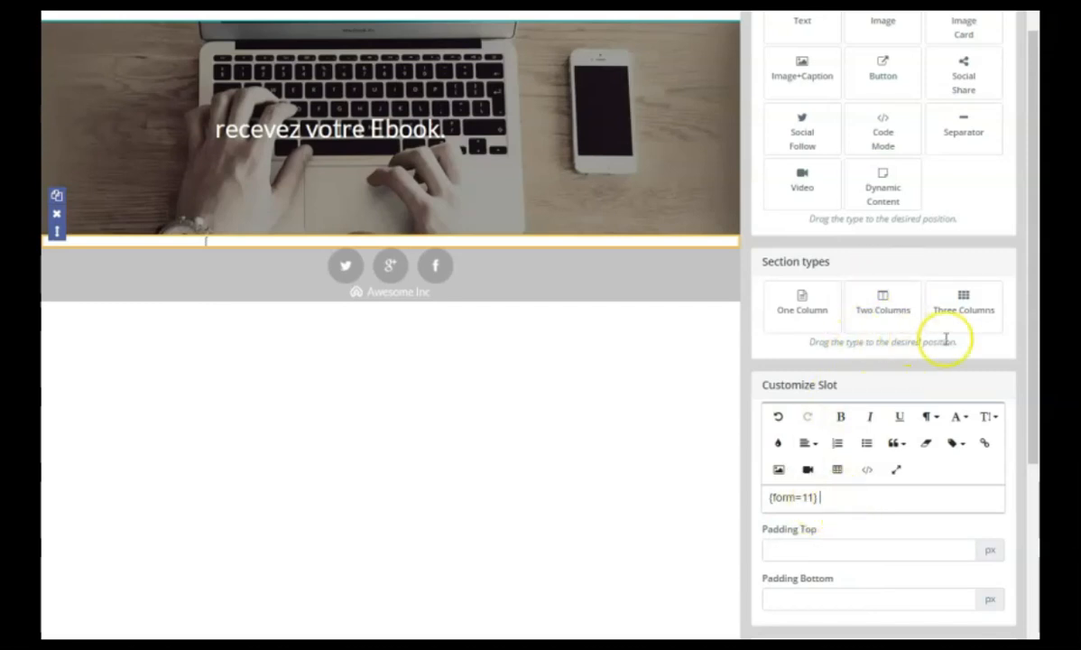
Save the landing page and open its public preview.
drag(1034, 335, 1034, 273)
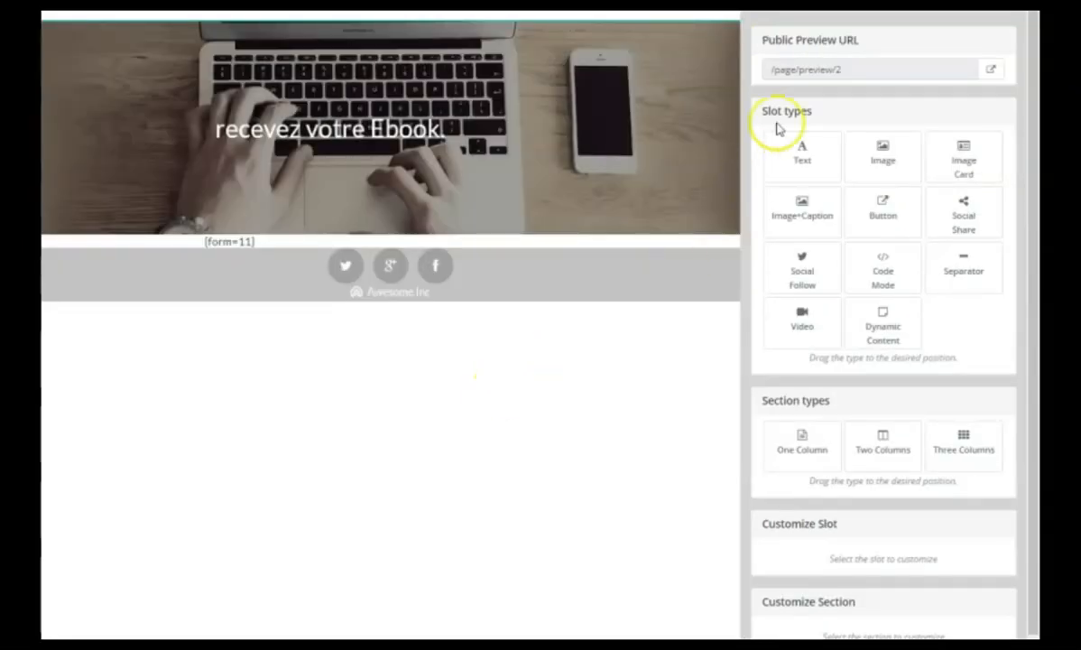
click(990, 73)
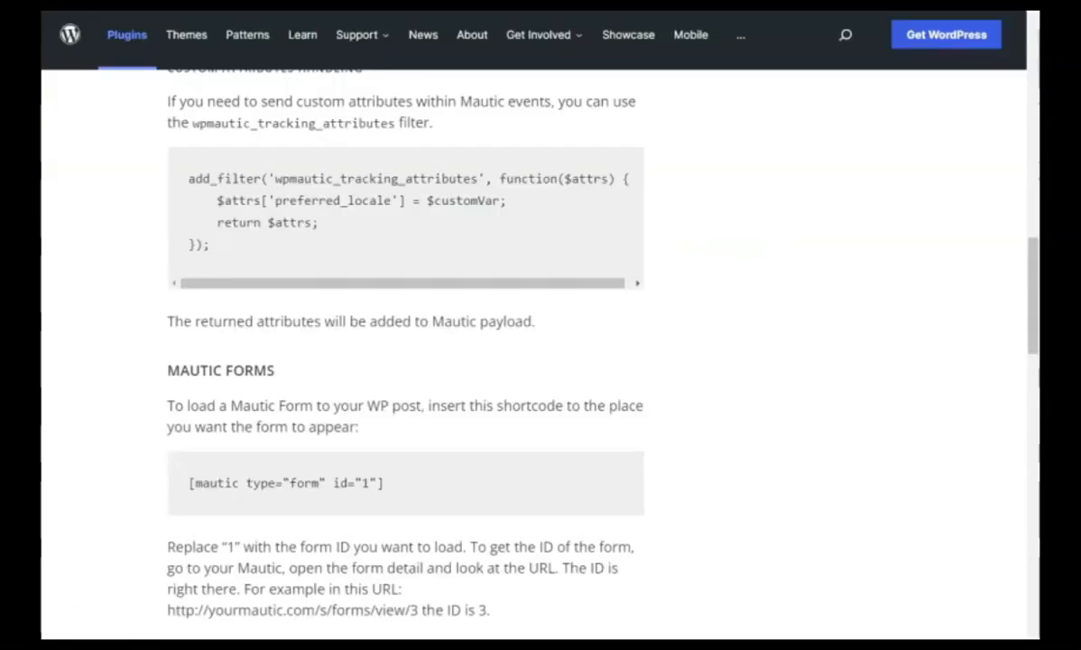
Switch to the WP Mautic plugin page on WordPress.org and examine its features, configuration steps and Mautic form shortcode instructions.
scroll(458, 458, up, 8)
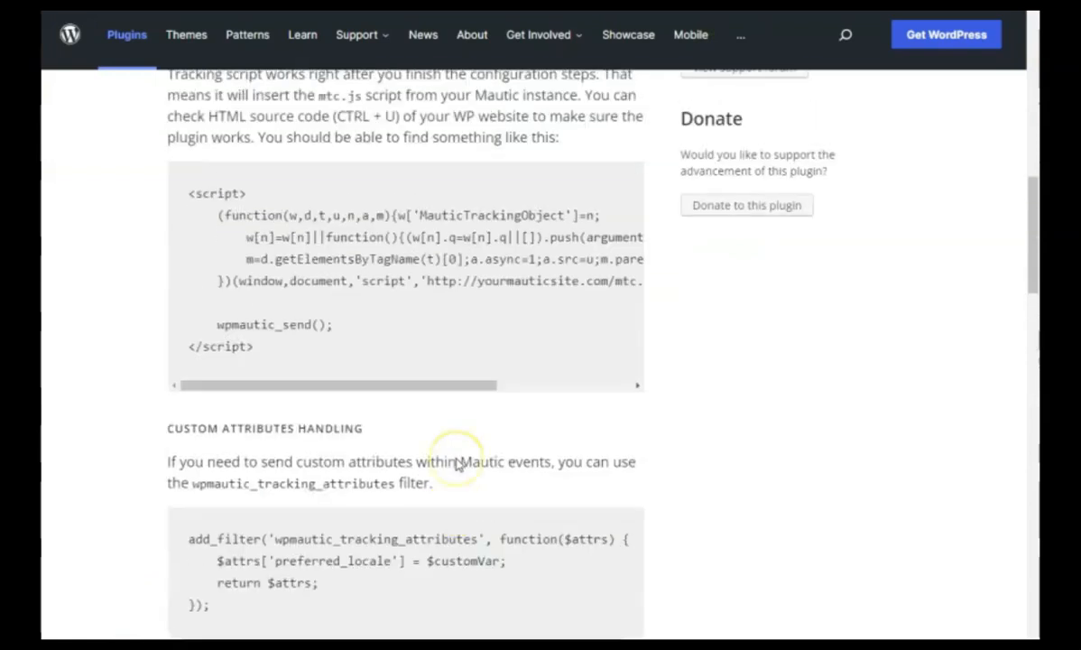
scroll(456, 464, up, 10)
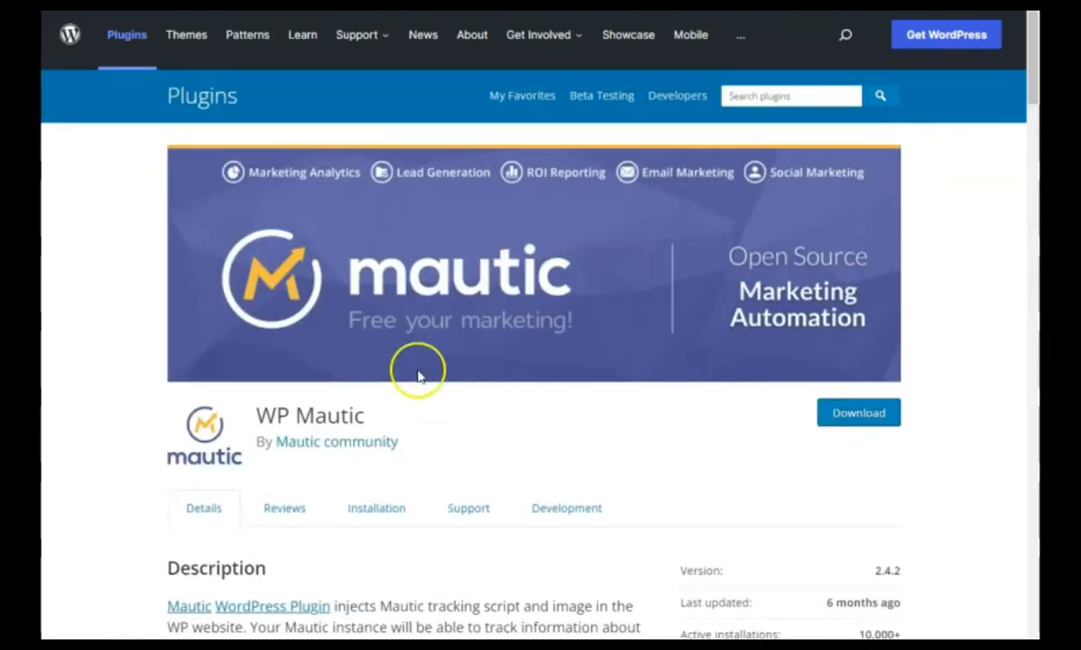
scroll(316, 436, down, 5)
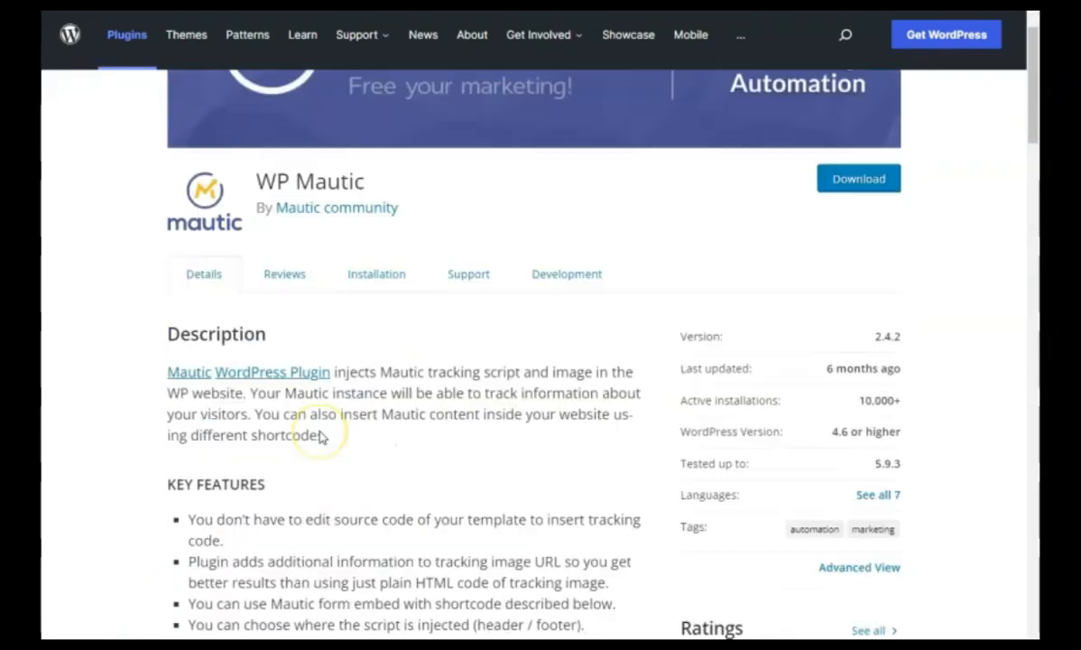
scroll(321, 437, down, 6)
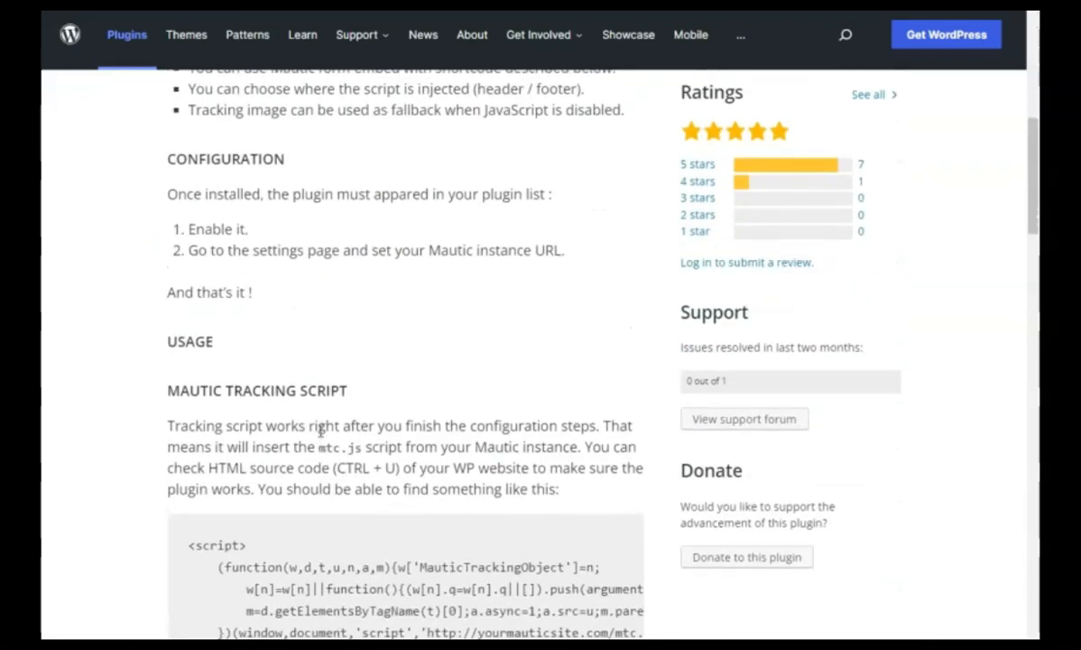
scroll(320, 431, up, 5)
scroll(320, 431, up, 2)
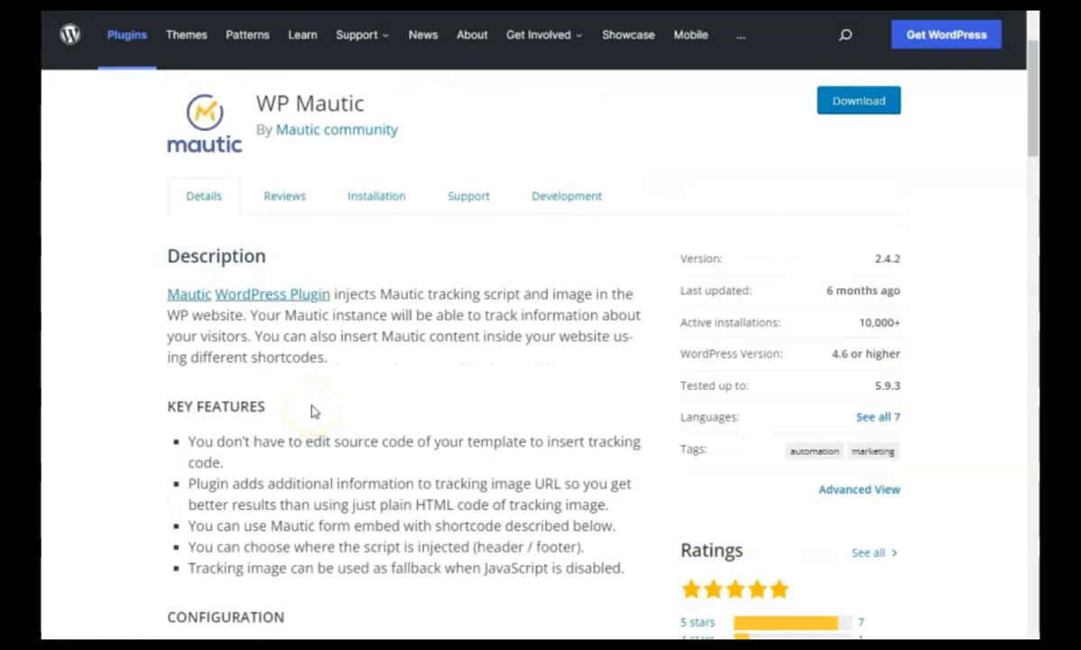
scroll(312, 409, down, 5)
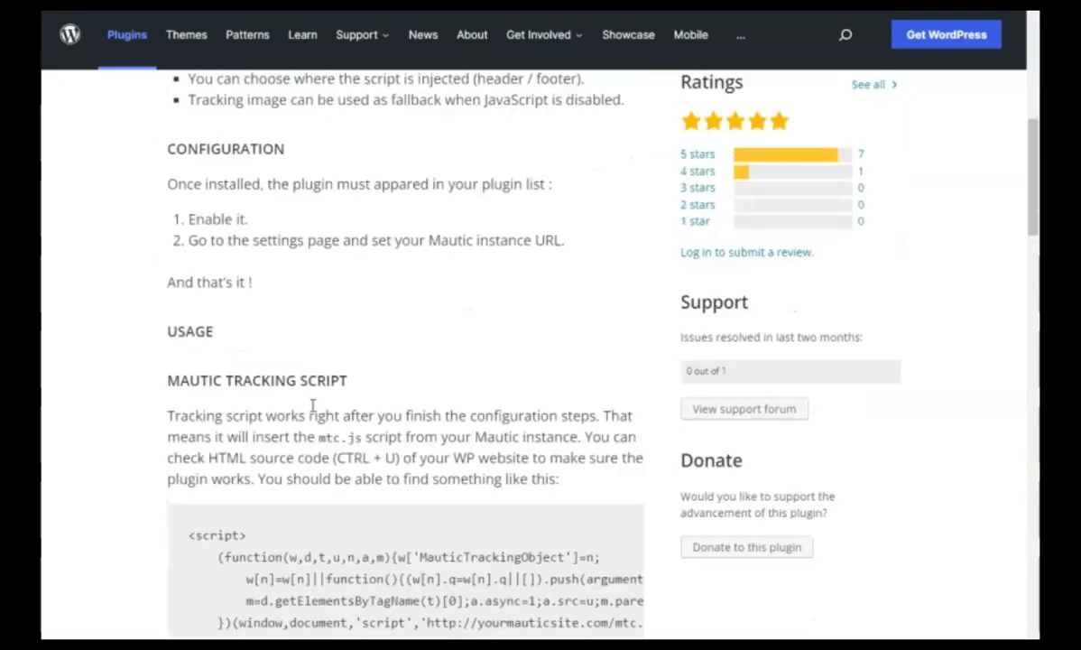
scroll(313, 409, down, 2)
scroll(313, 409, down, 3)
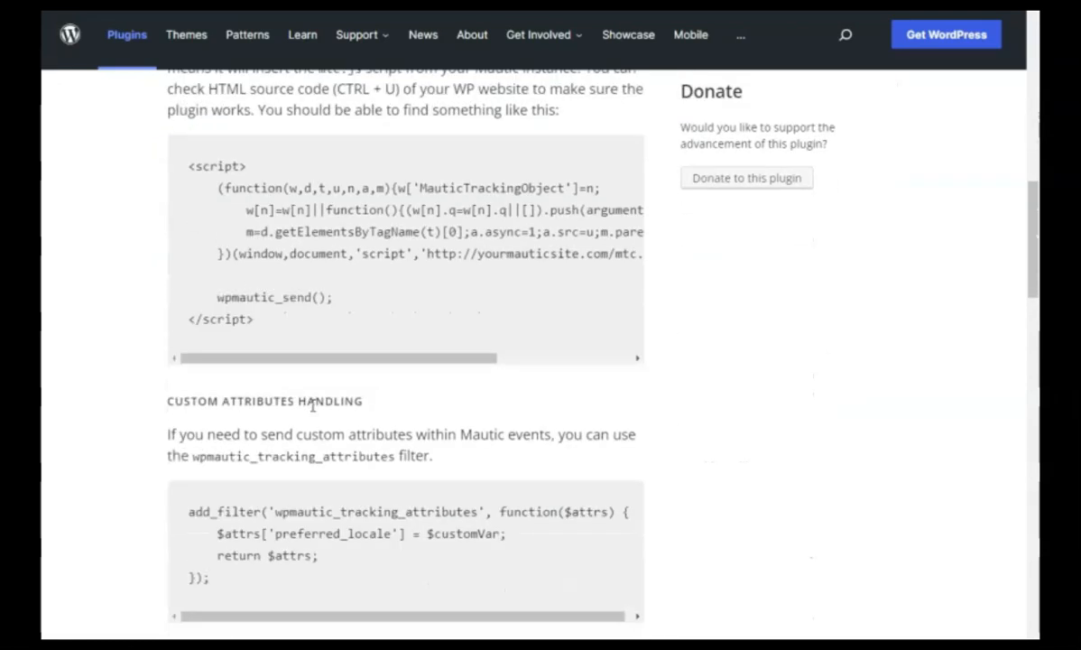
scroll(311, 406, down, 3)
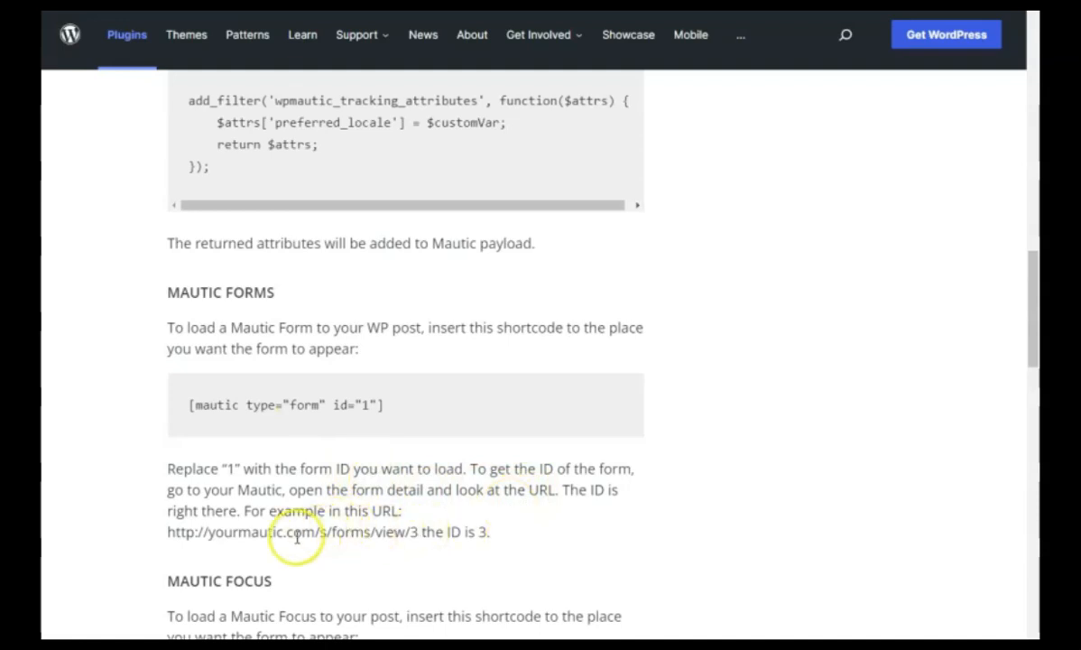
scroll(297, 536, up, 1)
scroll(298, 539, down, 1)
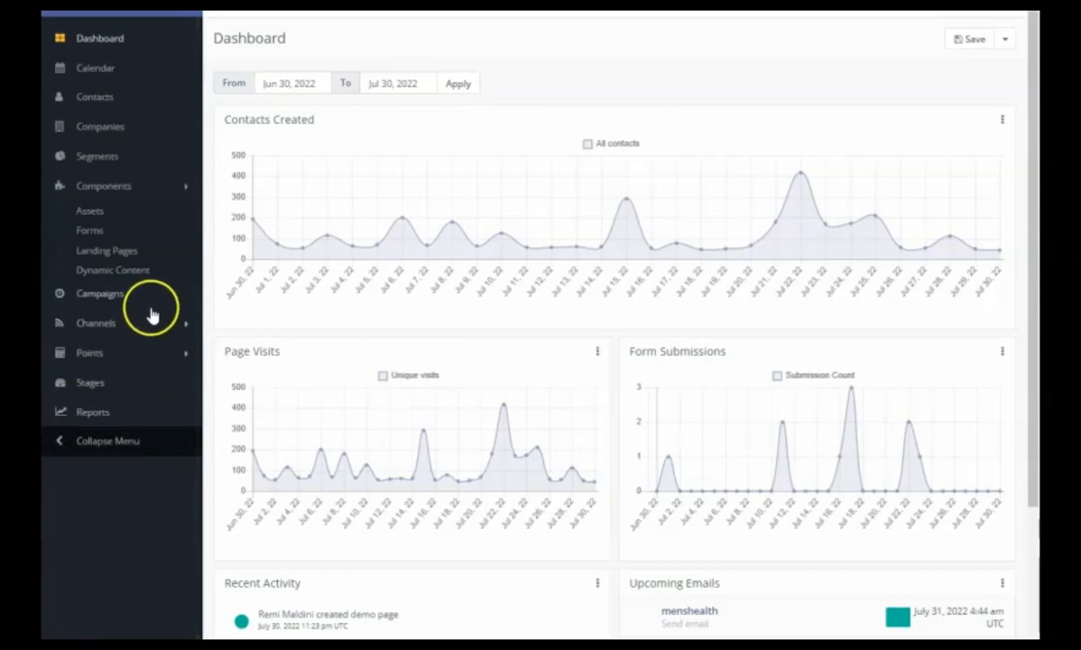
Switch back to Mautic and open the details of the ebook demo form.
click(91, 237)
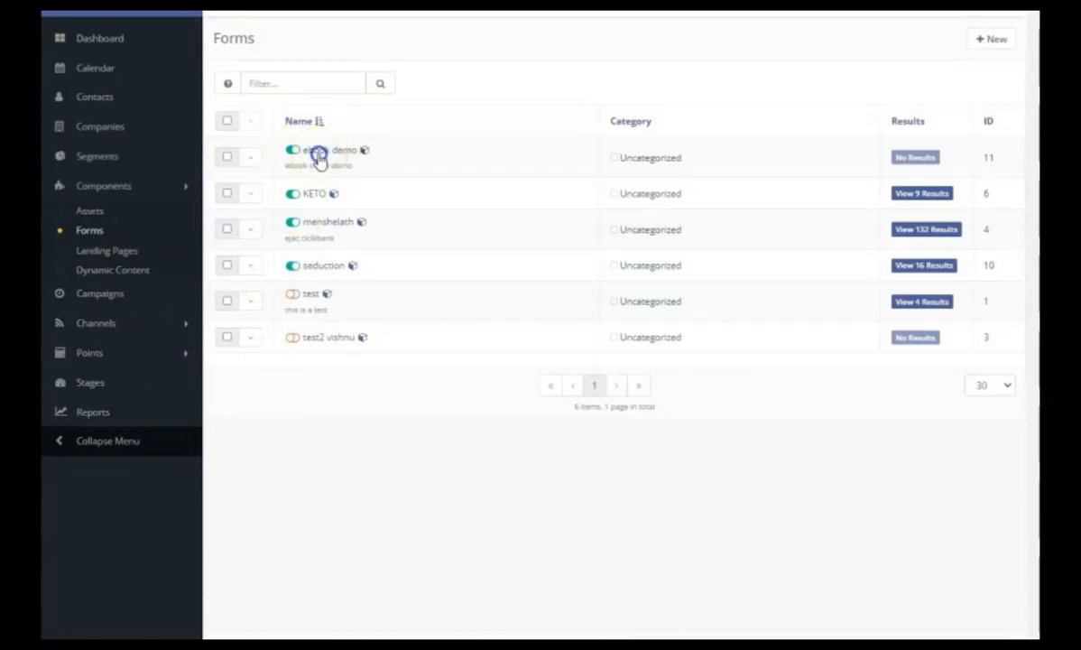
click(317, 150)
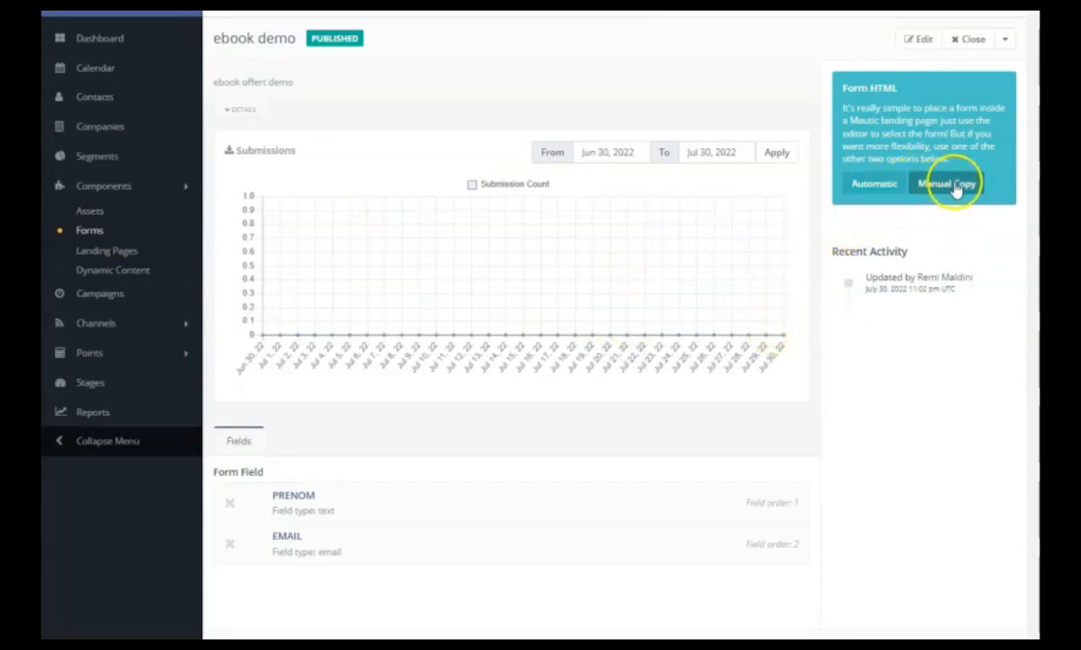
Open the manual copy code of the ebook demo form and copy the script meant for the document's head or body.
click(922, 186)
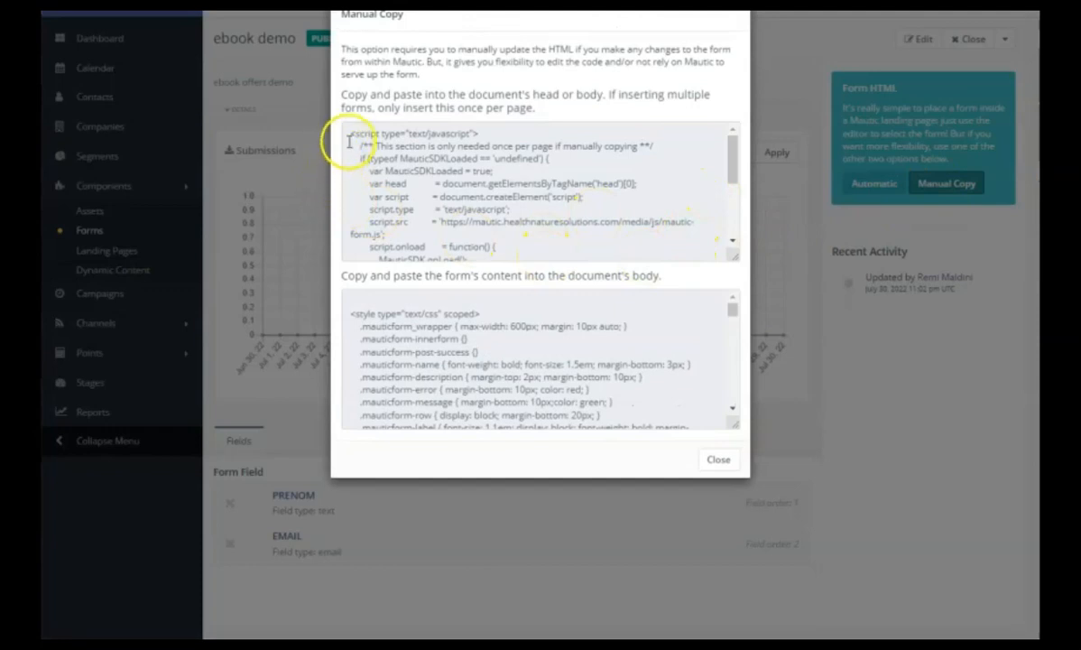
drag(346, 134, 507, 253)
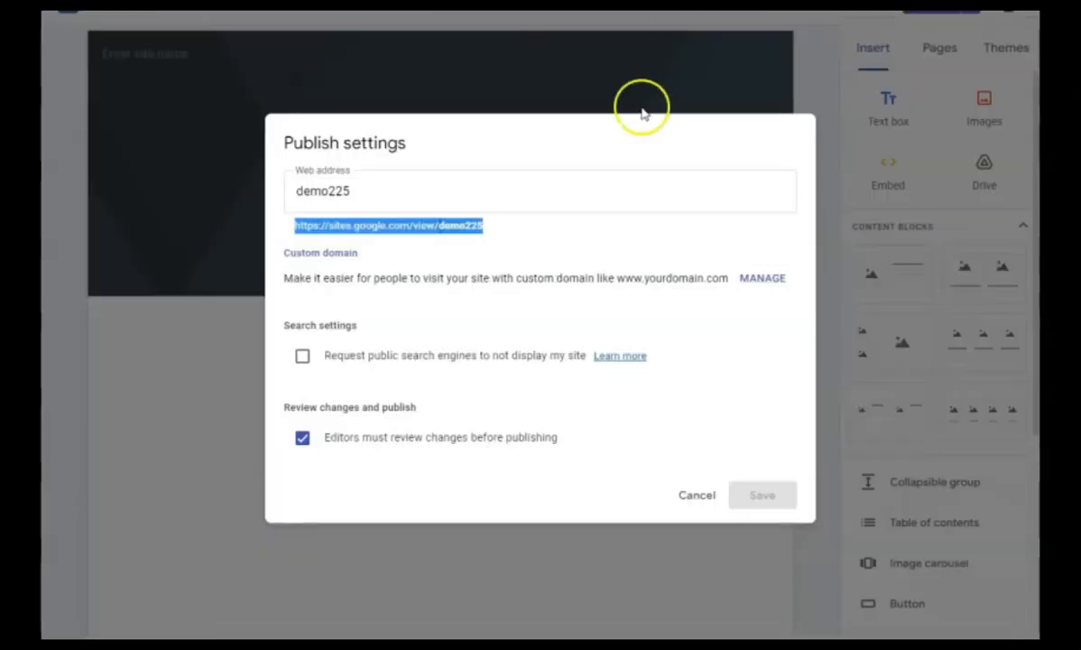
Switch to Google Sites, dismiss the publish settings and insert the copied Mautic script into the Ebook page as embed code.
click(696, 498)
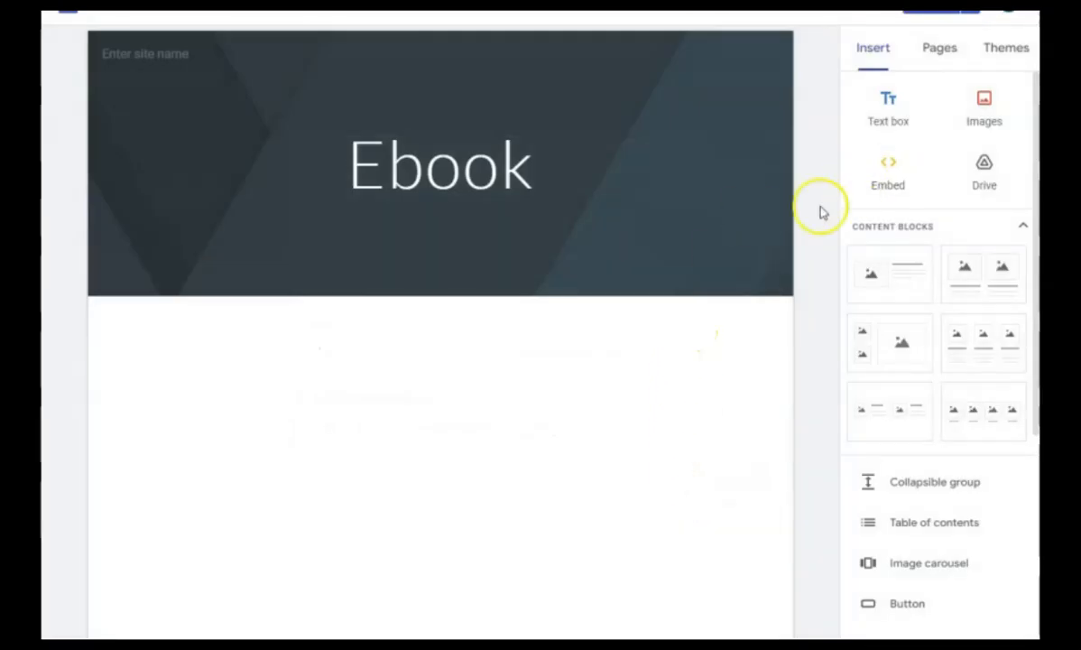
click(885, 175)
drag(884, 175, 870, 206)
click(889, 184)
click(437, 276)
key(ctrl+v)
click(709, 424)
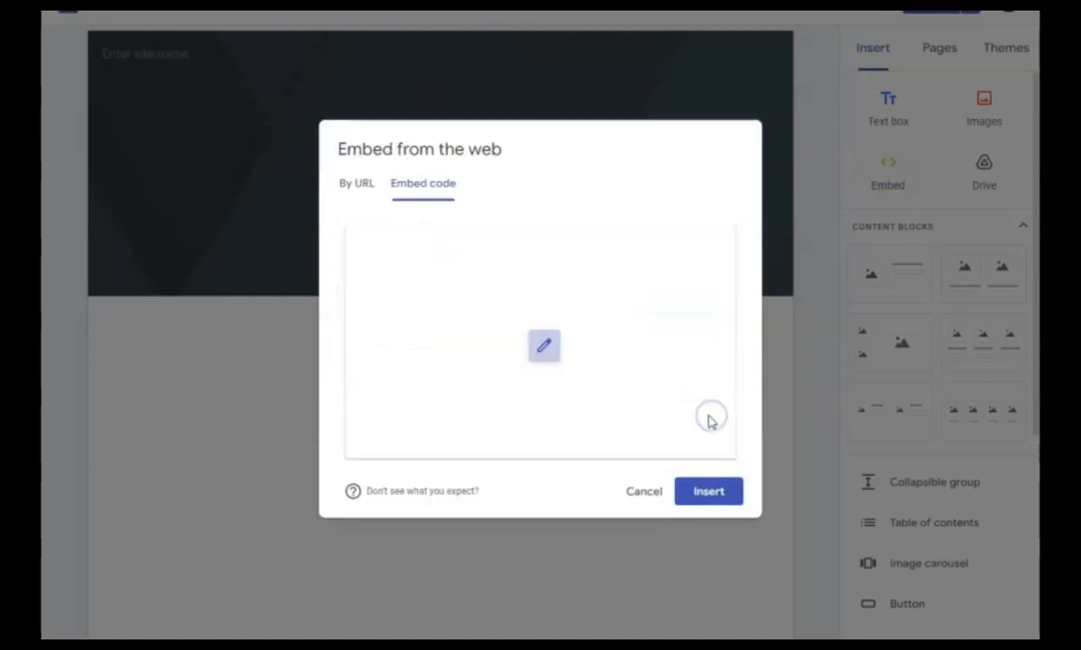
click(708, 491)
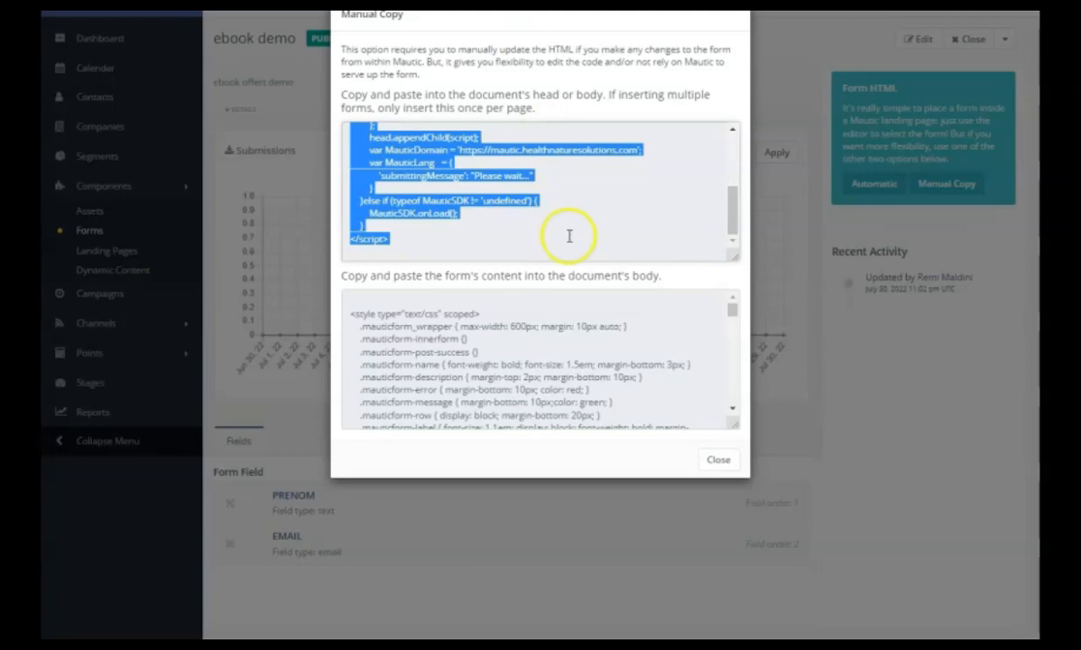
Switch back to Mautic, copy the form's full content code and close the manual copy dialog.
click(350, 314)
drag(350, 314, 542, 466)
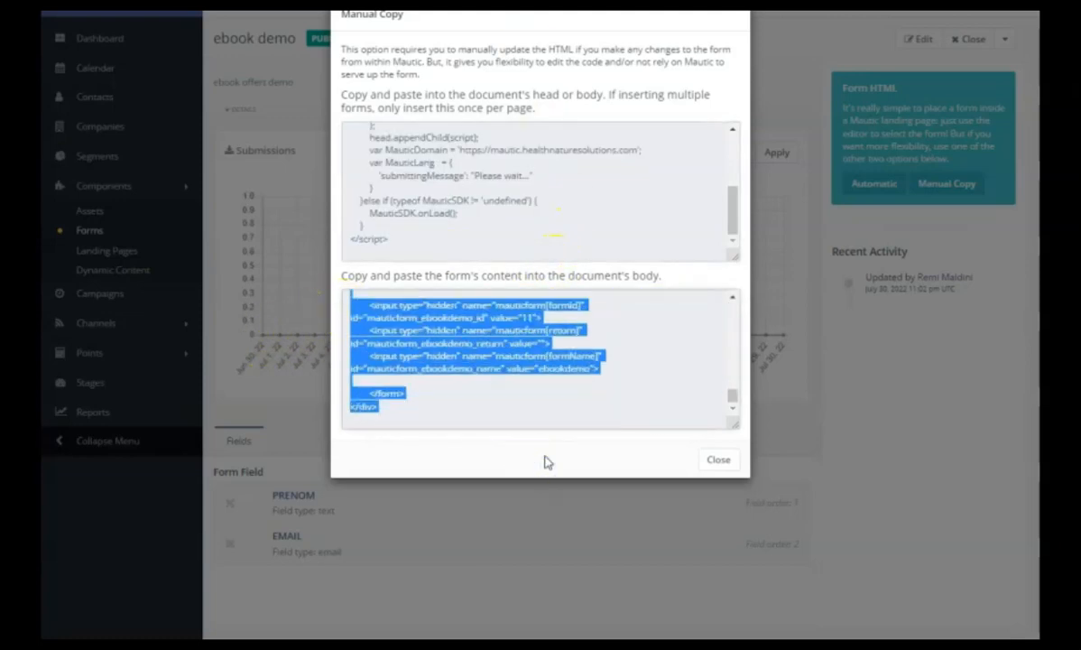
click(717, 459)
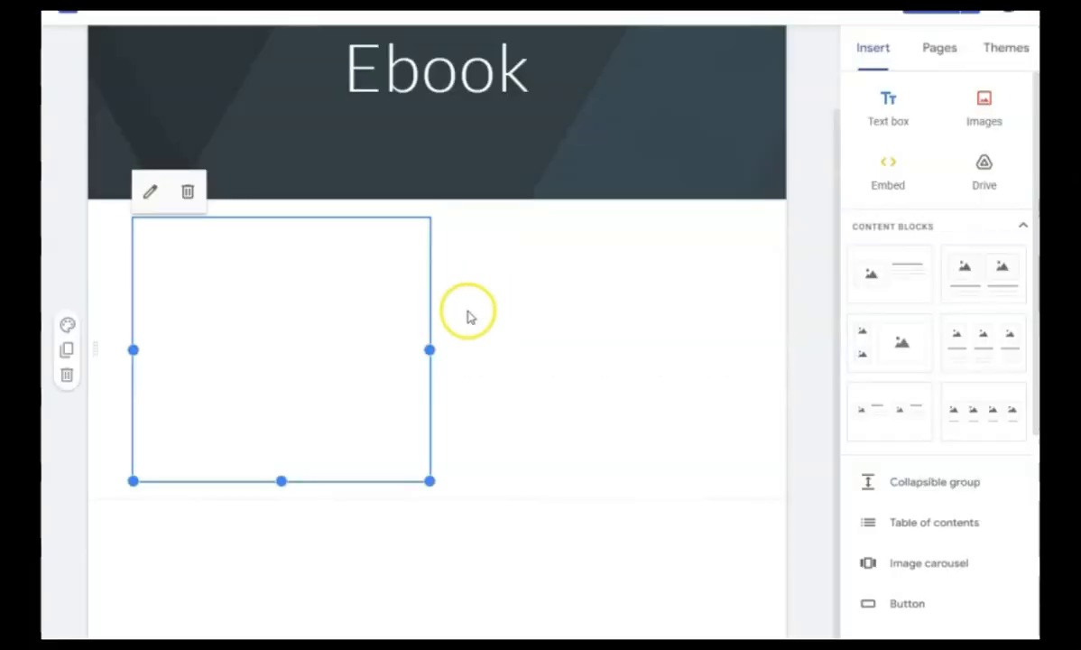
Switch to Google Sites and insert the copied form content into the Ebook page as a second embed code block.
click(887, 181)
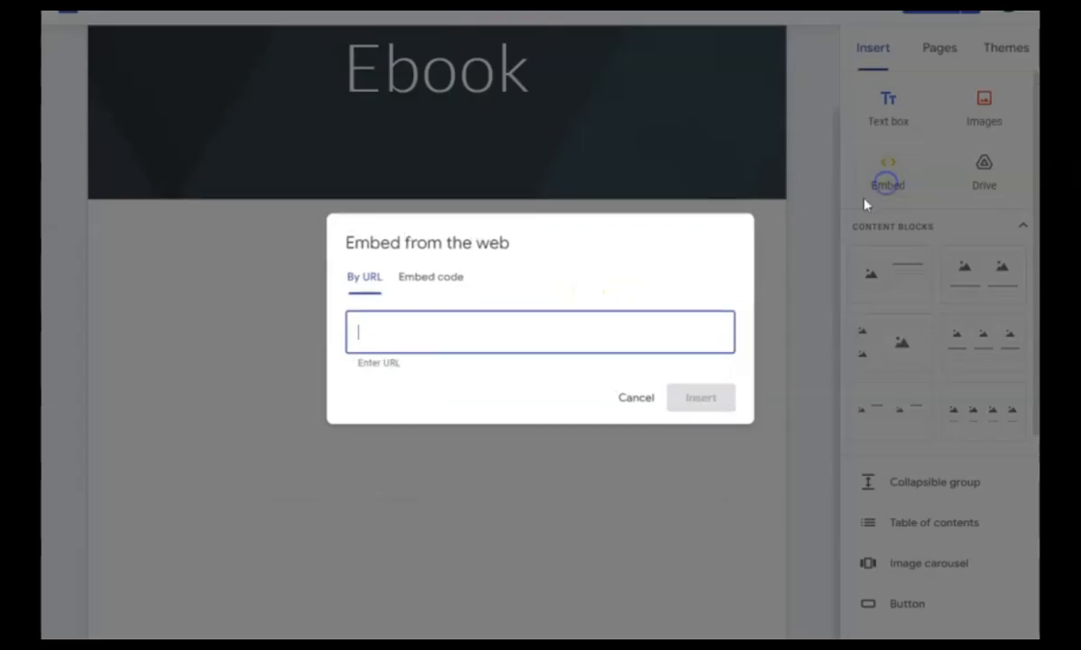
click(433, 282)
key(ctrl+v)
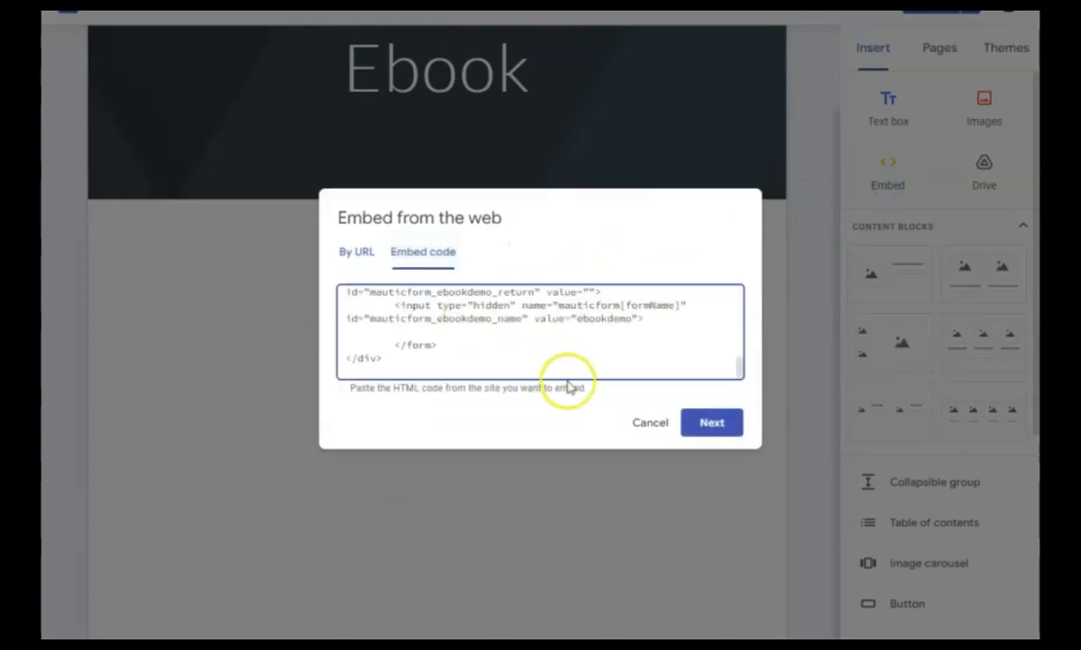
click(708, 424)
click(690, 492)
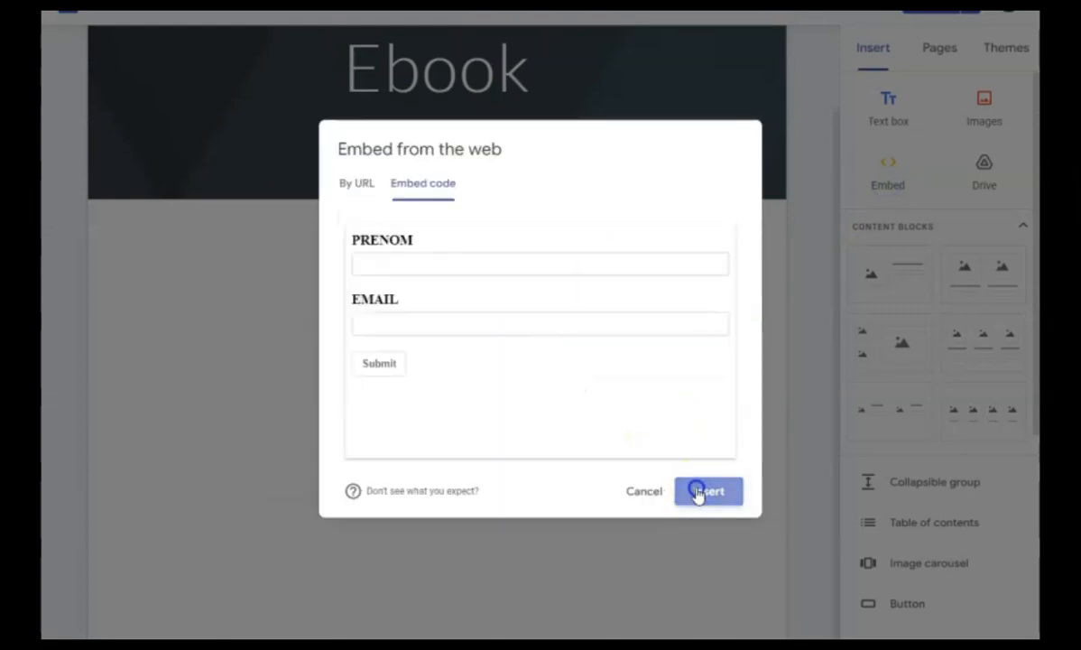
Publish the updated Ebook site and check the embedded form on the live page.
scroll(398, 385, up, 5)
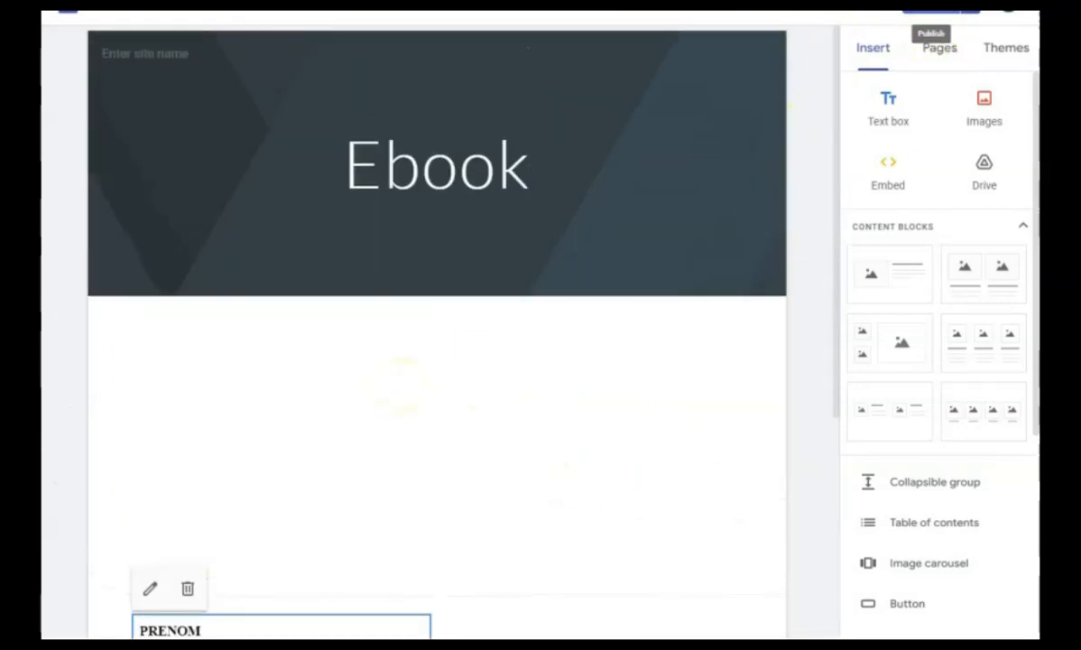
click(937, 9)
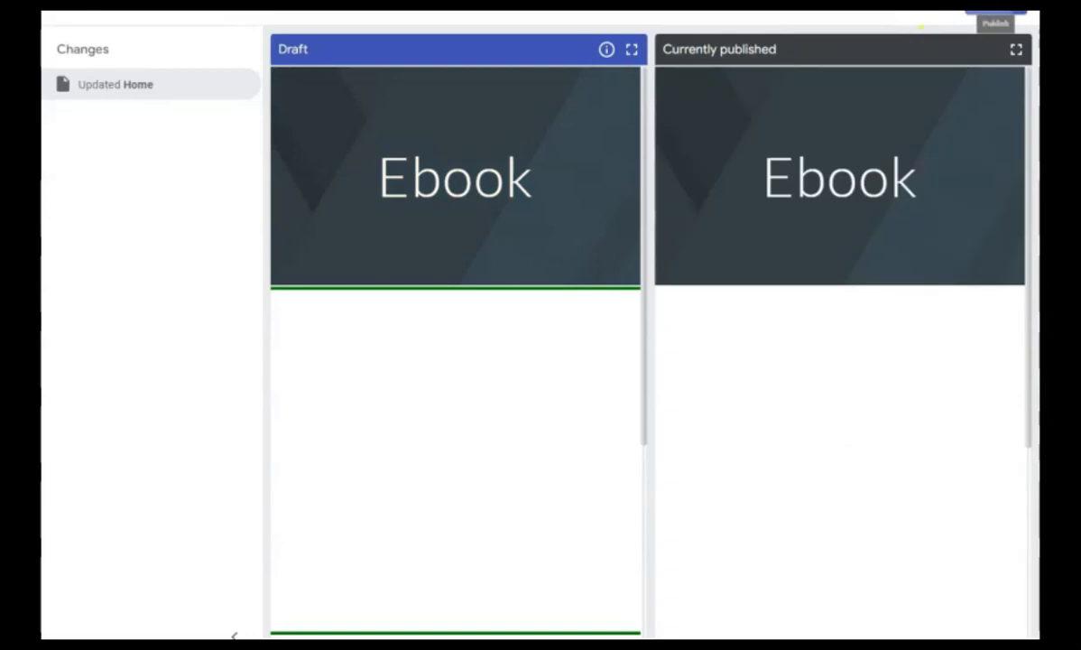
click(993, 11)
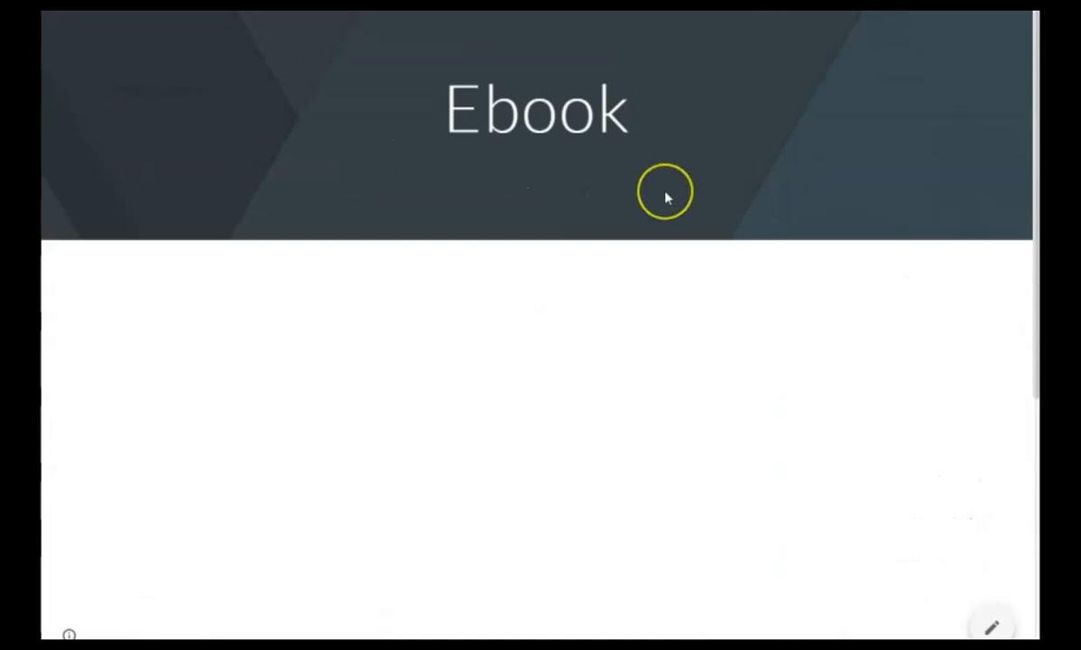
scroll(664, 194, down, 5)
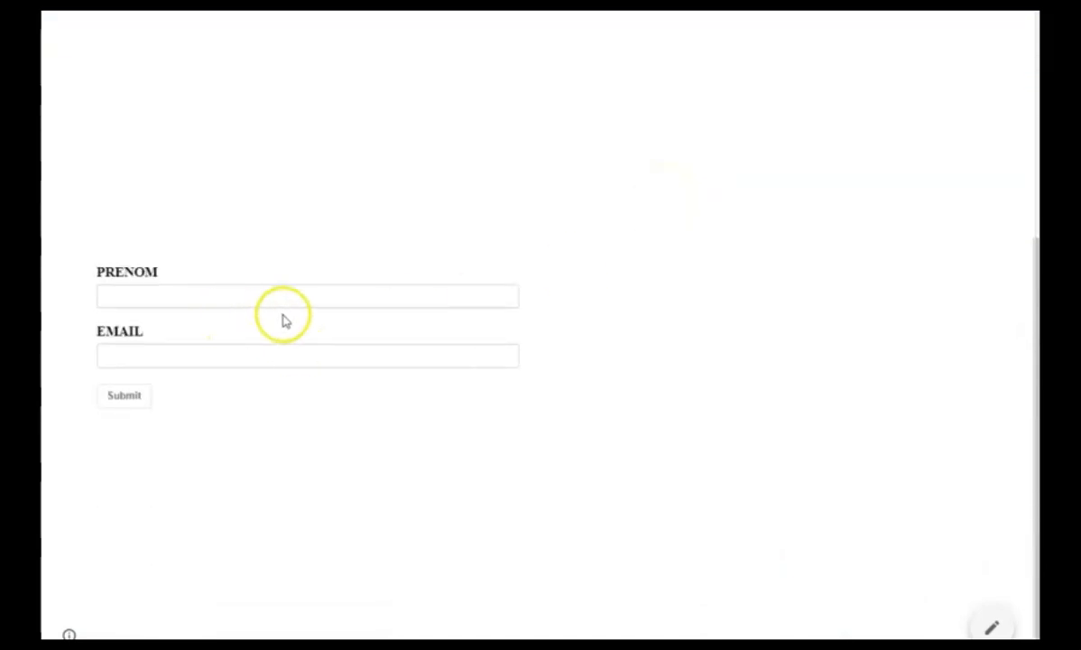
scroll(241, 374, up, 2)
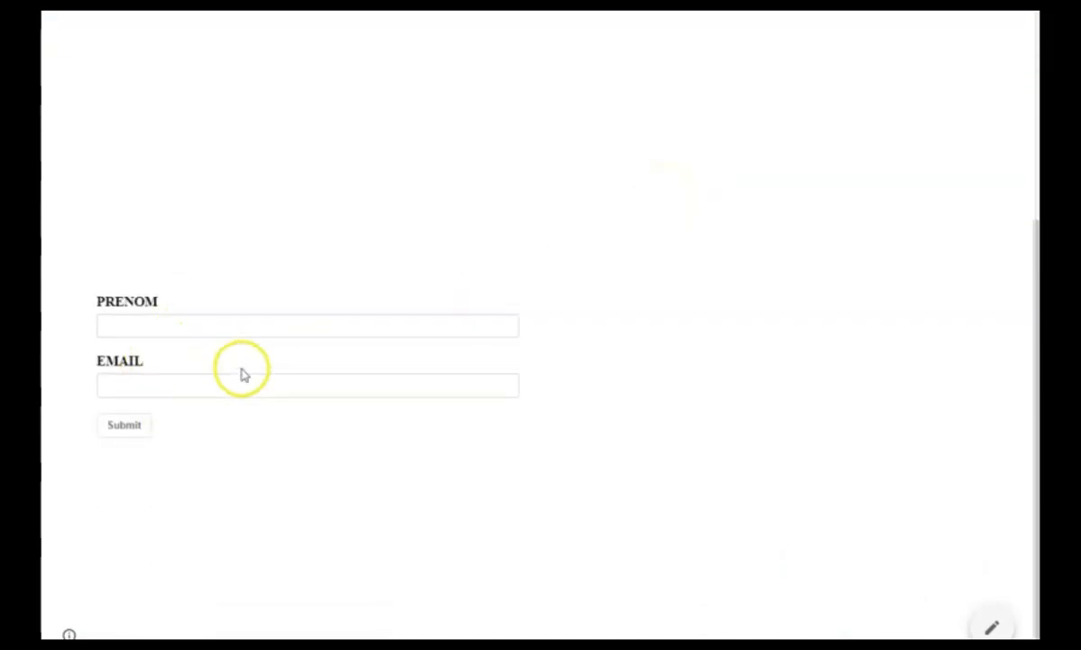
scroll(241, 374, down, 2)
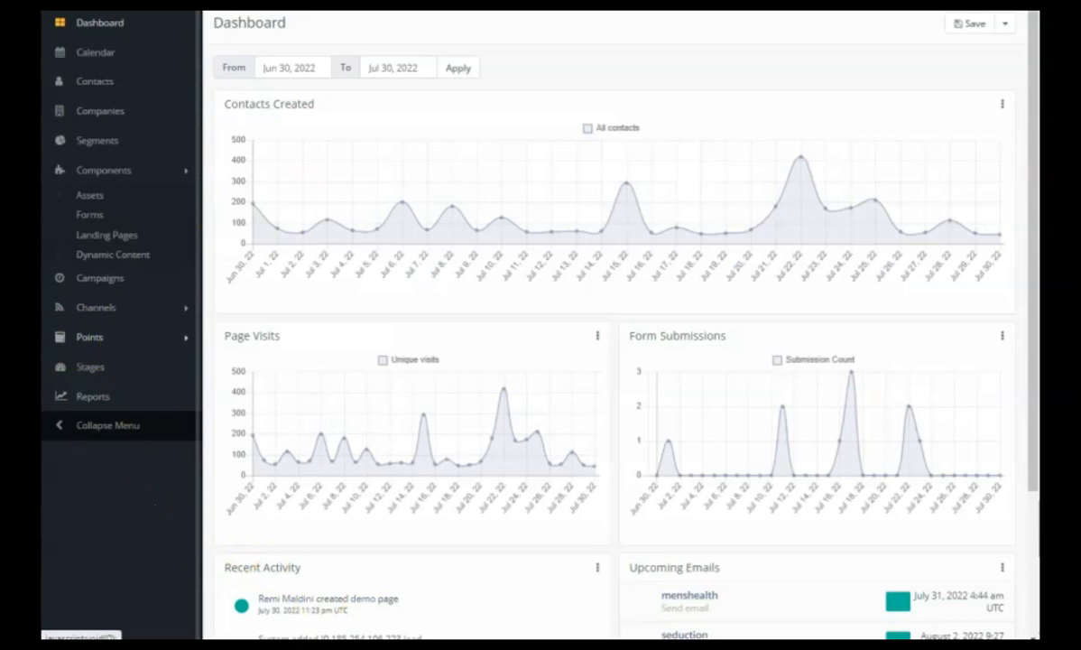
Switch to Mautic and start a new campaign with demoebook as both its name and its description.
click(98, 281)
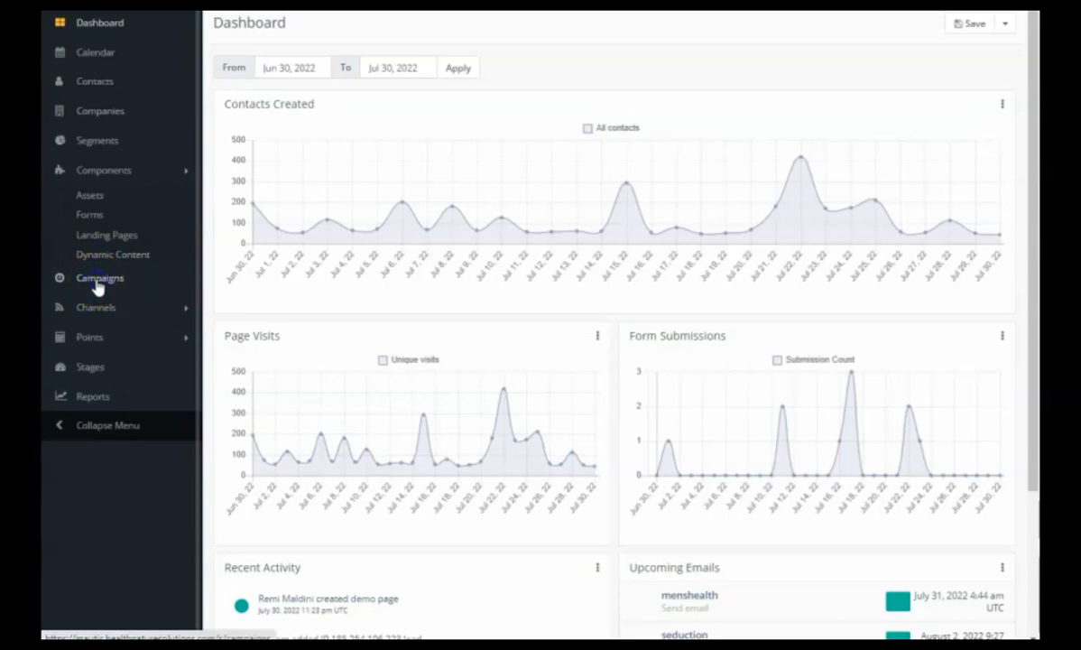
click(992, 25)
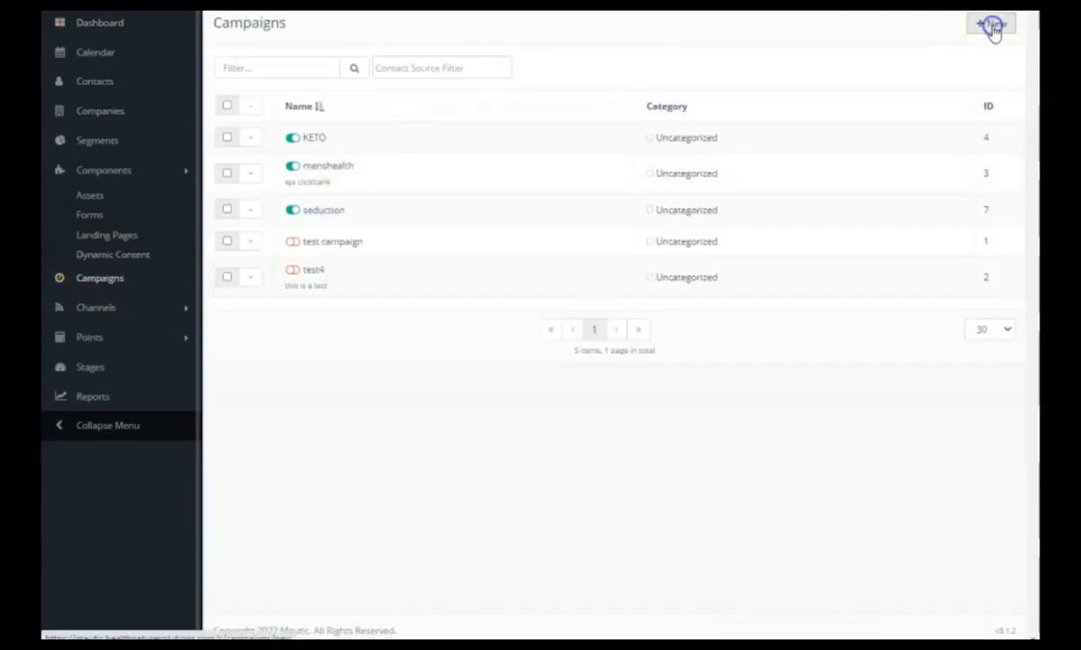
click(314, 82)
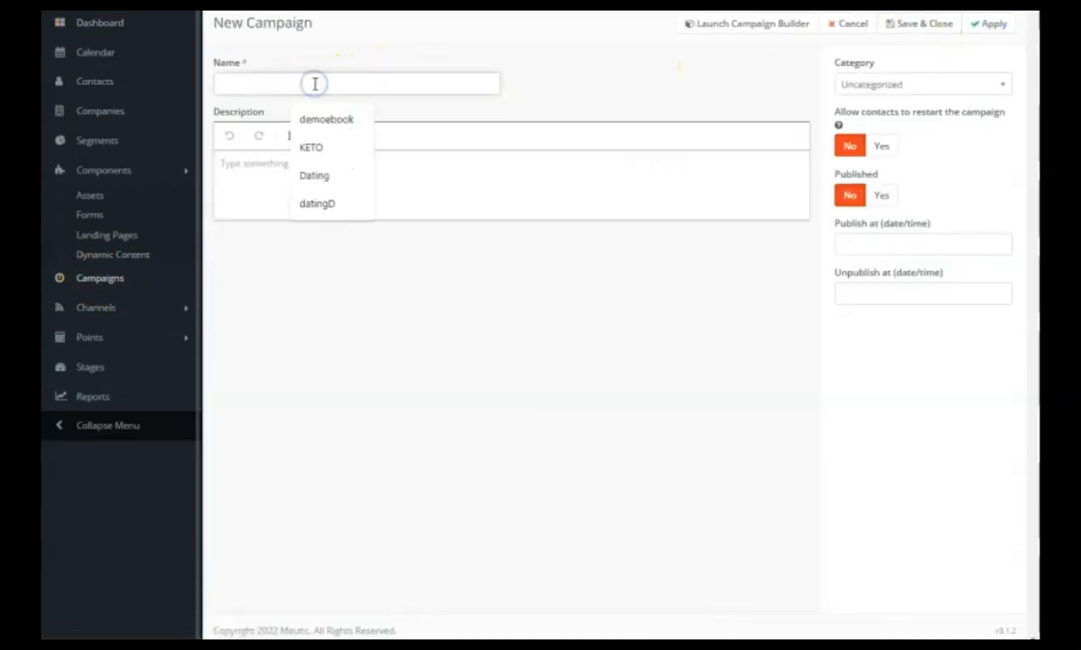
text(demoebook)
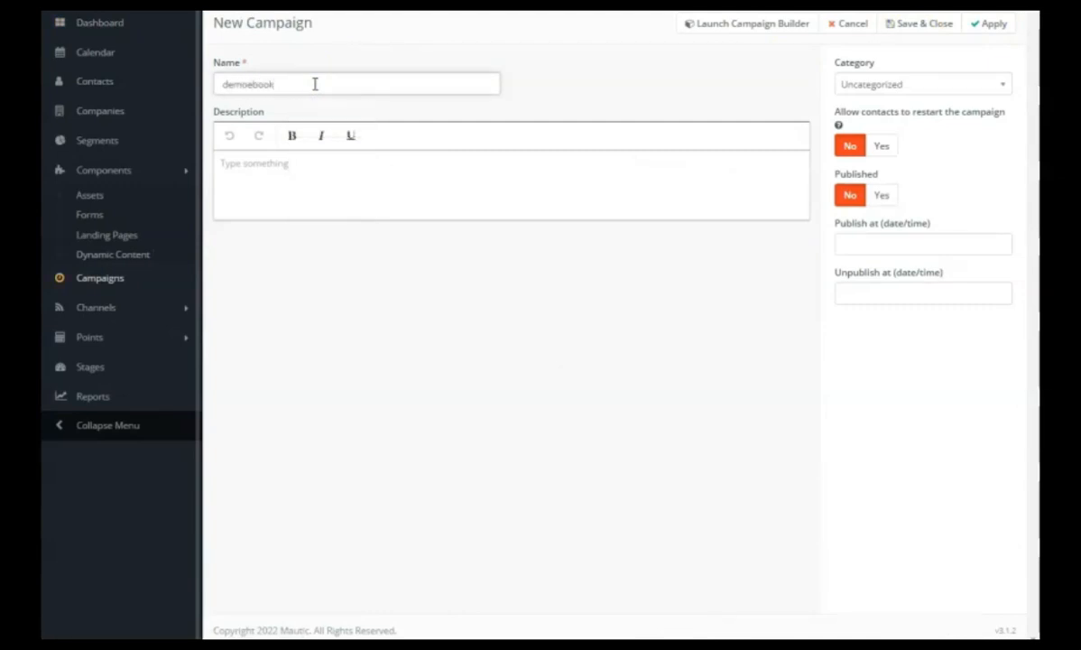
click(283, 158)
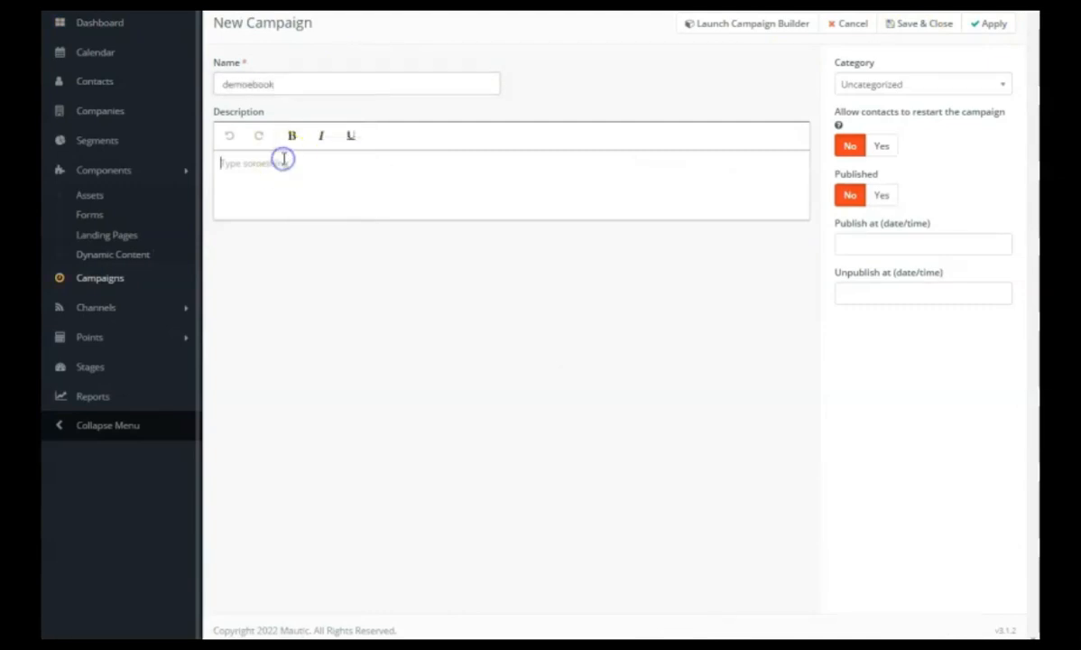
text(demoebook)
click(292, 137)
Launch the campaign builder, add the ebook demo campaign form as contact source and move its node slightly down the canvas.
click(724, 22)
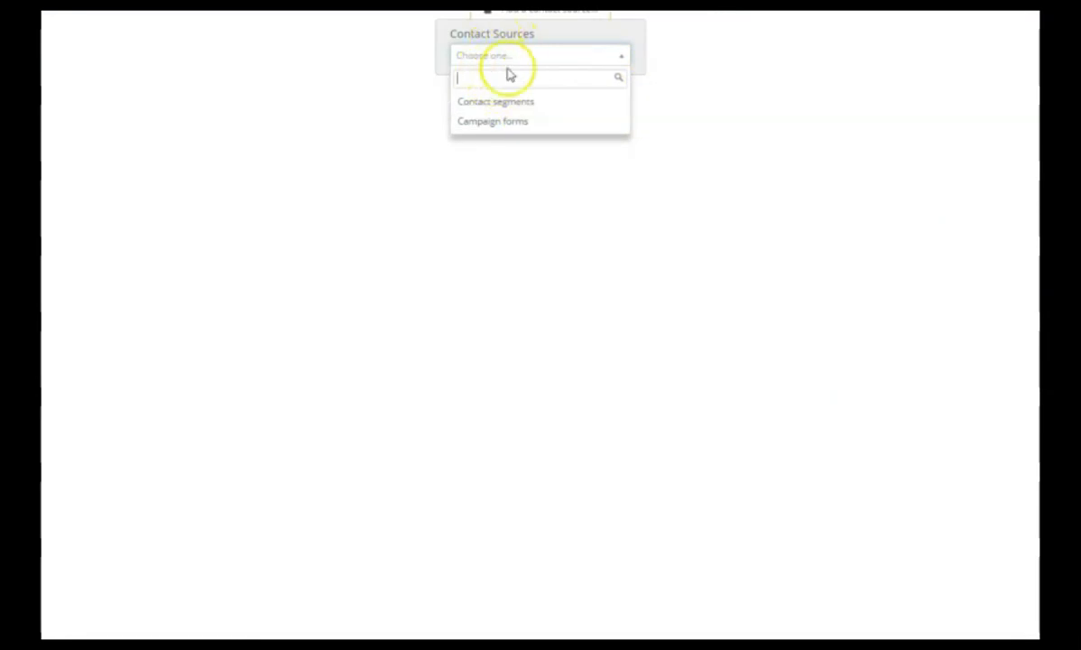
click(499, 126)
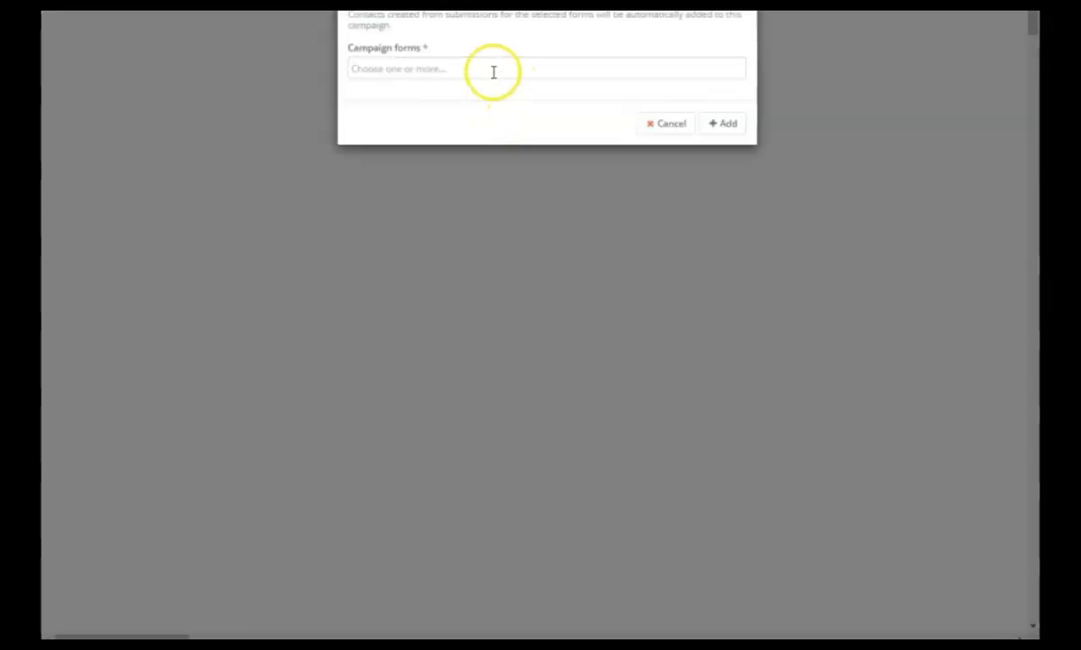
click(492, 70)
click(447, 111)
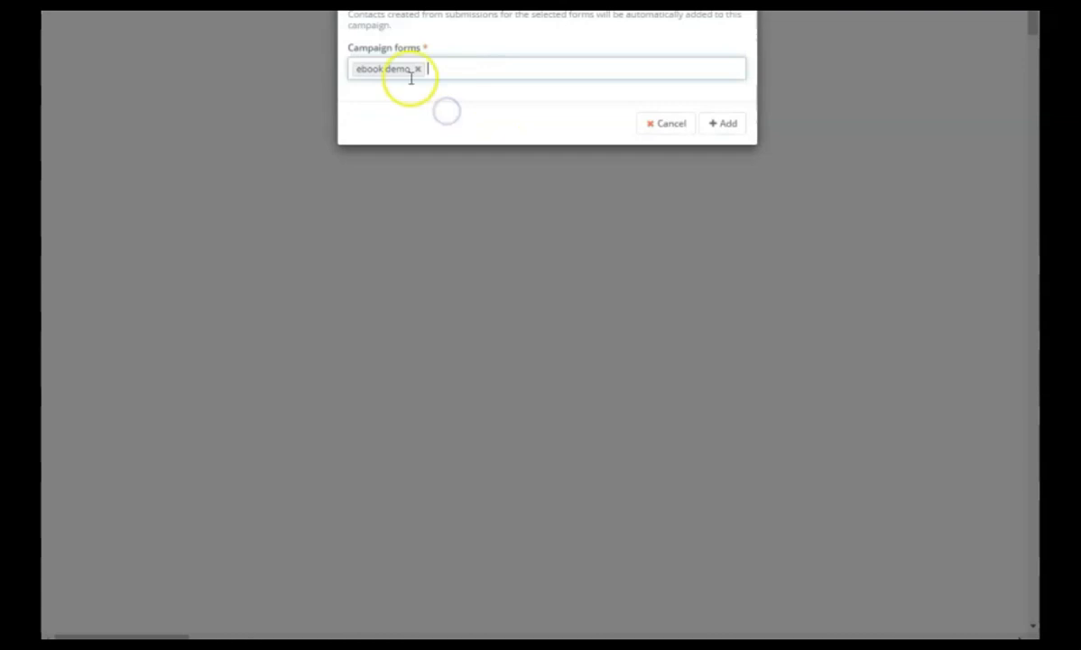
click(727, 124)
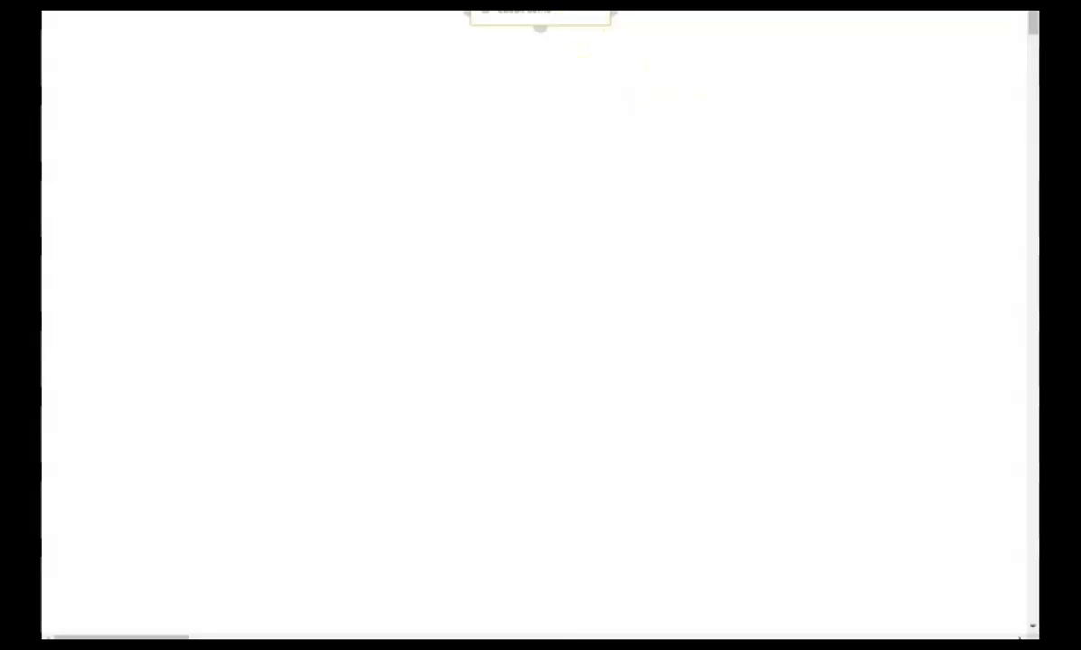
drag(566, 11, 568, 31)
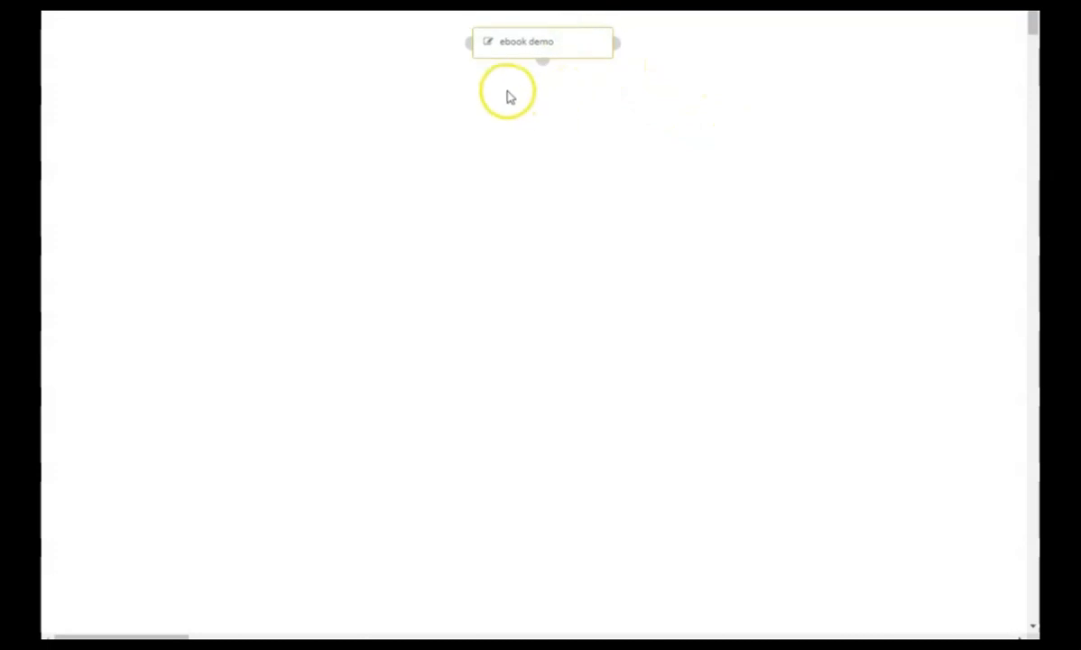
Attach a Send email action named demoebook below the ebook demo source.
click(545, 62)
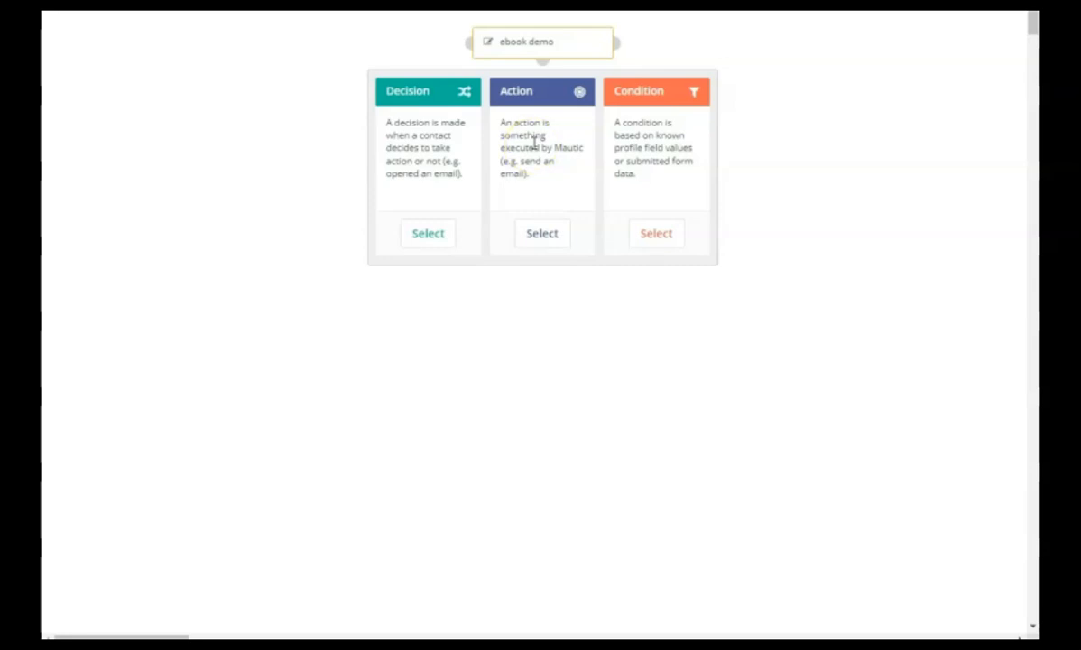
click(544, 236)
scroll(582, 198, down, 5)
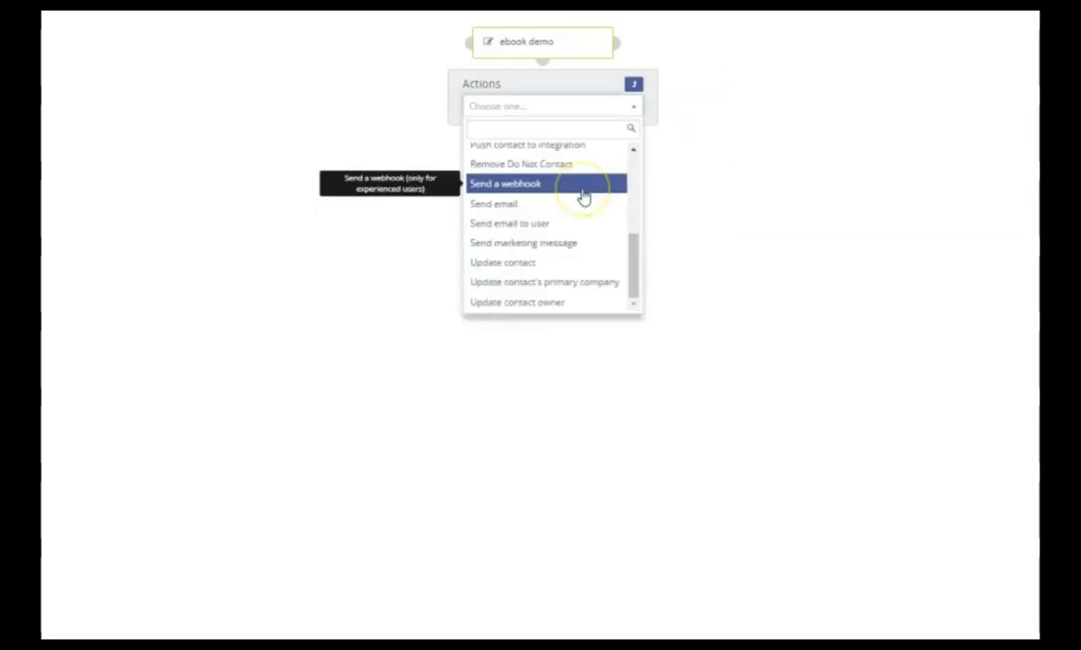
click(504, 205)
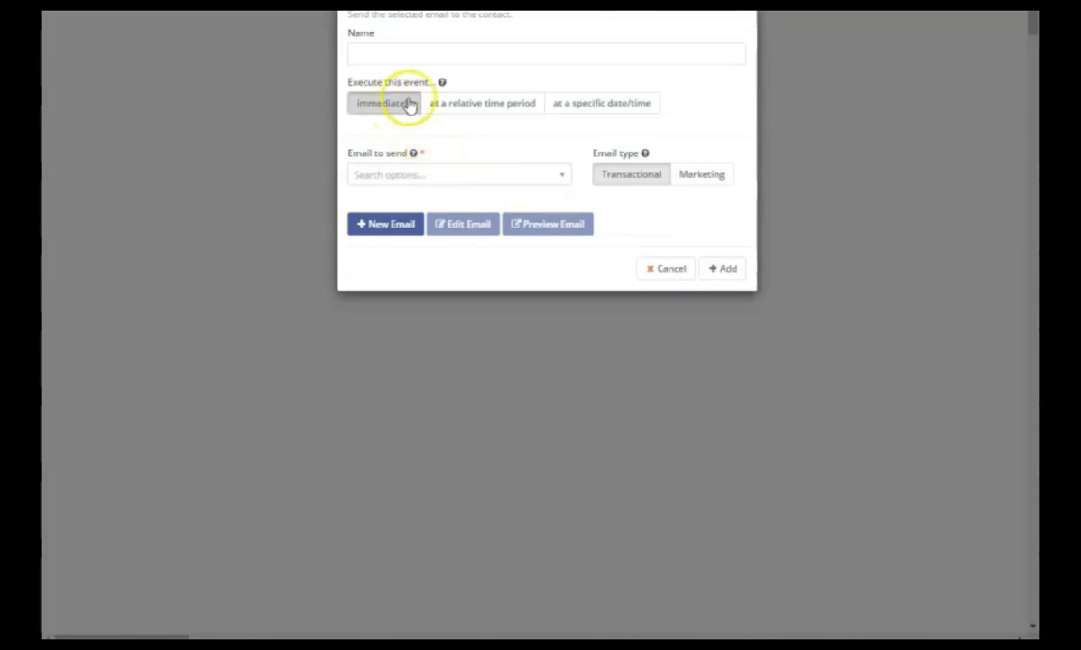
click(386, 55)
text(demoe)
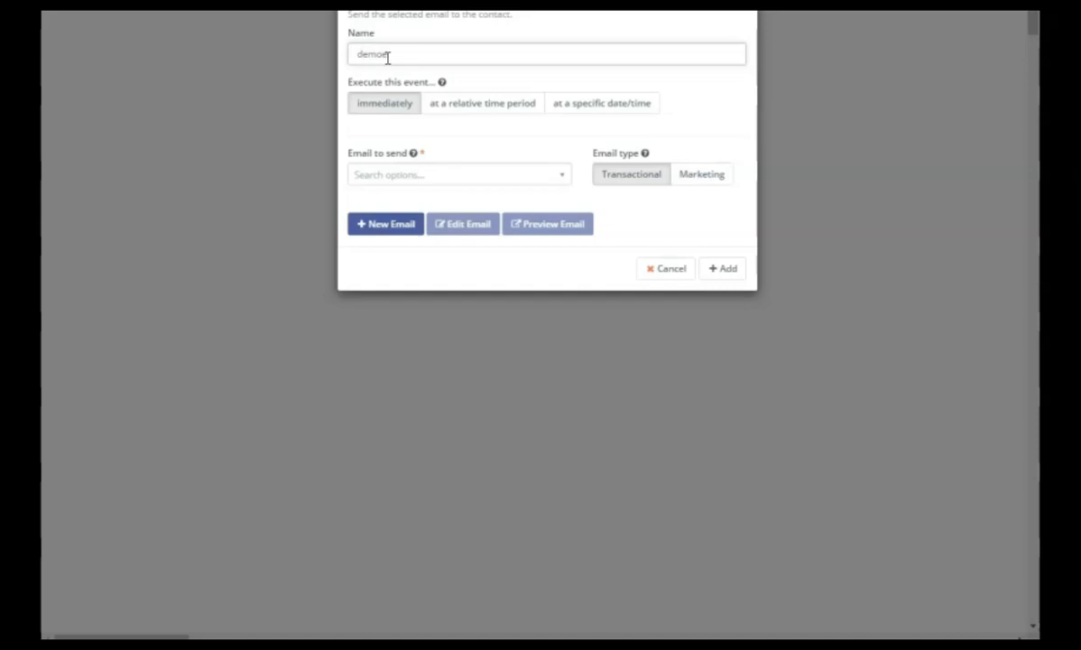
text( tool)
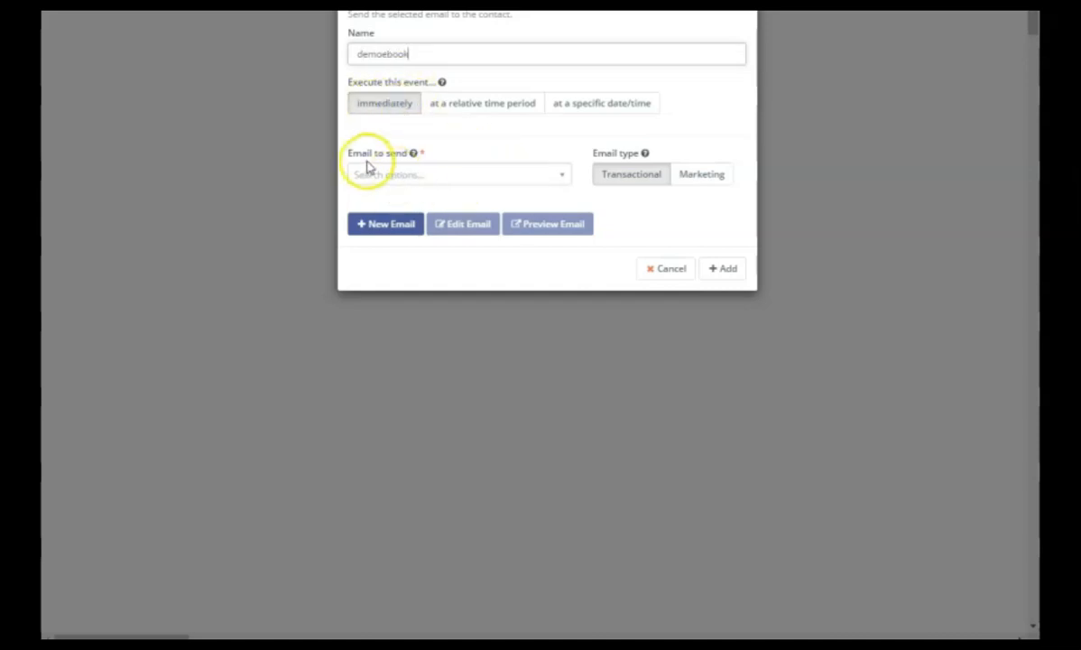
Create a new email as the message for the Send email action and enter demoebook as its subject.
click(559, 176)
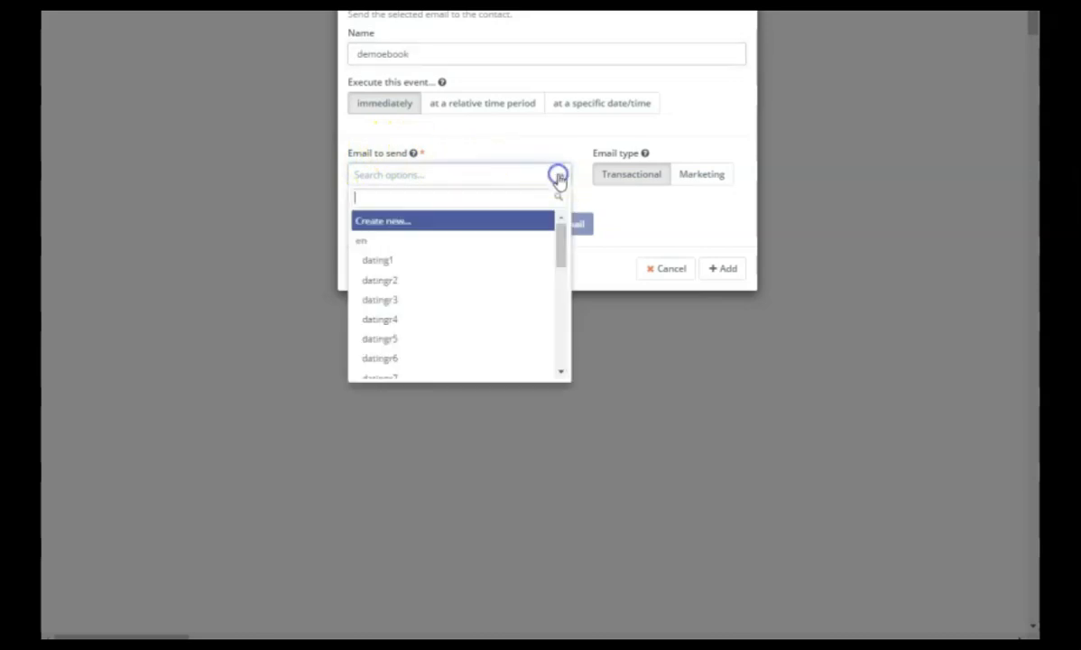
click(414, 223)
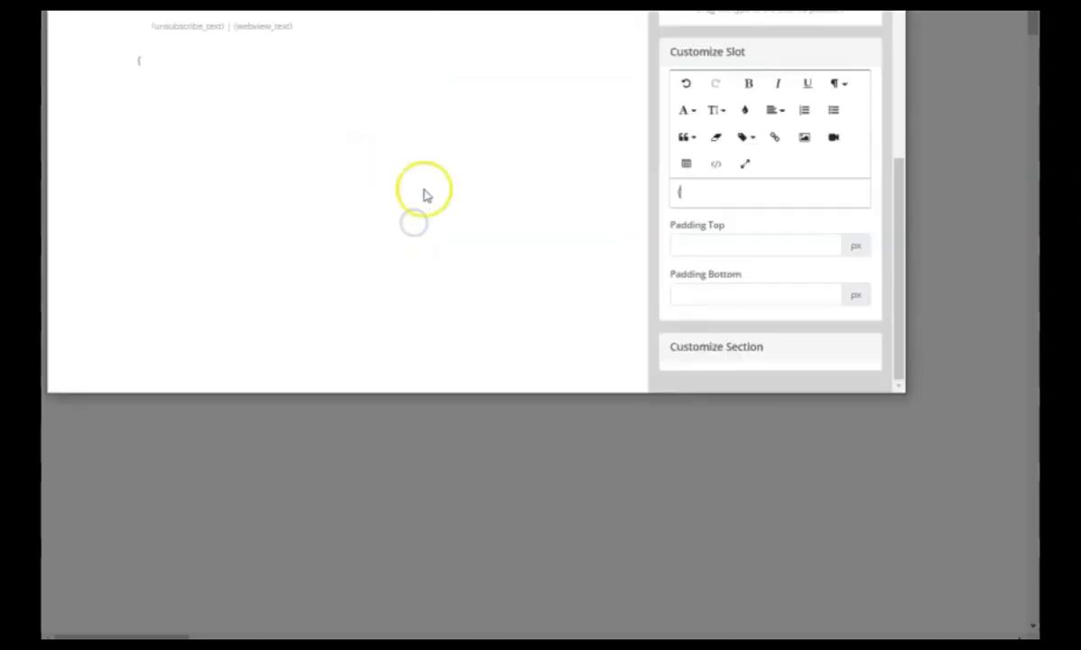
scroll(442, 217, down, 3)
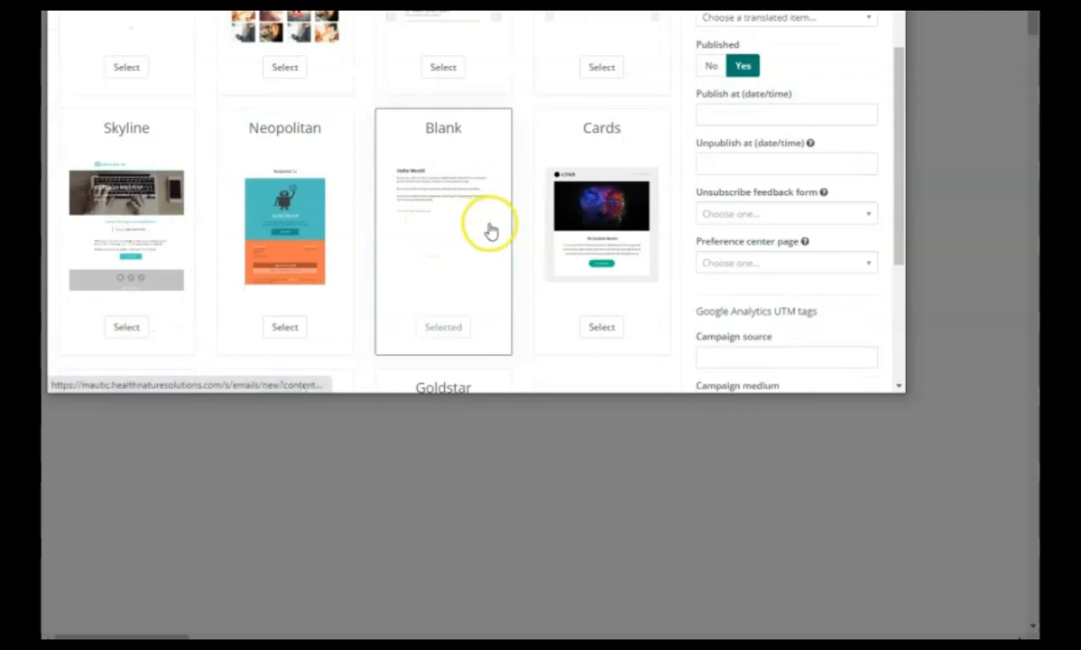
scroll(489, 231, up, 3)
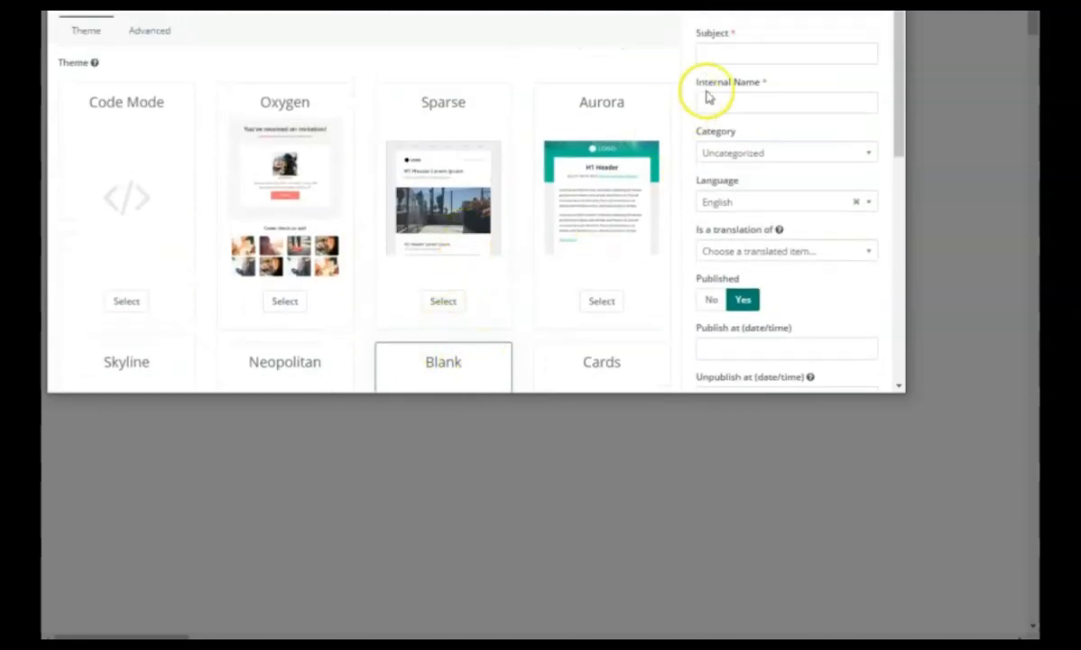
click(727, 55)
text(demoebook)
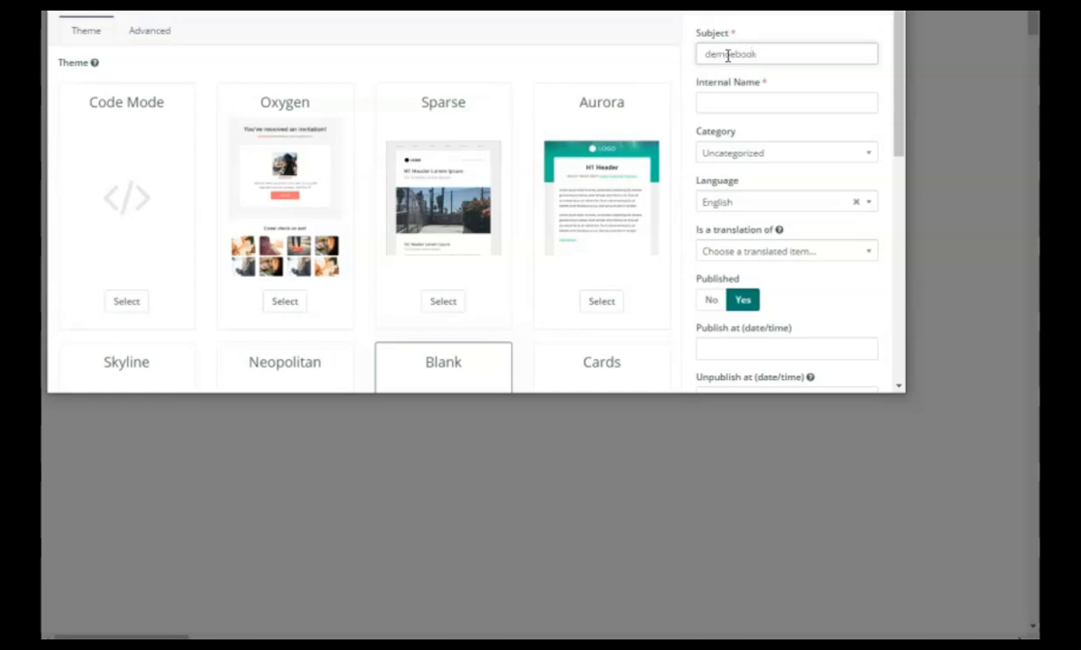
Replace the placeholder body text in the email builder with "Bonjour , voici votre ebook comme promis" followed by two line breaks.
click(663, 9)
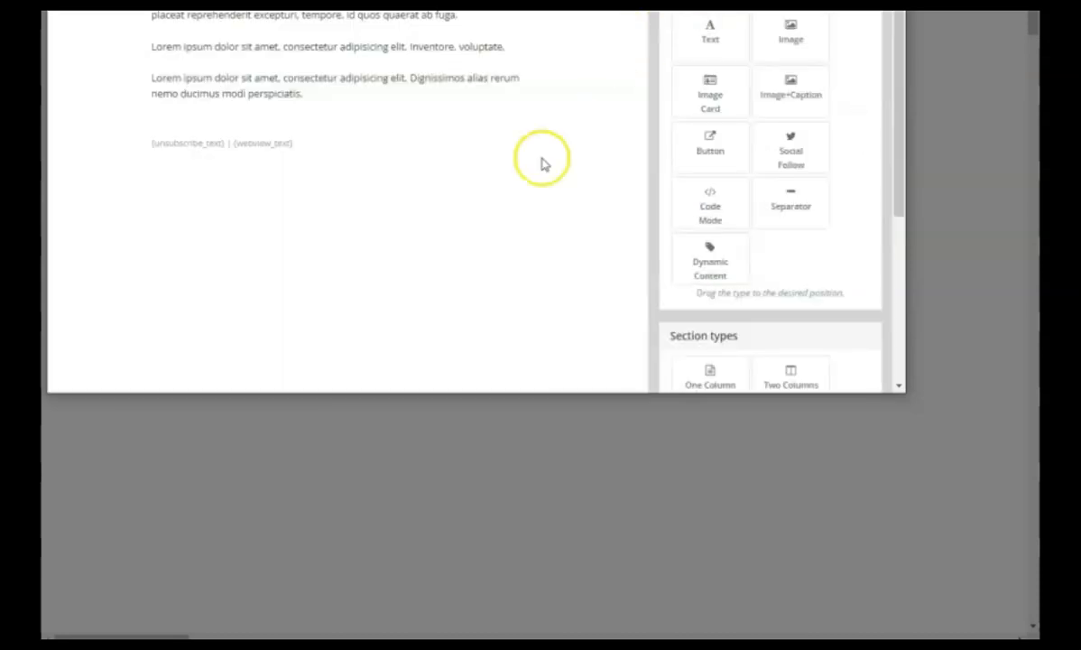
scroll(731, 116, down, 3)
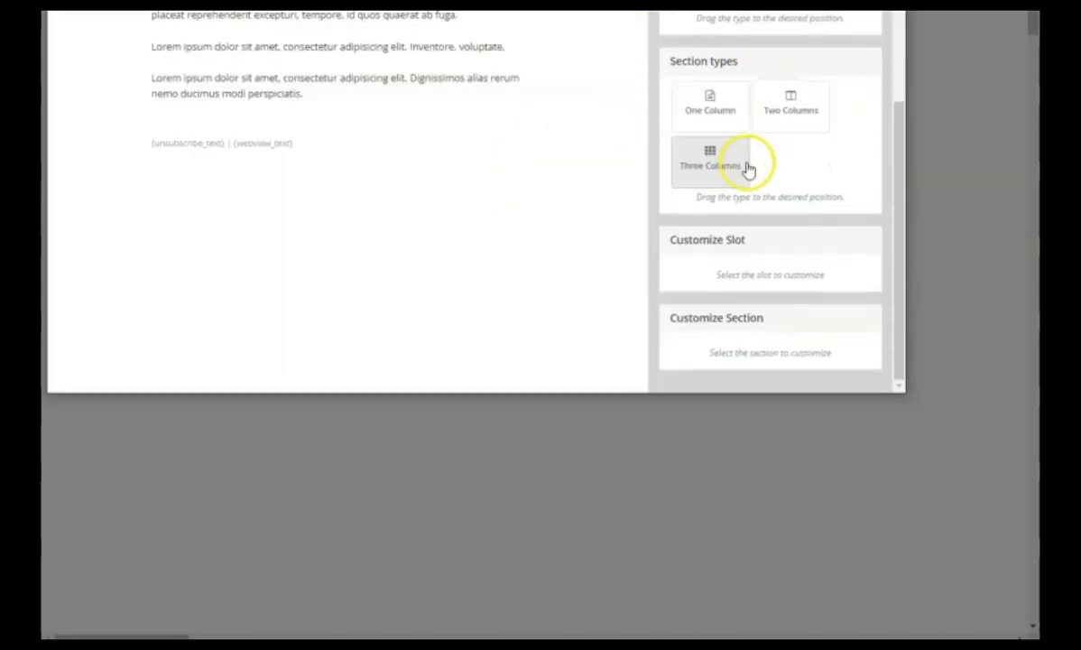
click(316, 71)
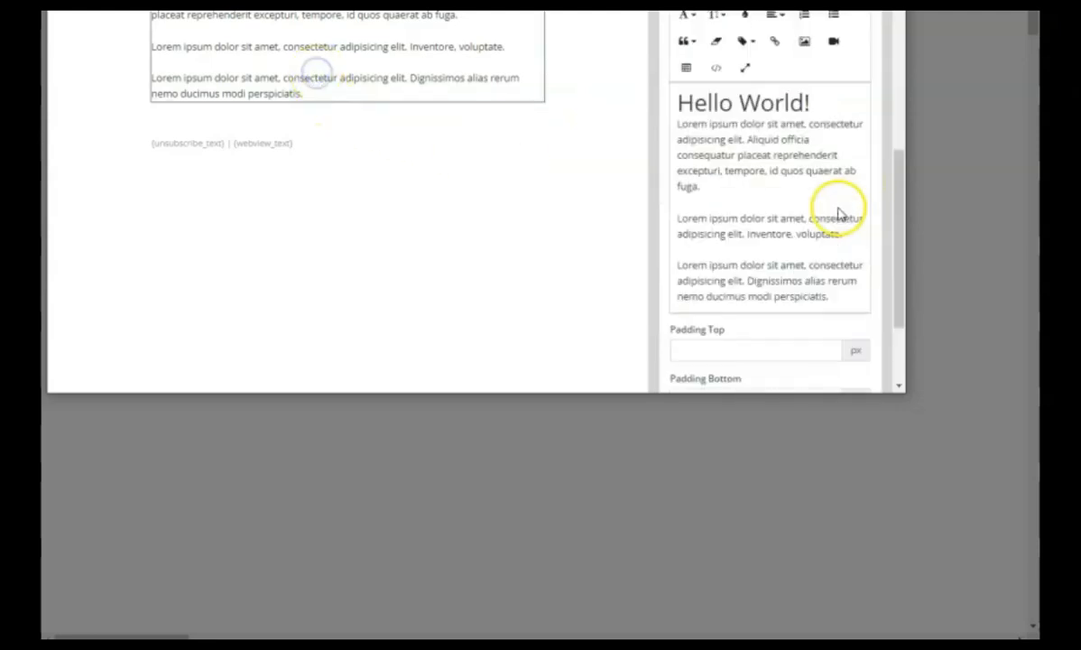
click(845, 269)
drag(845, 269, 673, 75)
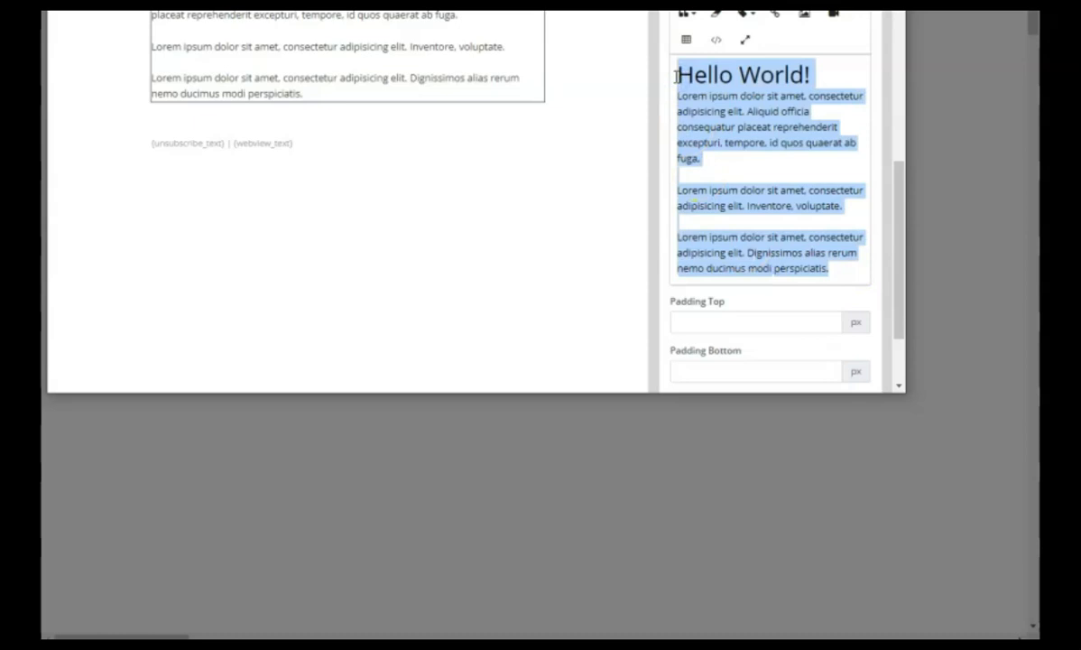
text(Bonjour , merci)
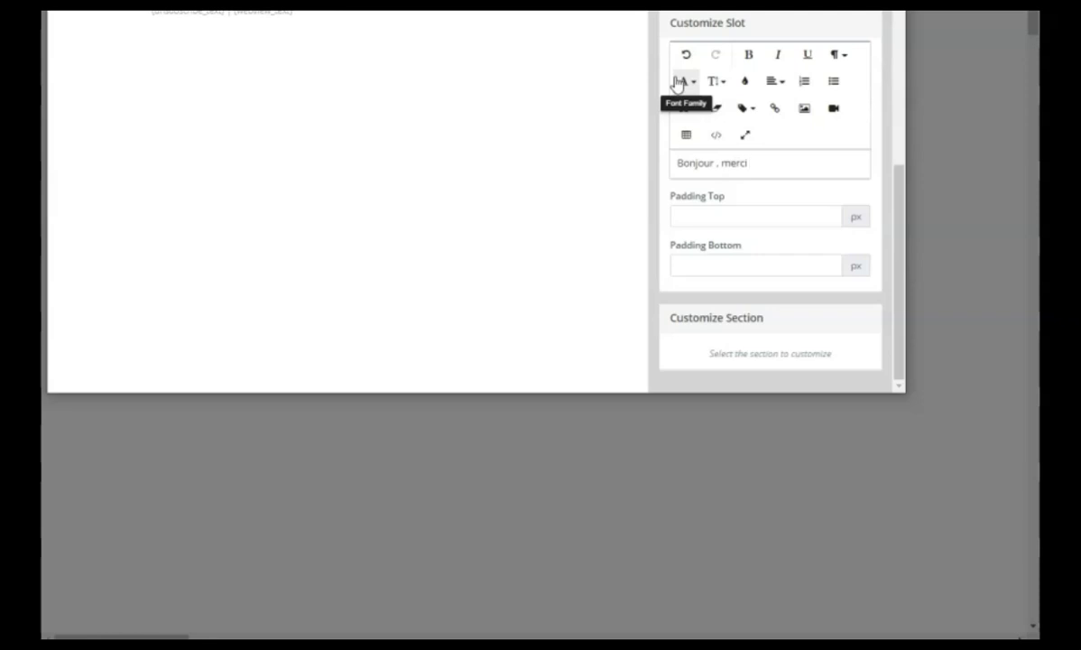
text( p)
key(BackSpace)
key(BackSpace)
key(BackSpace)
key(BackSpace)
key(BackSpace)
key(BackSpace)
key(BackSpace)
text(voici votre ebook comme promis)
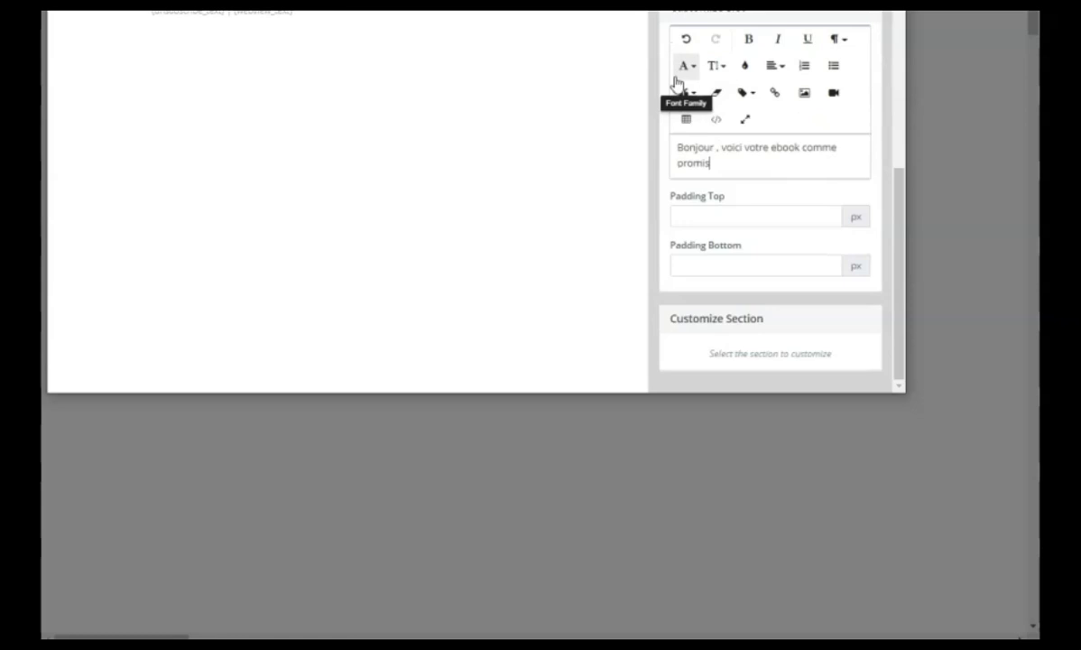
key(Return)
key(Return)
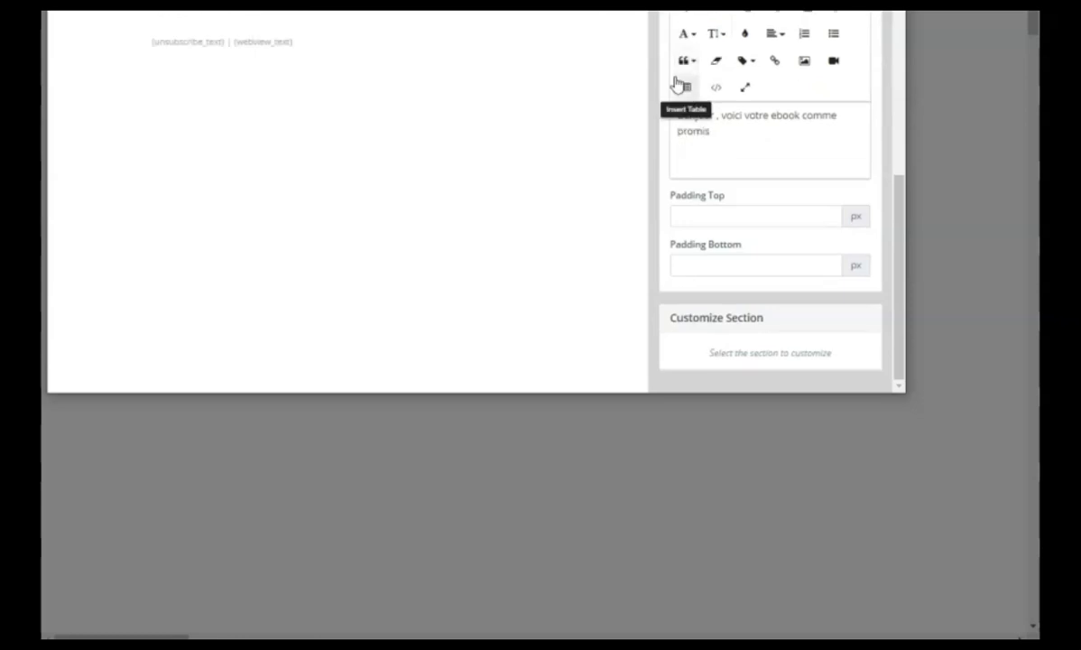
scroll(669, 36, up, 10)
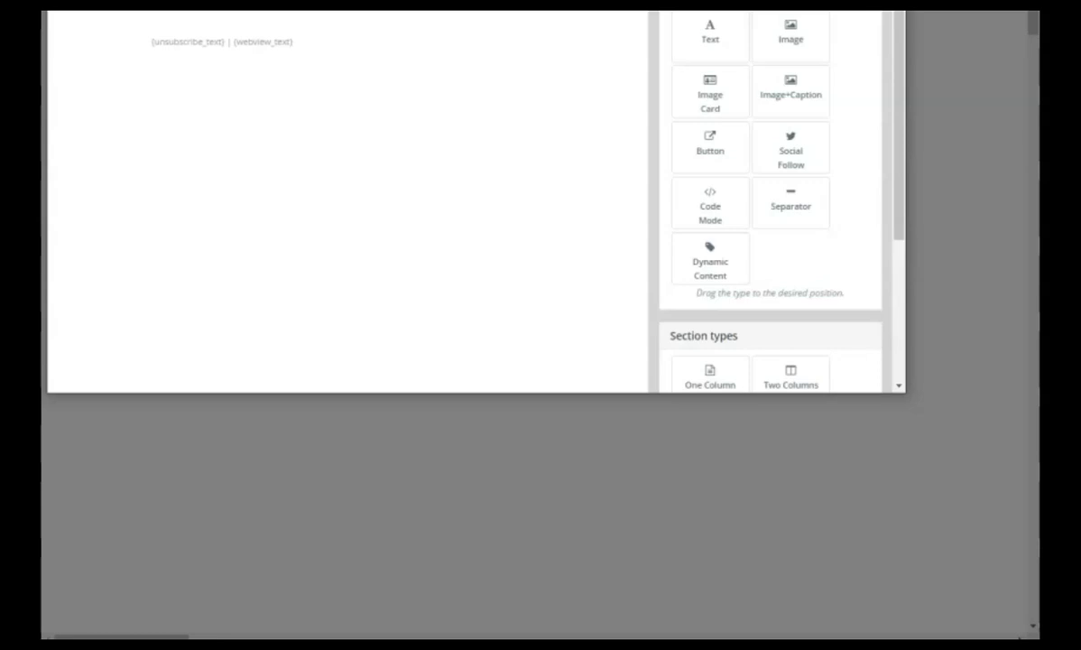
key(ctrl+w)
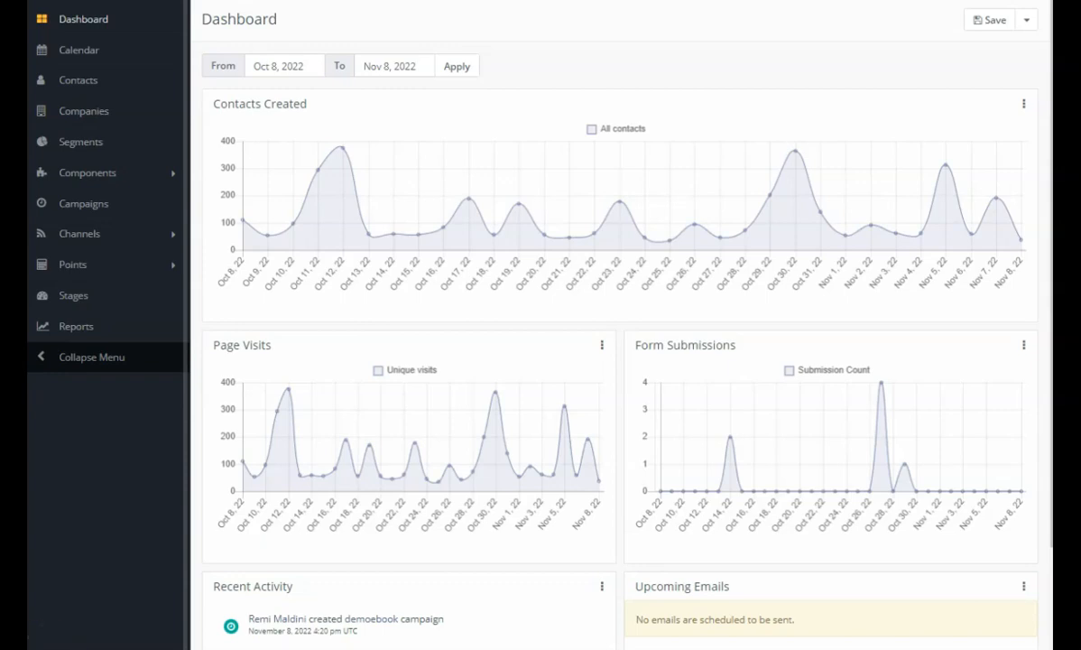
Start a new template email from the email list with envoi1 as both its subject and its internal name.
click(86, 237)
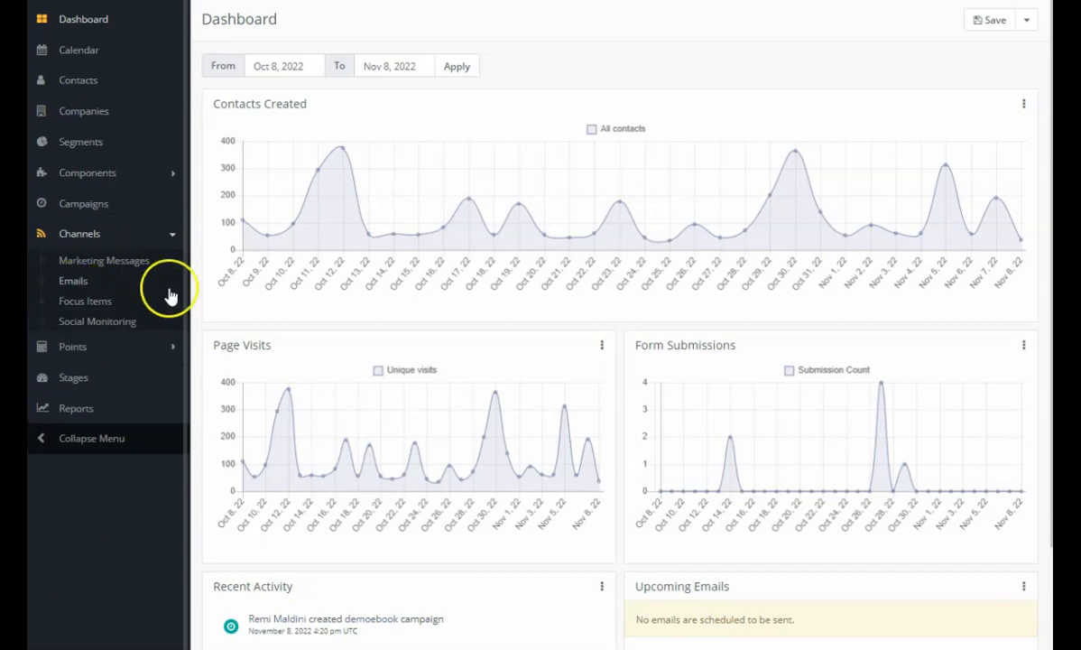
click(86, 283)
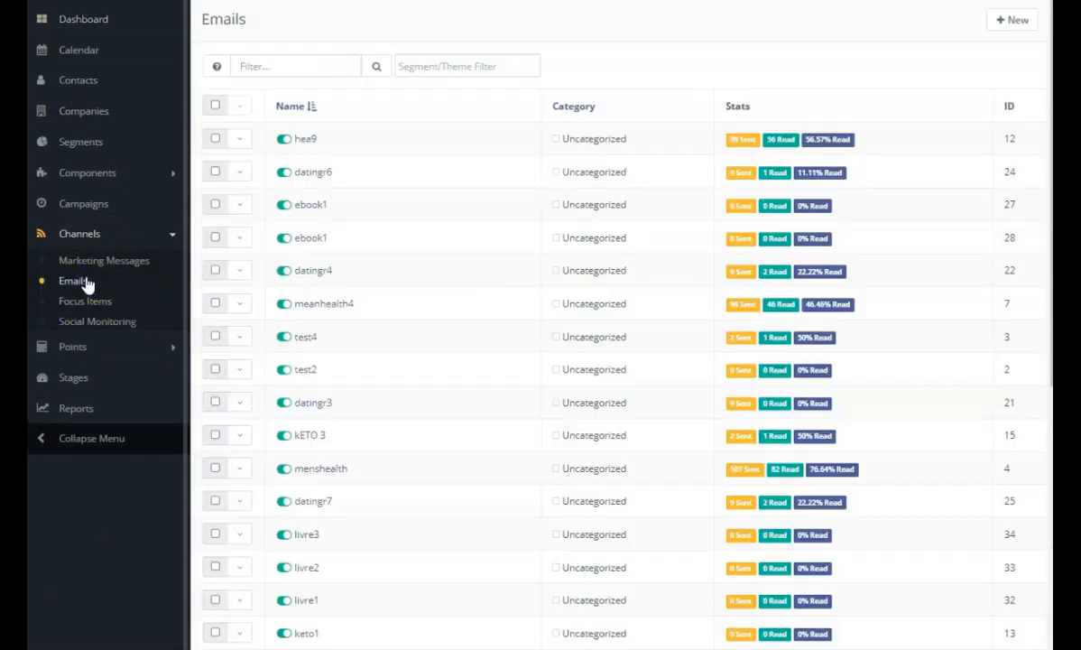
click(1011, 20)
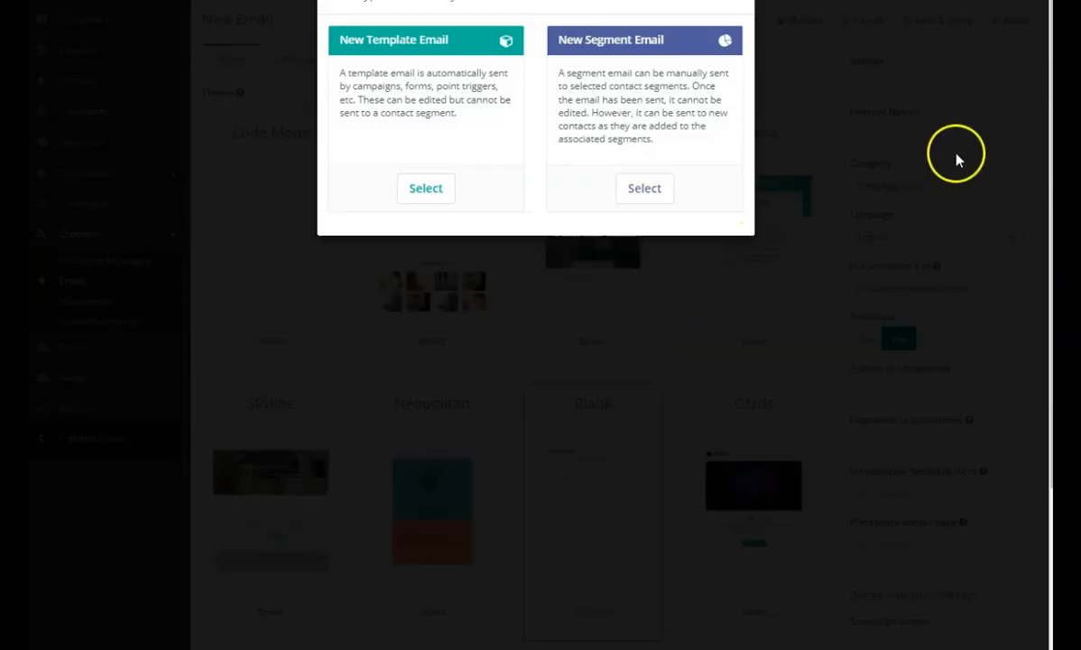
click(449, 186)
click(869, 81)
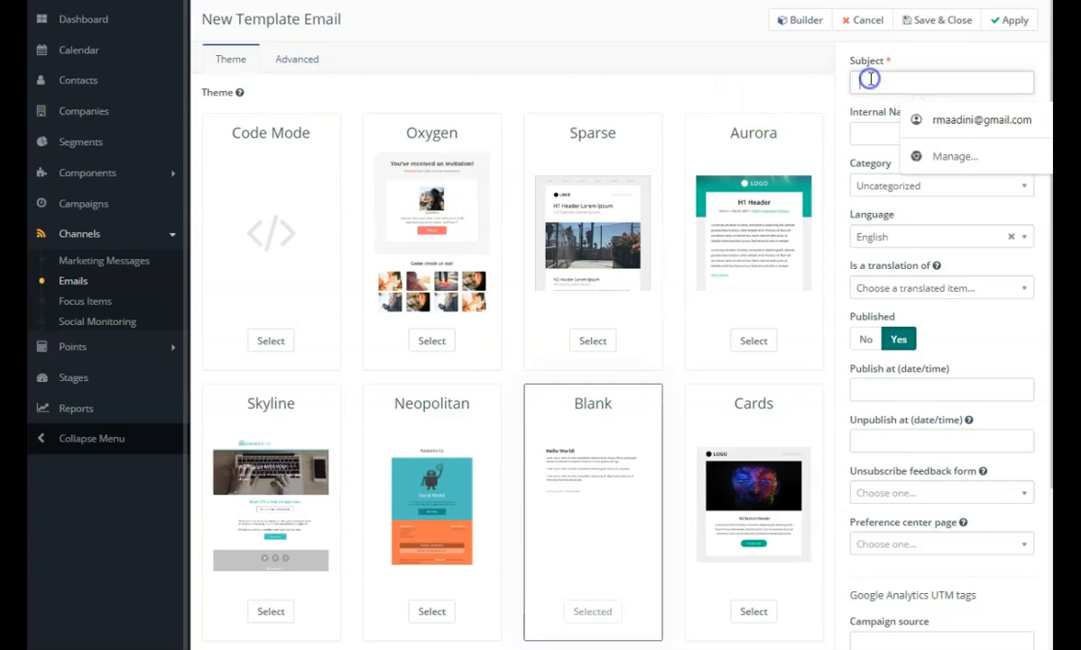
text(em)
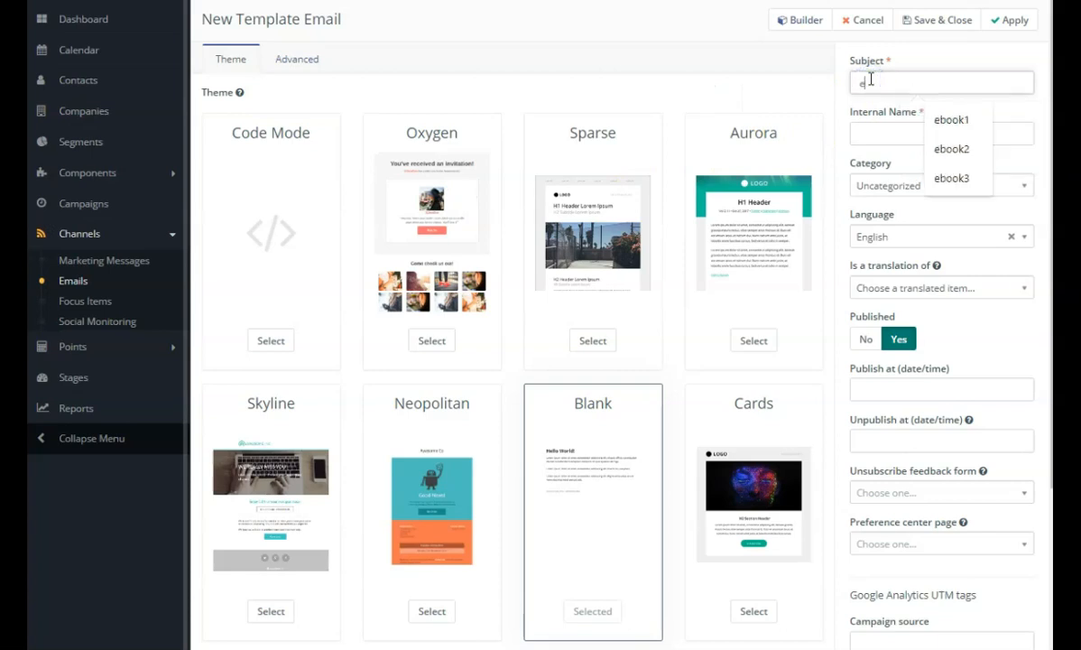
click(888, 131)
text(envoi1)
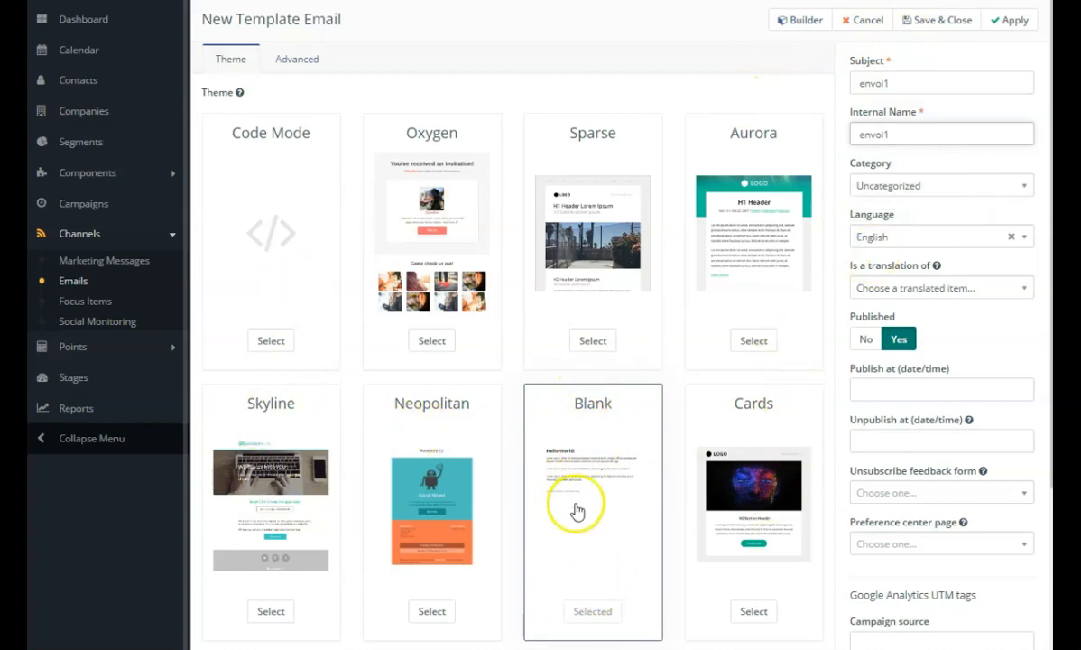
Replace the placeholder body text of the envoi1 email with envoi1 in the builder, and save and close the email.
click(803, 25)
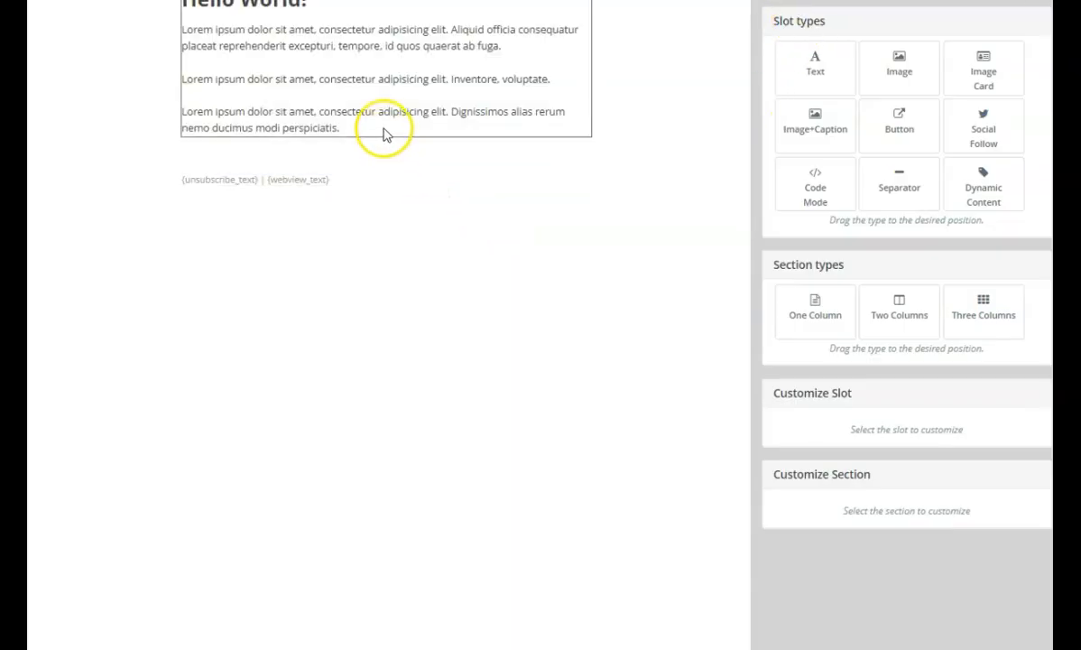
click(347, 79)
scroll(924, 454, down, 3)
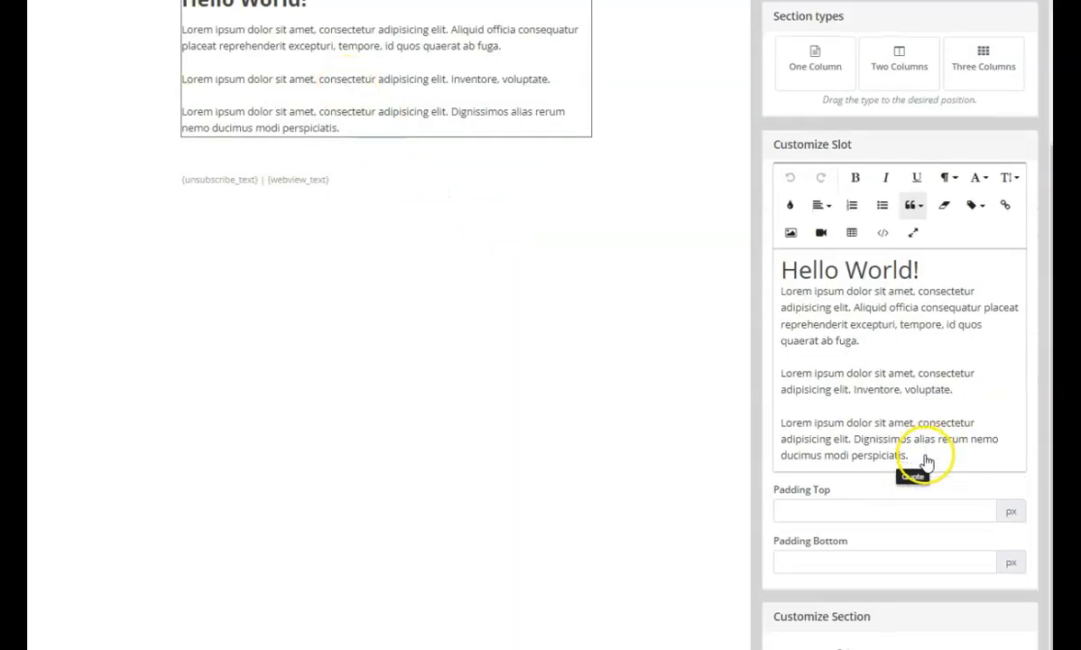
drag(939, 455, 778, 277)
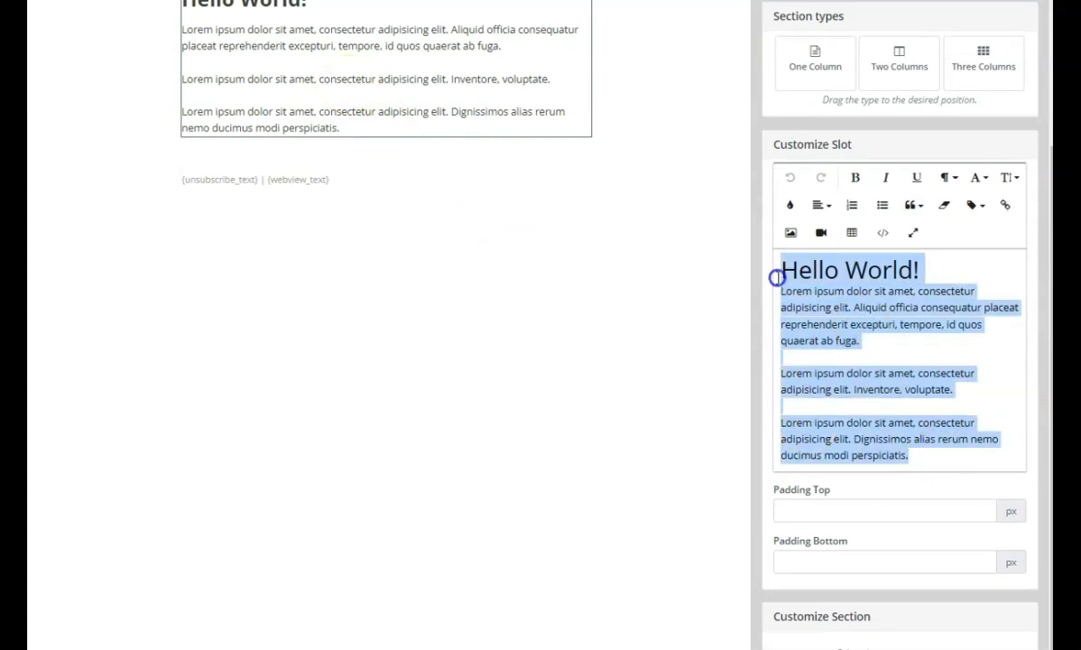
text(en)
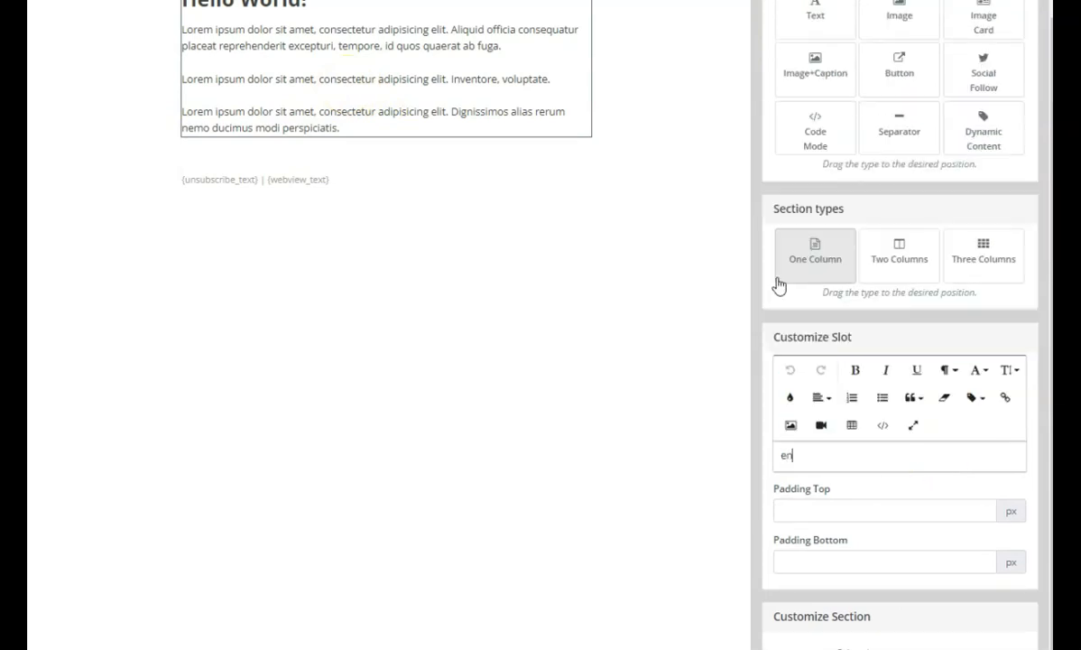
text(voi1)
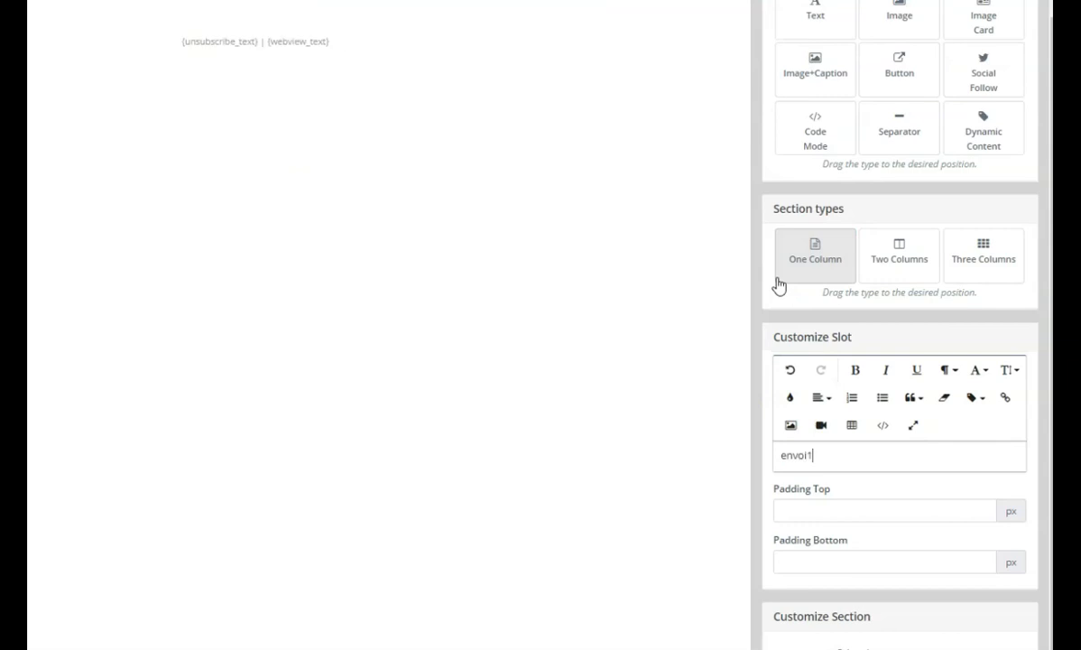
scroll(926, 350, up, 1)
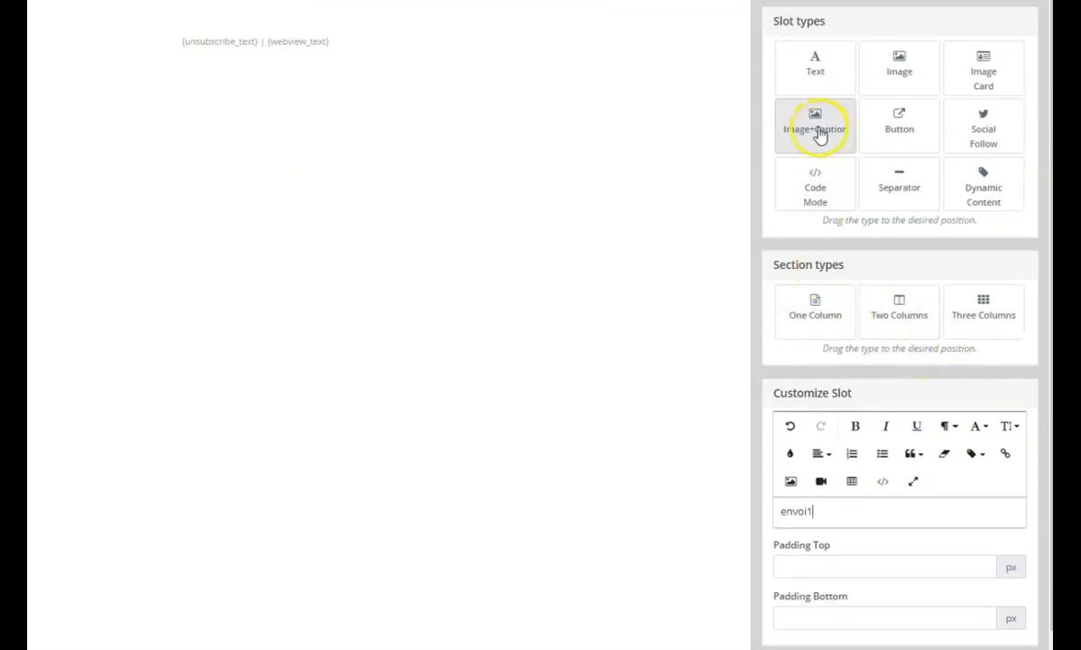
scroll(839, 397, down, 1)
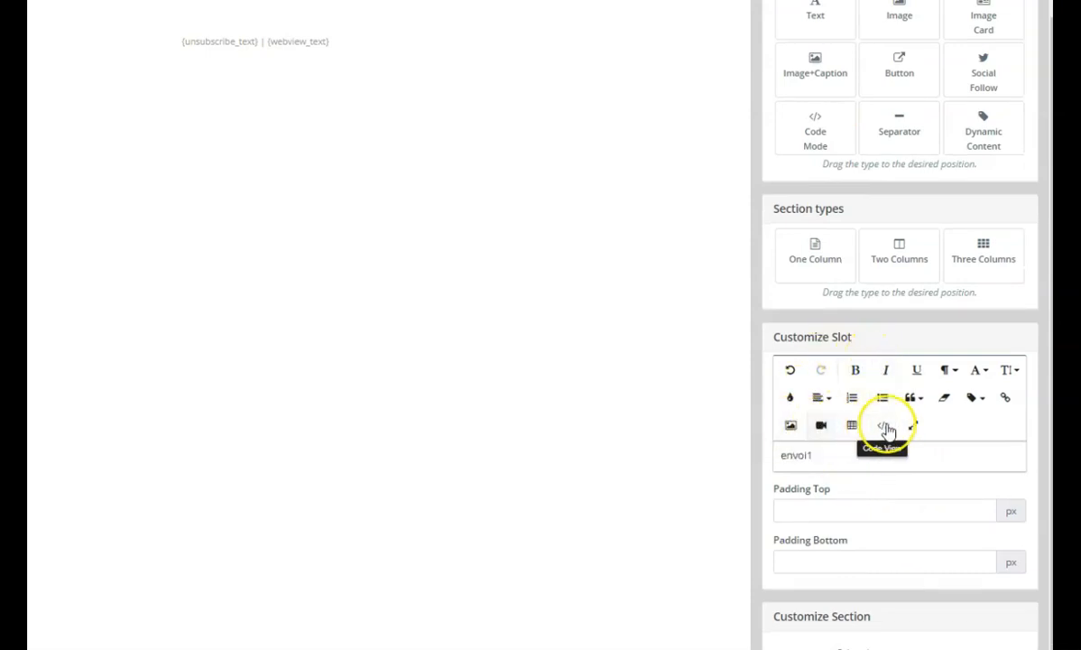
scroll(905, 454, up, 1)
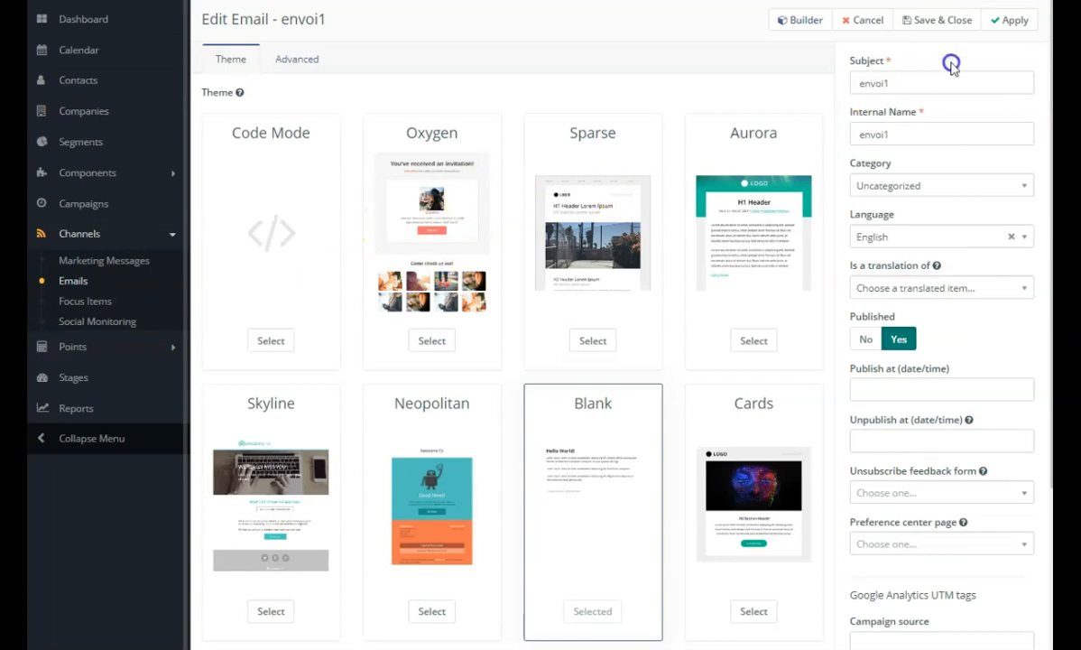
click(938, 19)
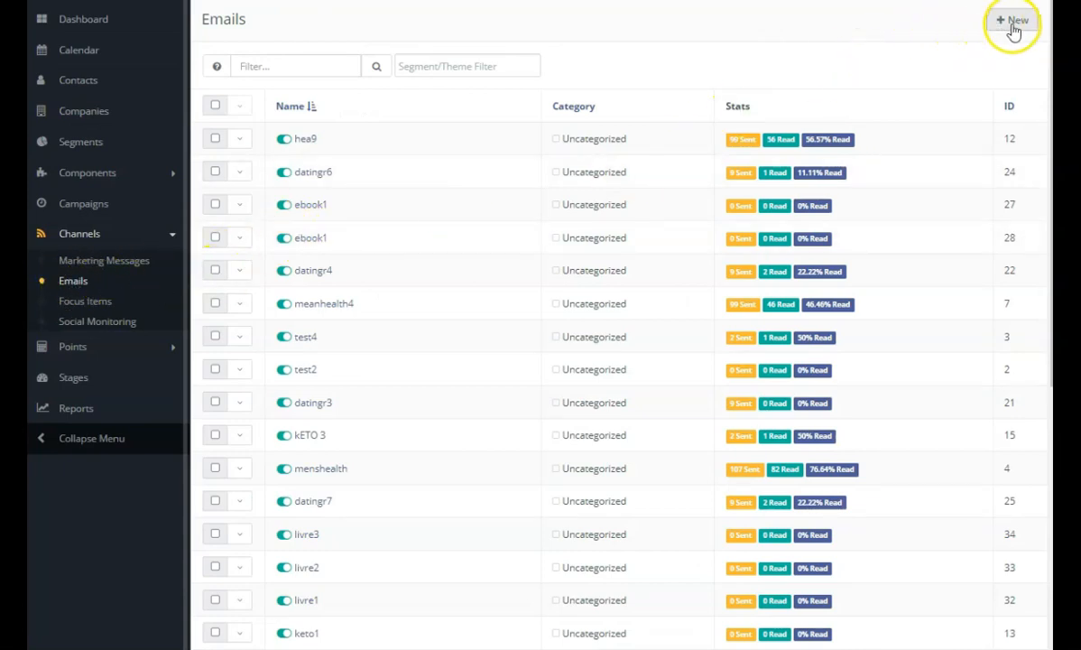
Start another template email with envoi2 as its subject and internal name, and open it in the builder.
click(1011, 27)
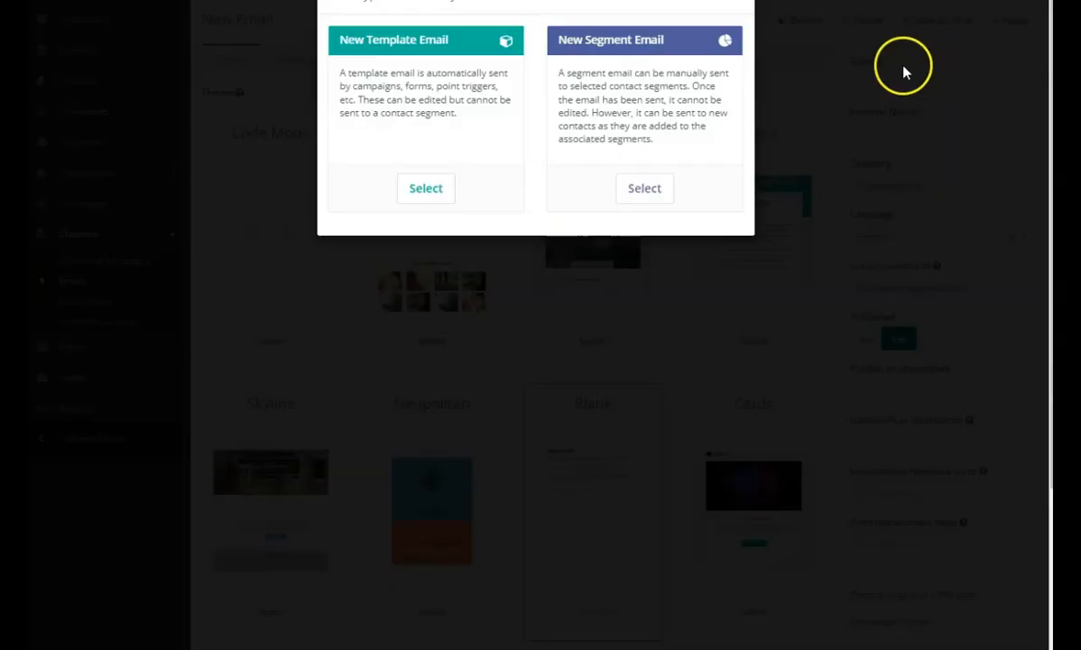
click(428, 189)
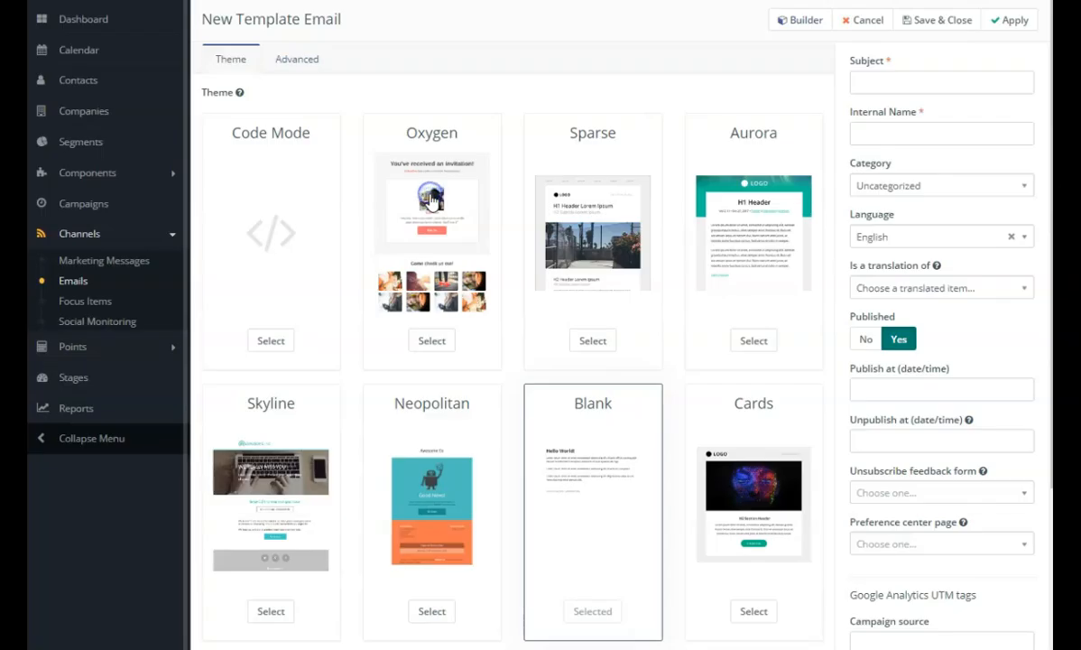
click(905, 79)
text(e)
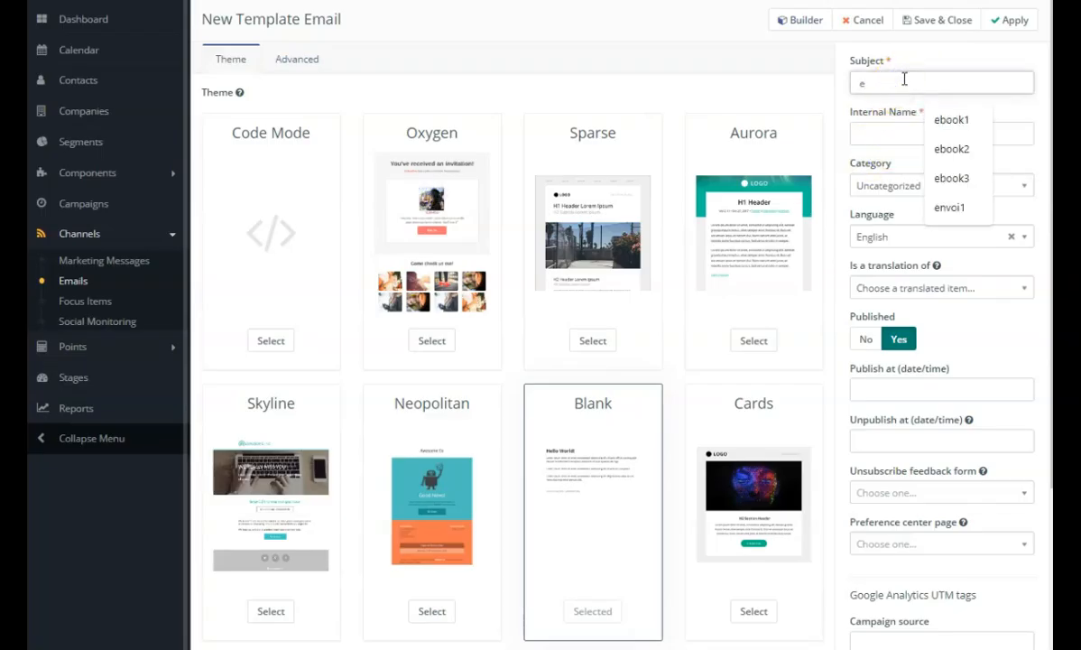
text(nvoi2)
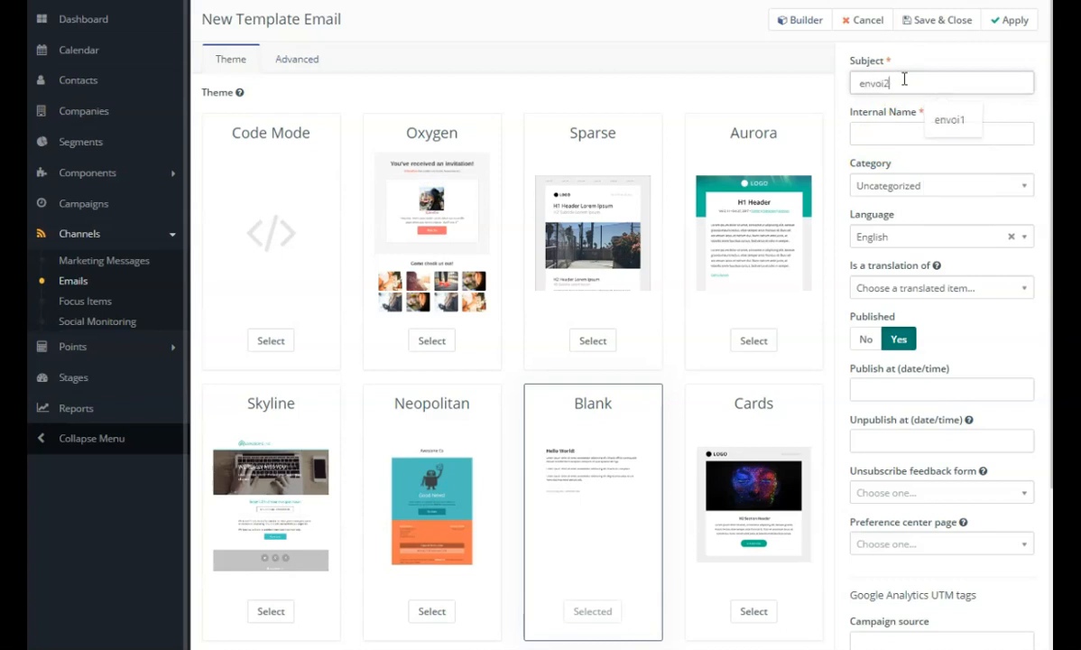
click(881, 126)
text(envoi2)
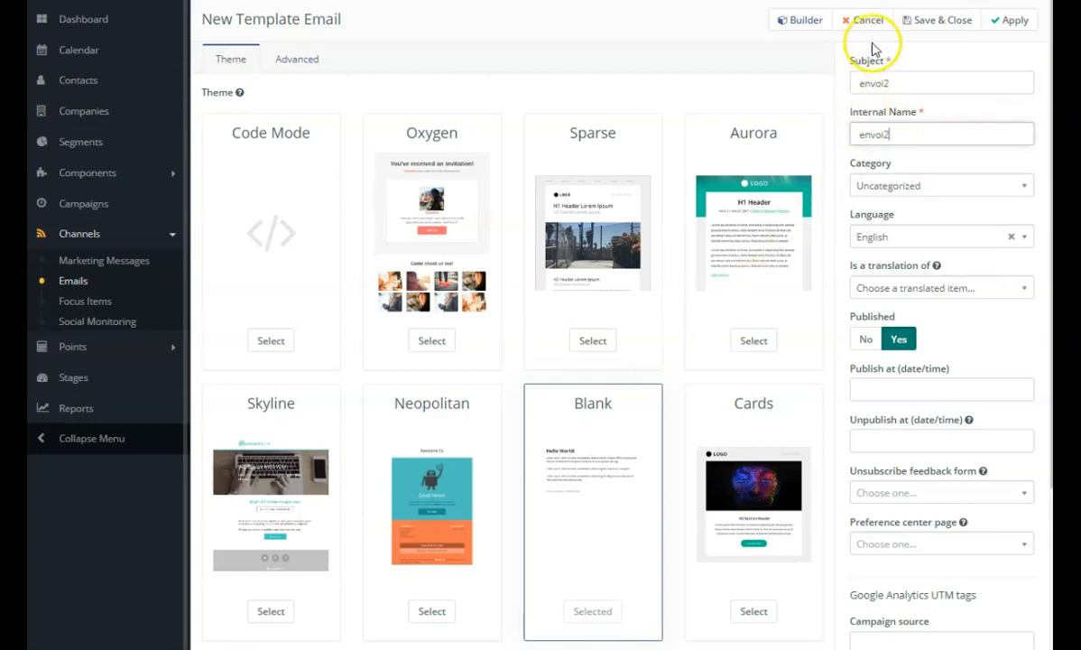
click(801, 20)
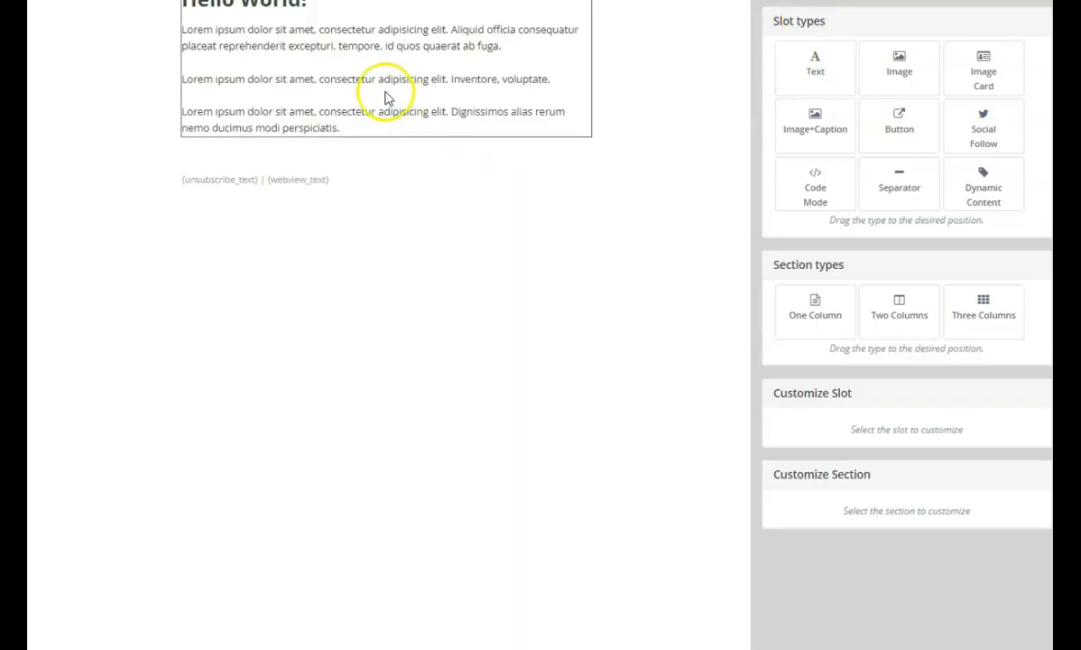
Replace the placeholder body text of the envoi2 email with envoi2 in the builder, and save and close the email.
click(385, 98)
scroll(852, 429, down, 3)
drag(910, 462, 767, 282)
text(envoi2)
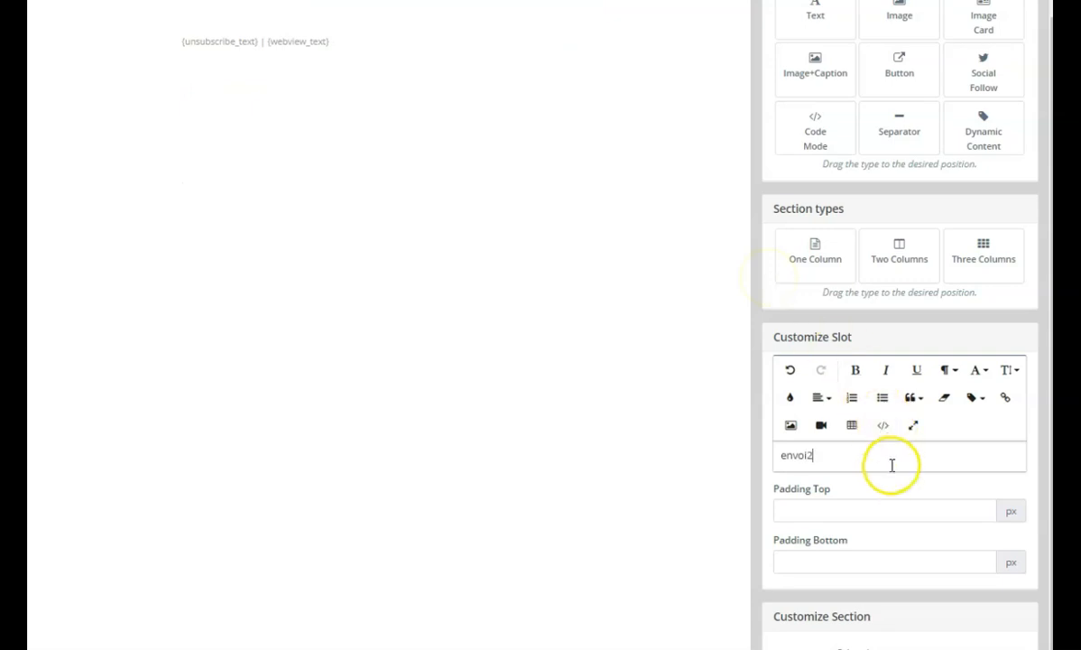
scroll(887, 456, up, 1)
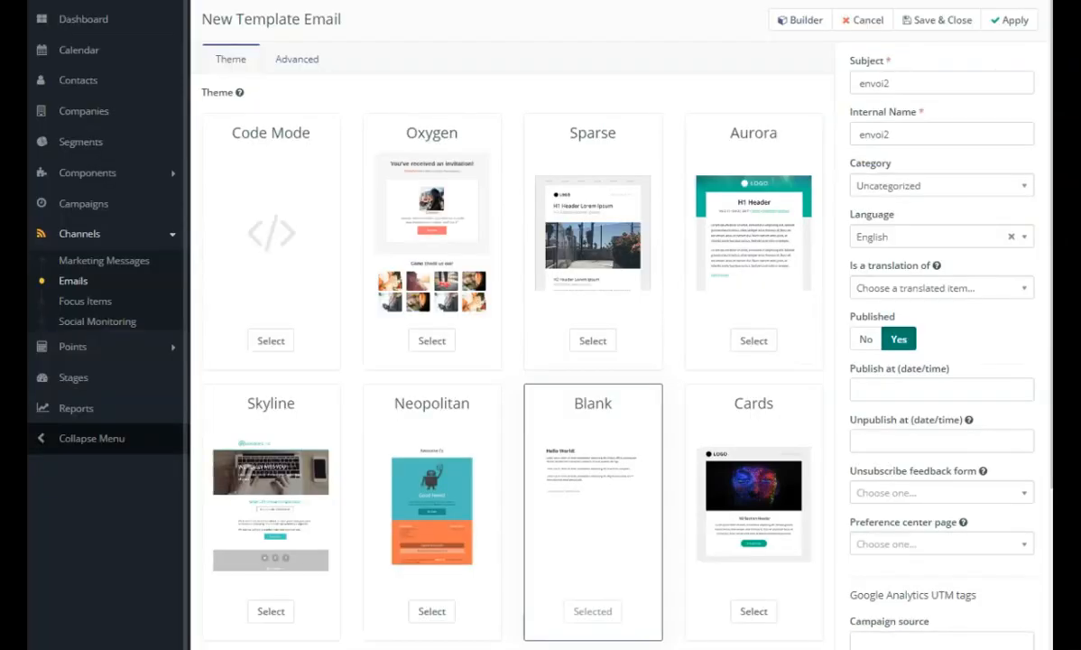
click(914, 20)
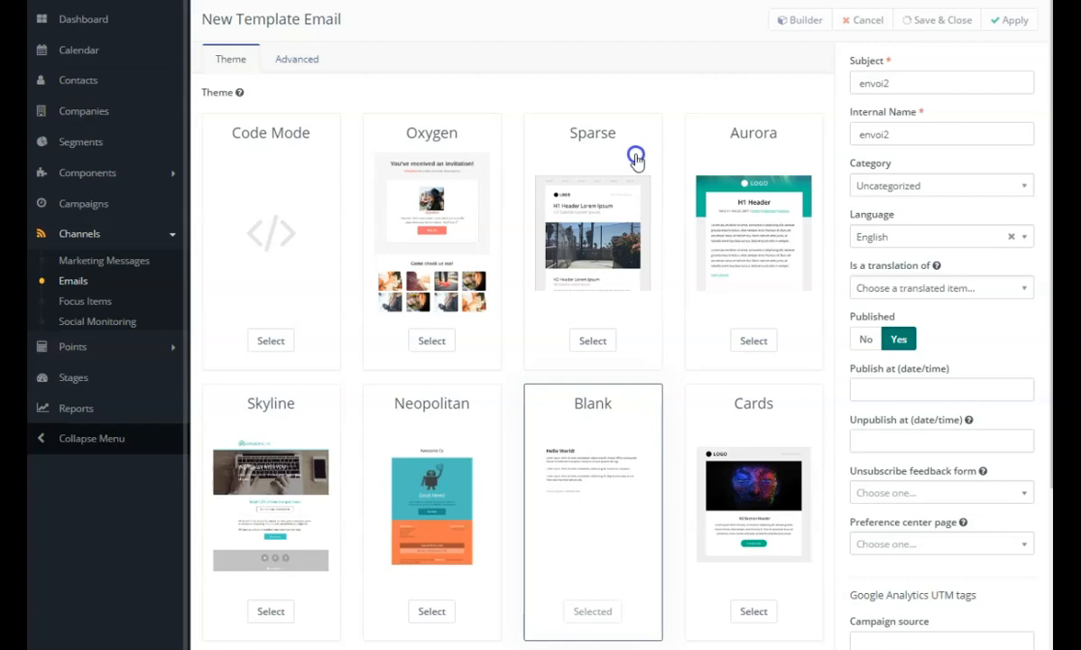
click(992, 24)
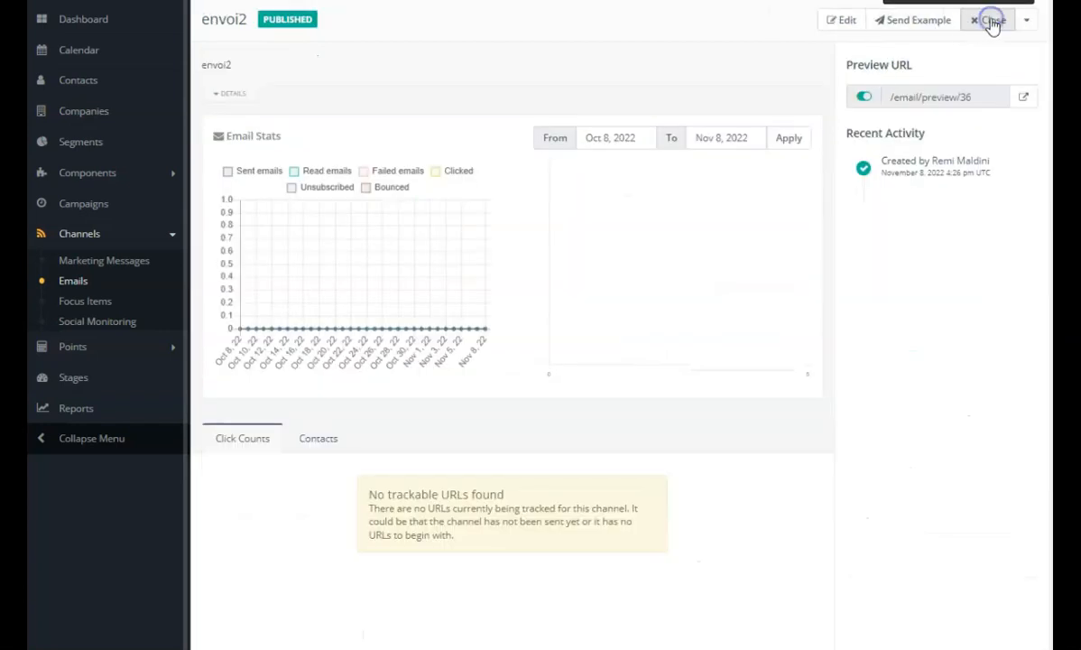
Start another template email with envoi3 as its subject and internal name, and open it in the builder.
click(1017, 20)
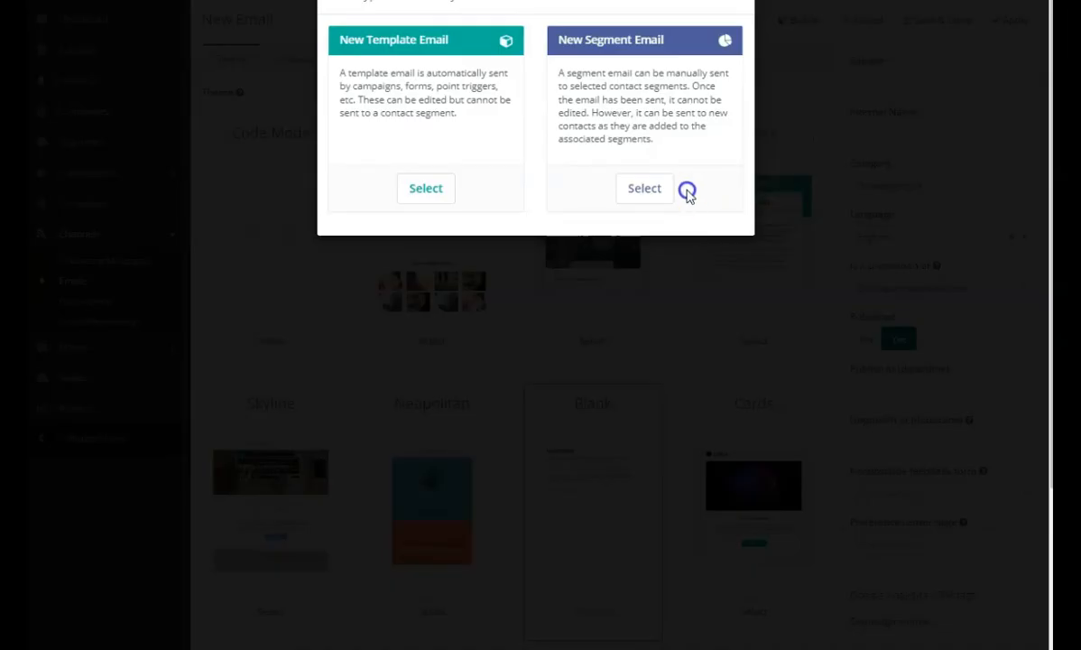
click(432, 190)
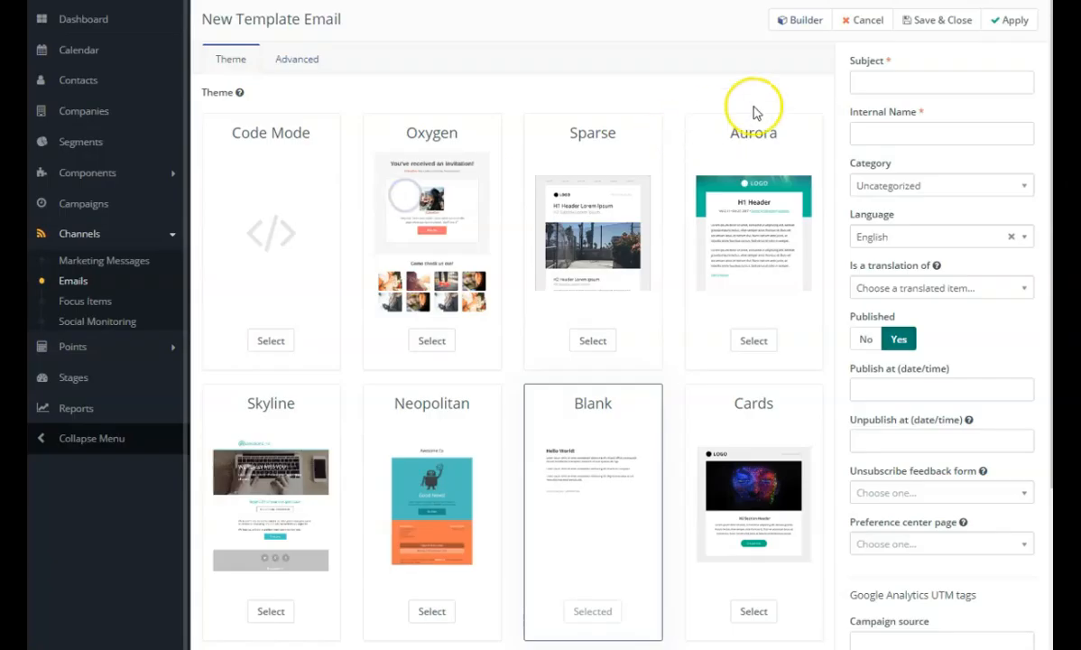
click(887, 80)
text(envoi3)
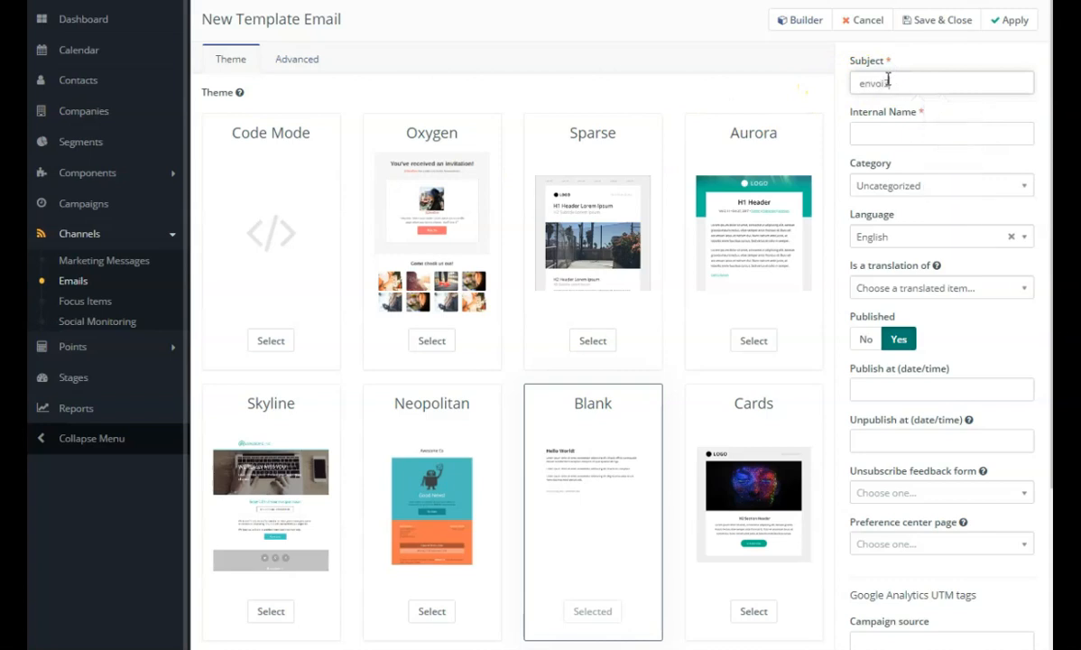
click(891, 128)
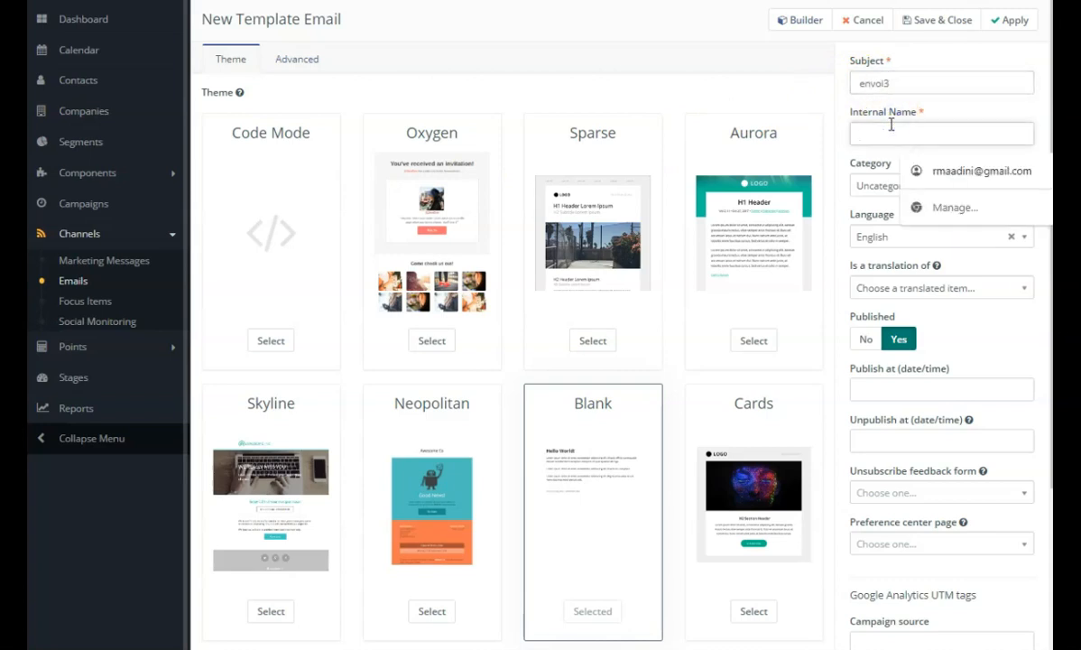
text(envoi3)
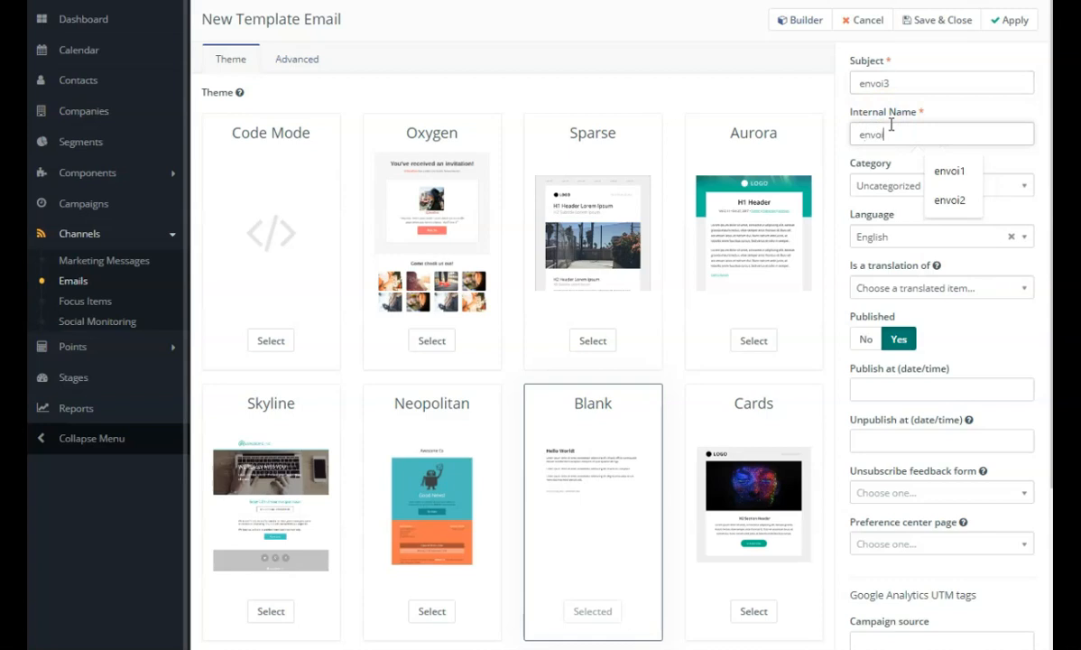
click(798, 20)
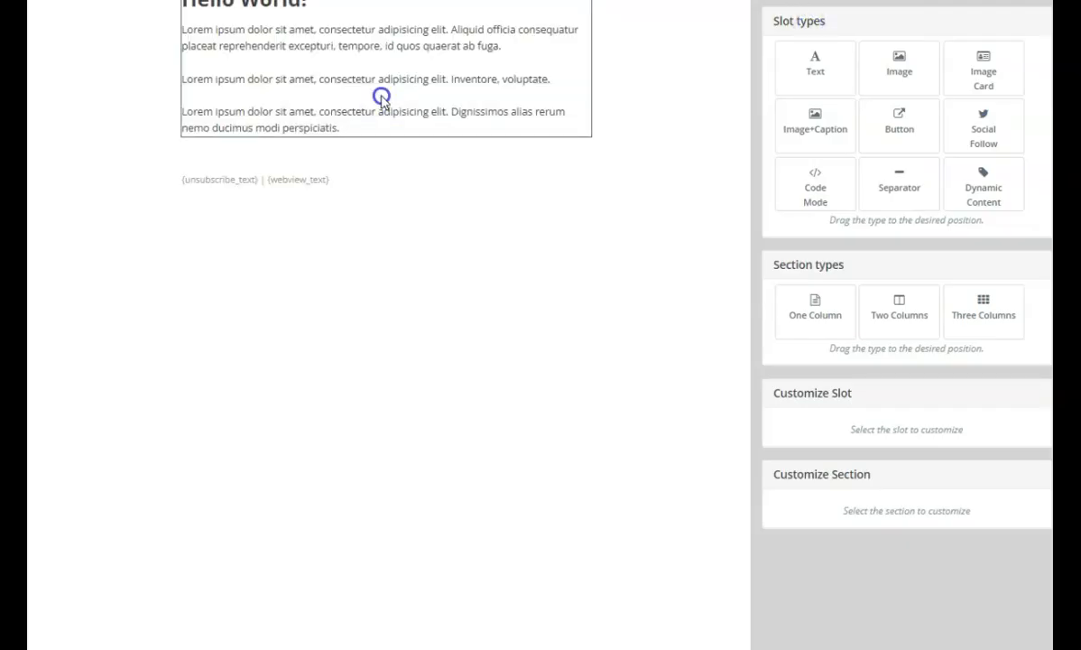
Replace the placeholder body text of the envoi3 email with envoi3, and save and close the email.
click(381, 97)
scroll(799, 529, down, 3)
drag(902, 447, 756, 276)
text(e)
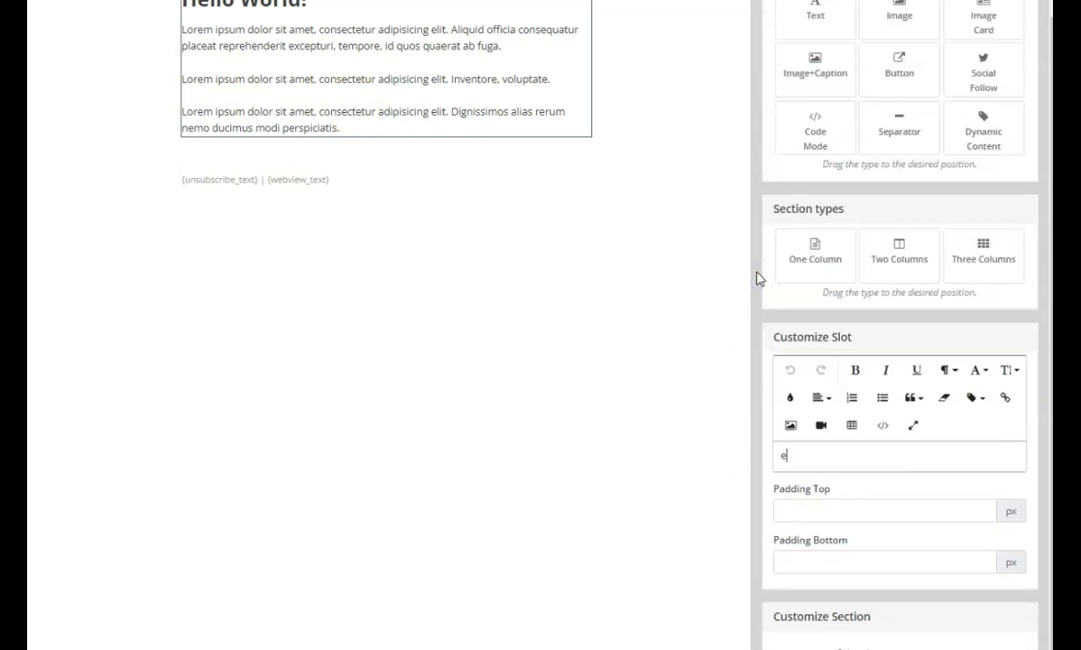
text(nvoi3)
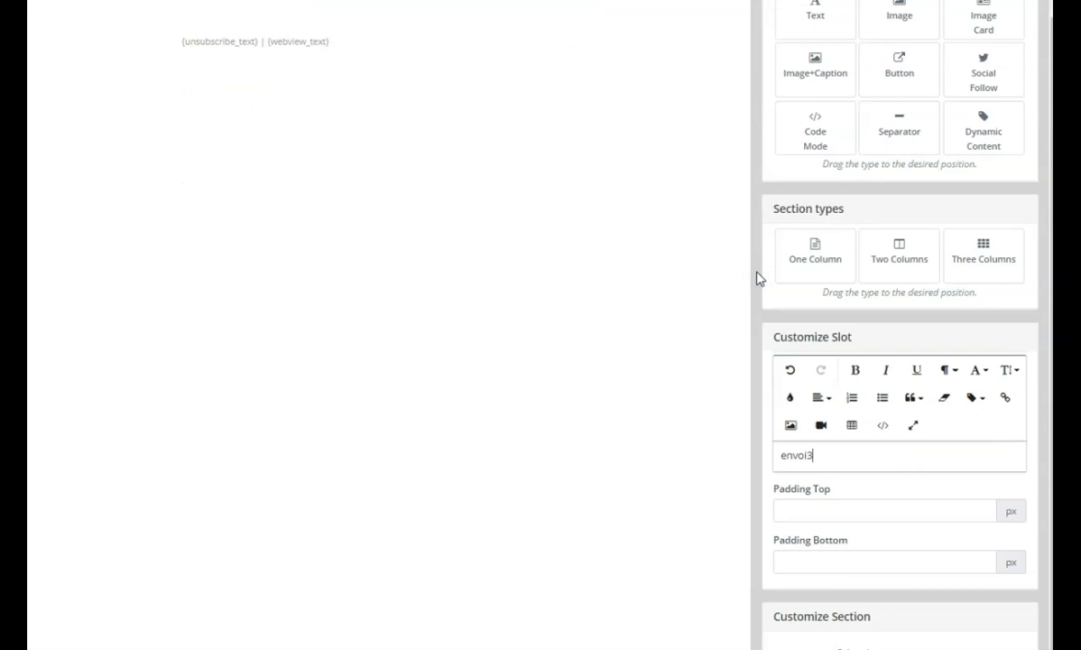
scroll(870, 374, up, 1)
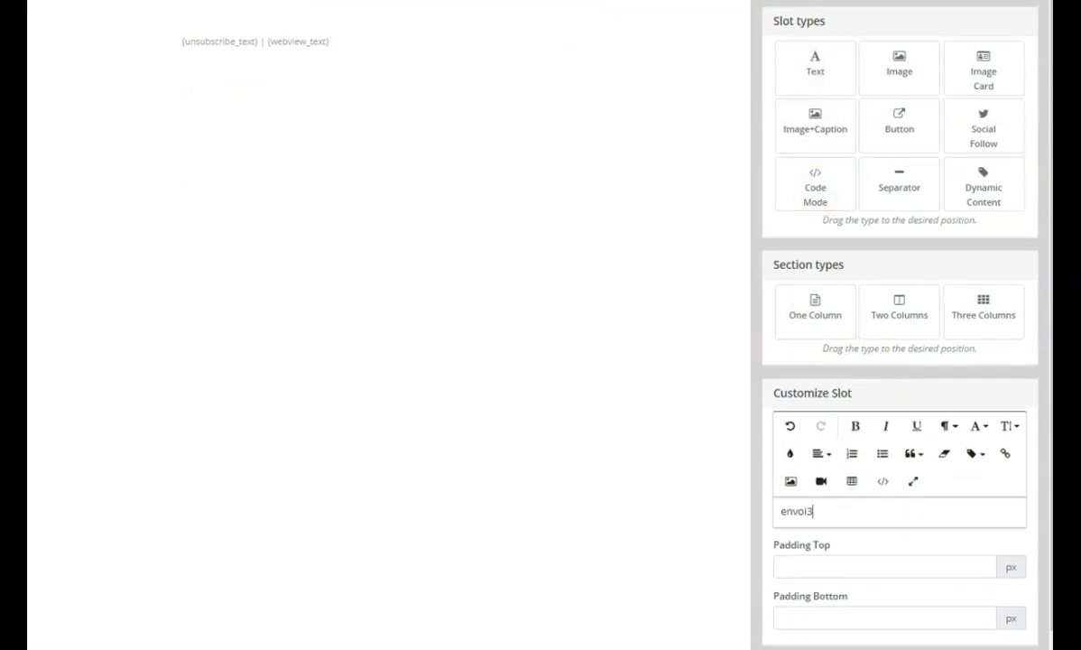
click(948, 2)
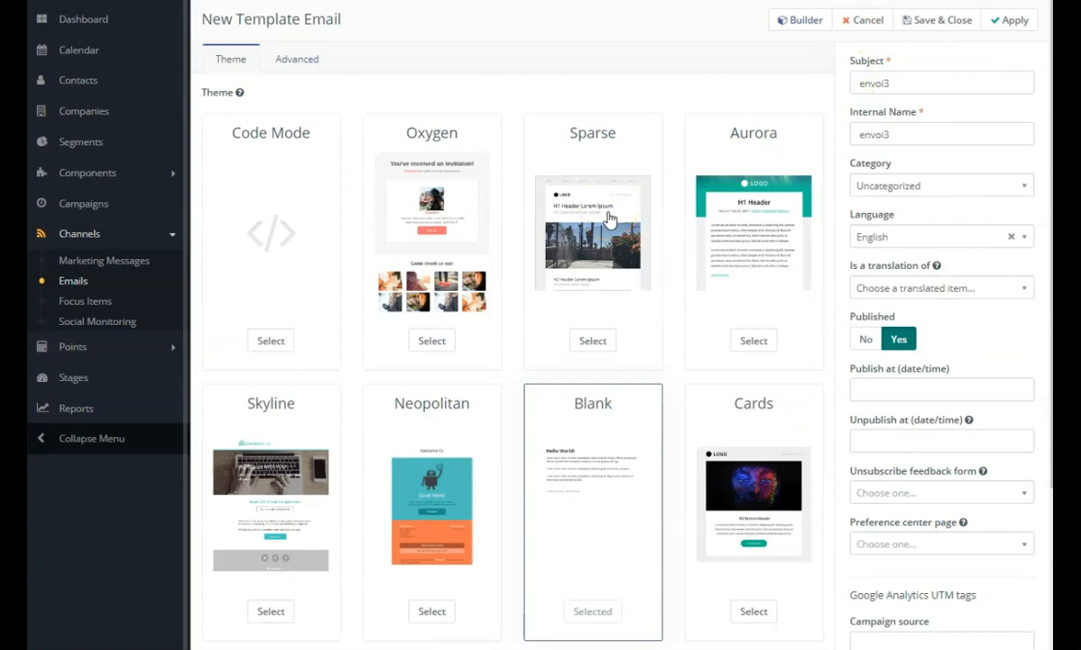
click(939, 20)
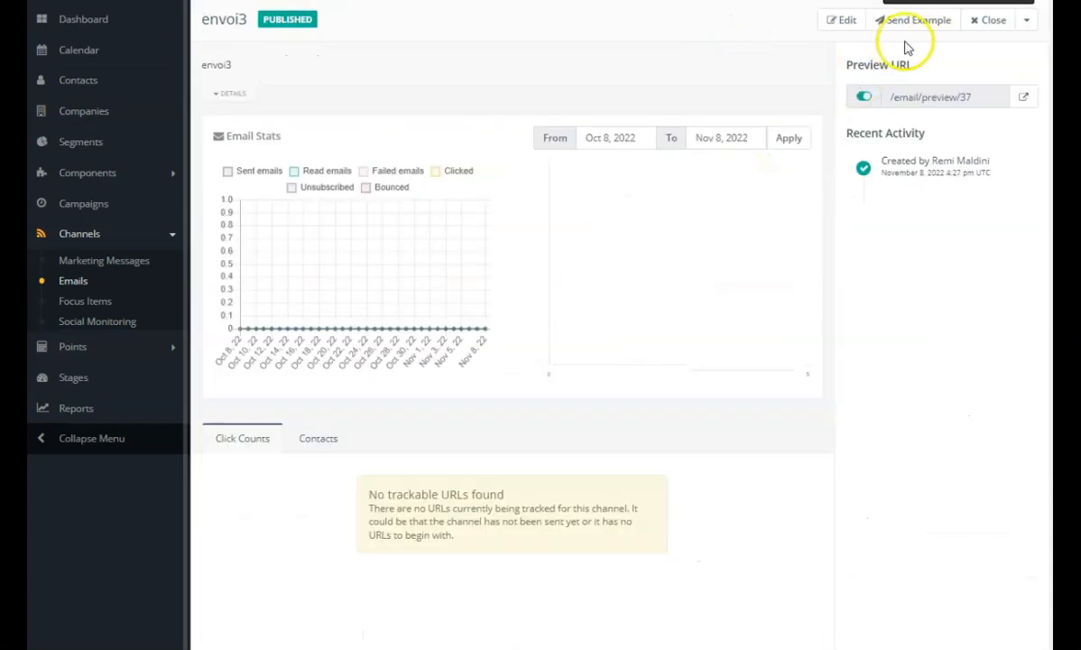
click(990, 21)
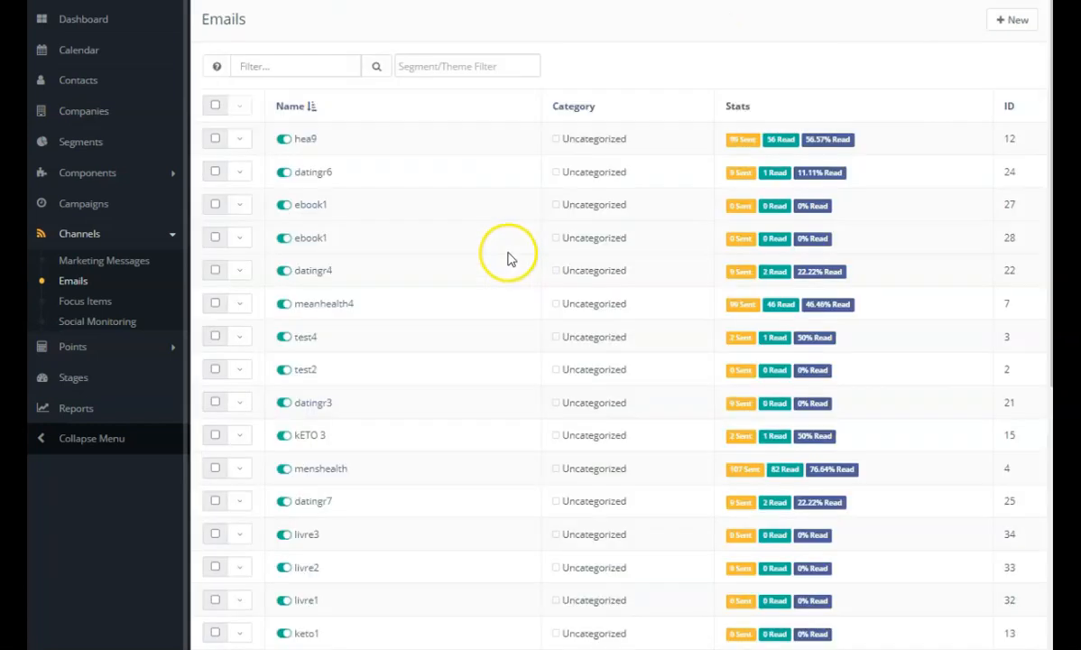
Publish the demoebook campaign from the campaign list.
click(79, 206)
click(72, 211)
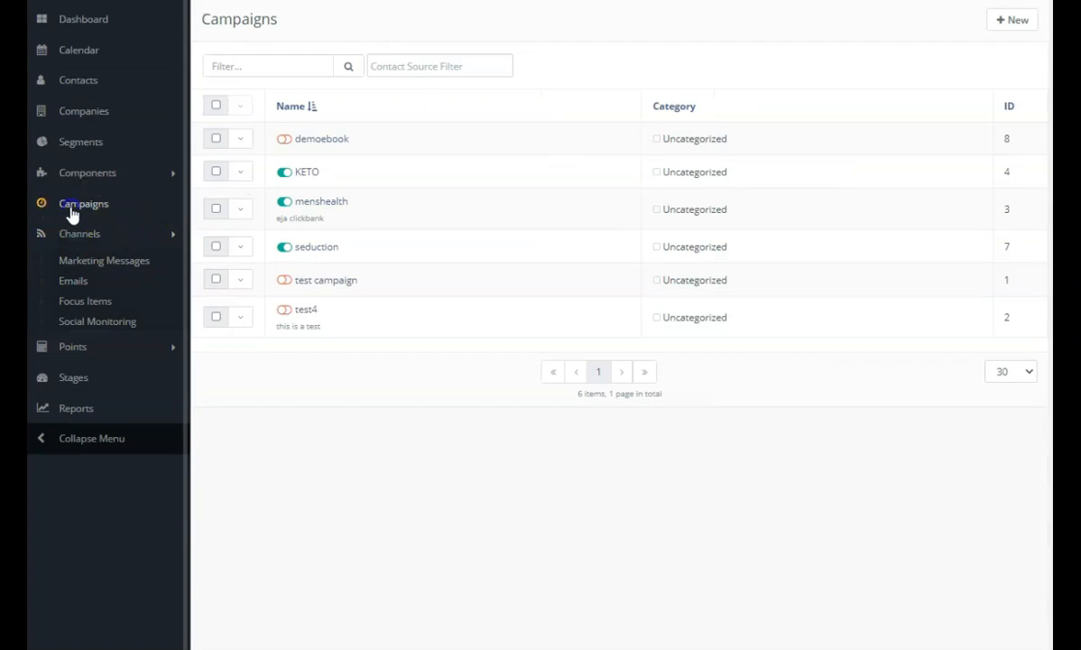
click(287, 144)
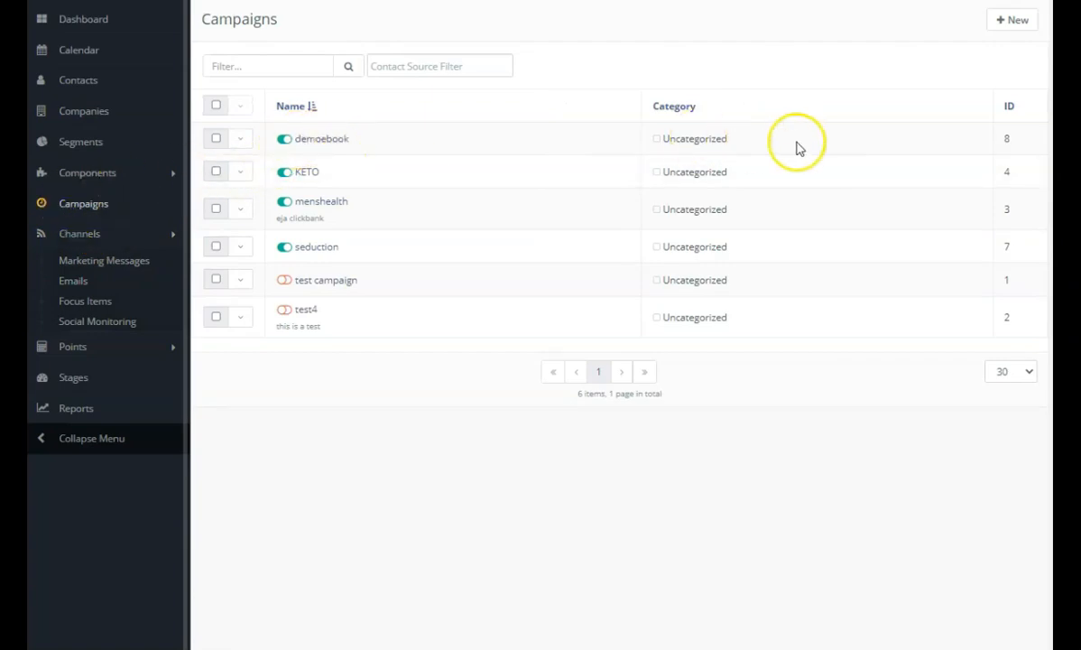
Open the demoebook campaign for editing and launch its campaign builder.
click(313, 141)
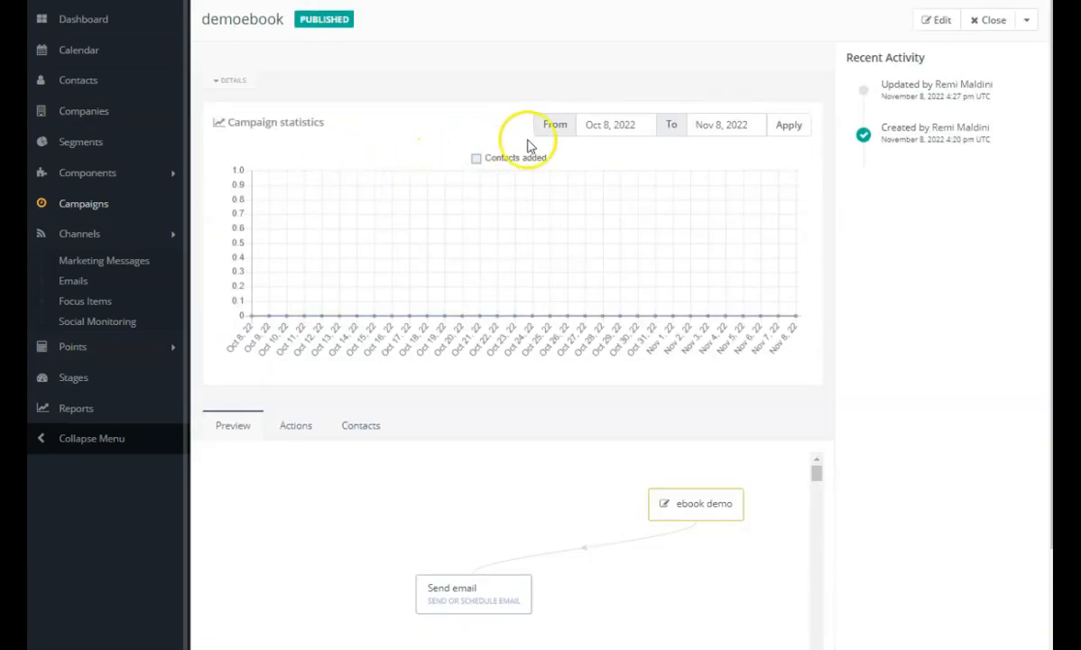
click(927, 28)
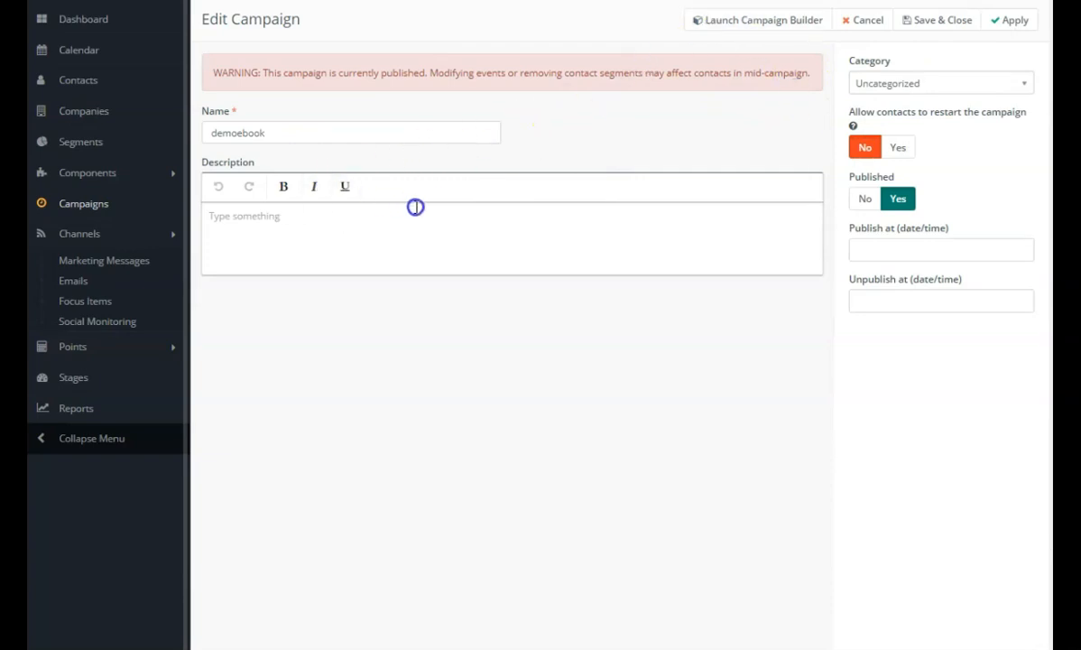
click(746, 19)
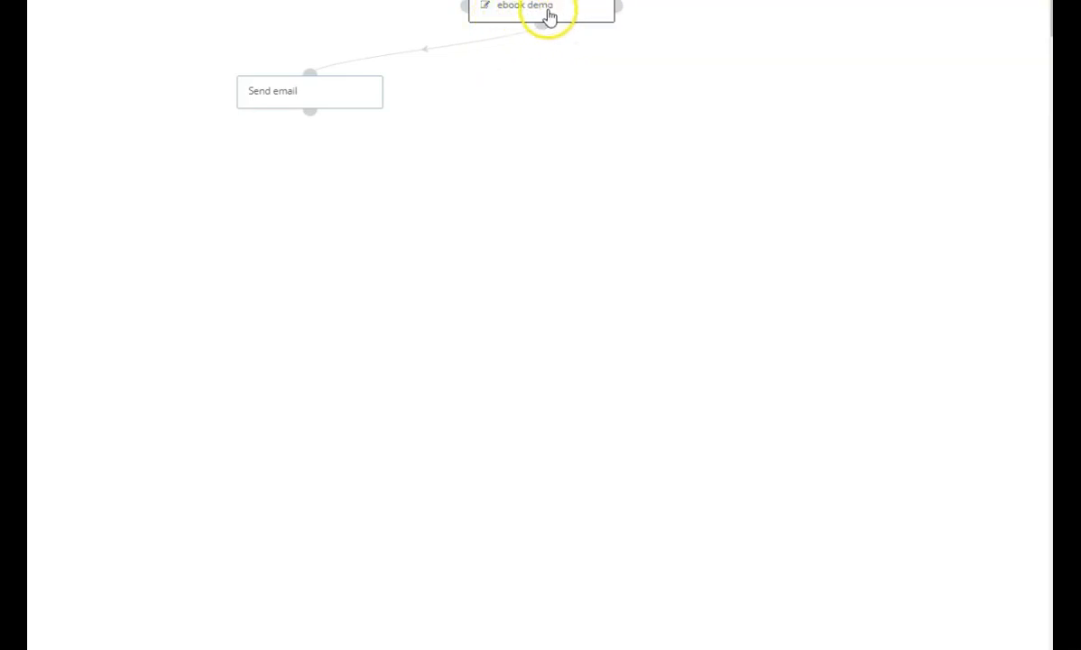
Add an immediate Modify contact's segments action under the ebook demo form that adds contacts to the demo segment, and place it opposite the Send email action.
mouse_move(343, 102)
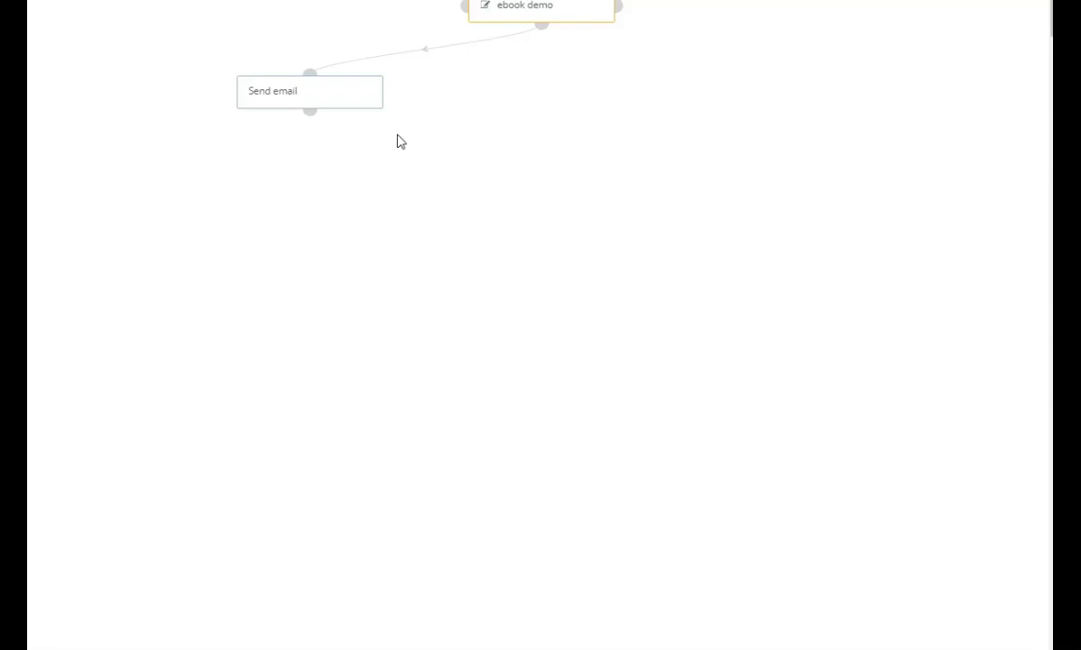
click(541, 26)
click(541, 204)
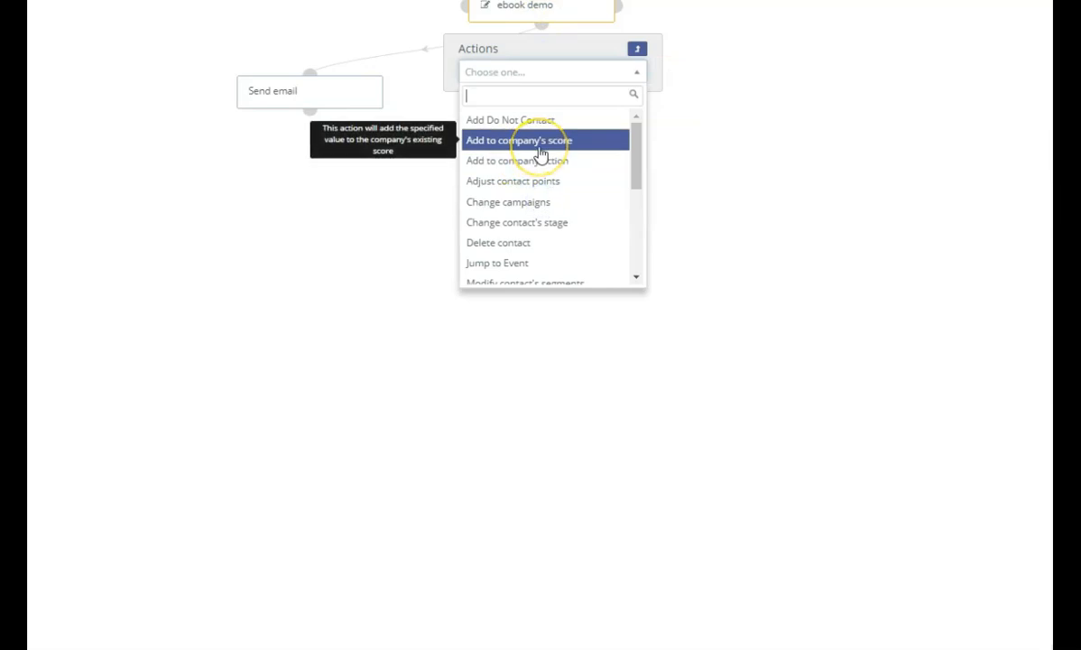
text(mod)
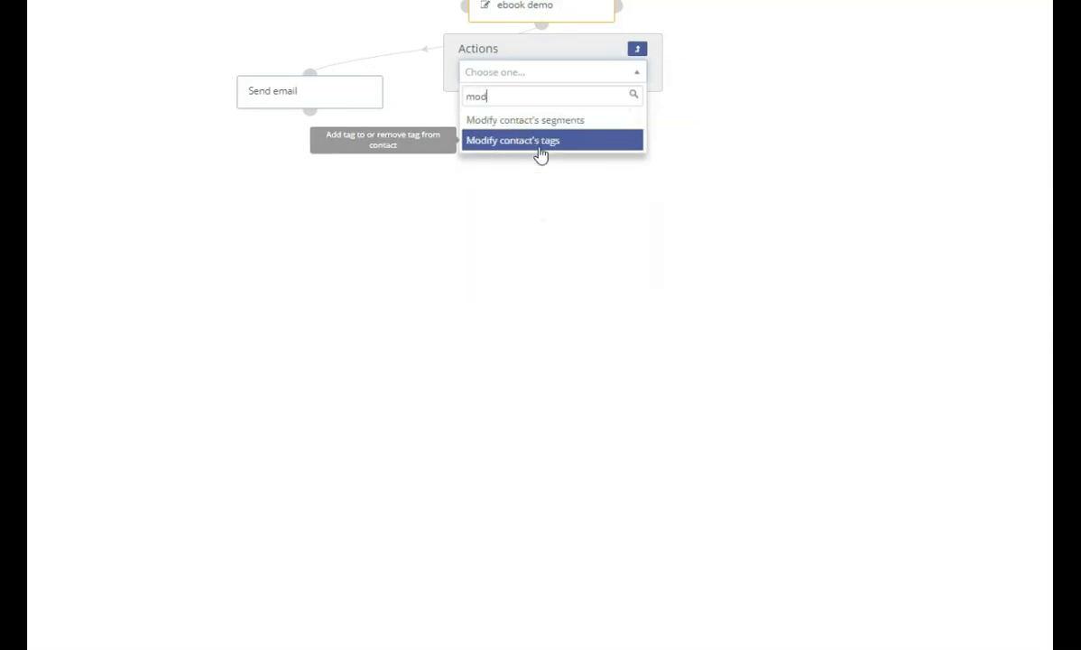
click(538, 122)
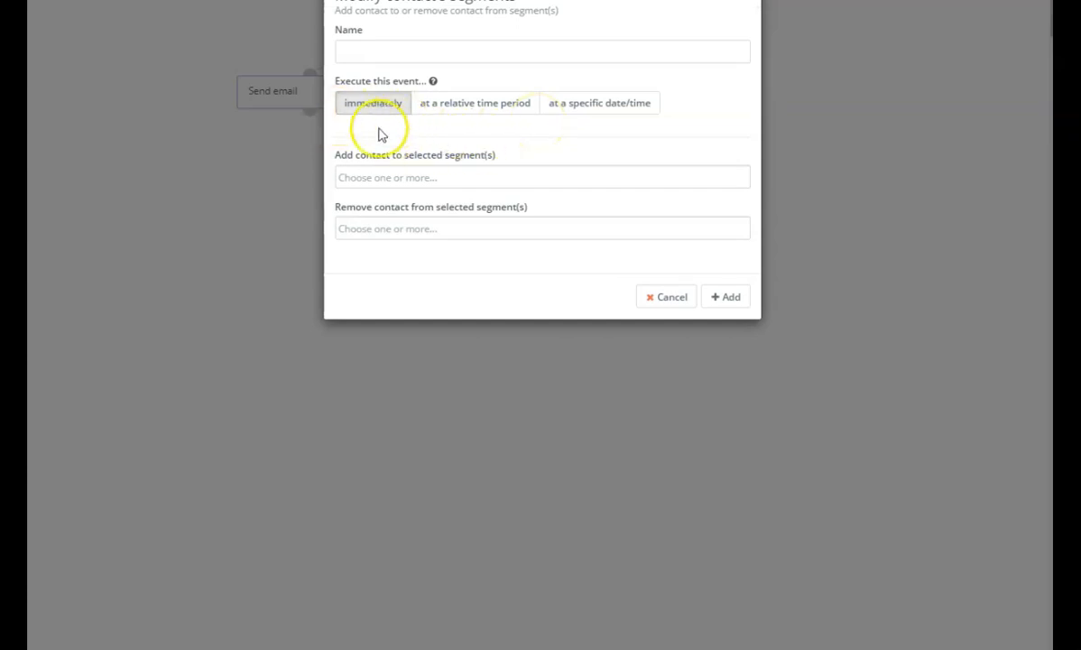
click(406, 176)
click(372, 202)
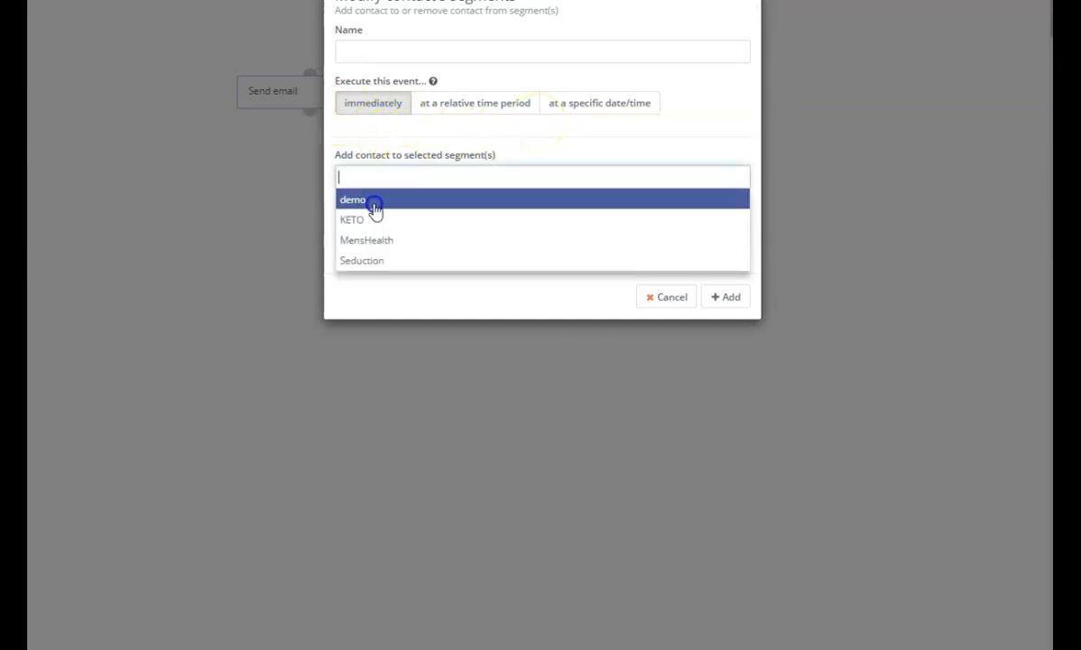
click(727, 301)
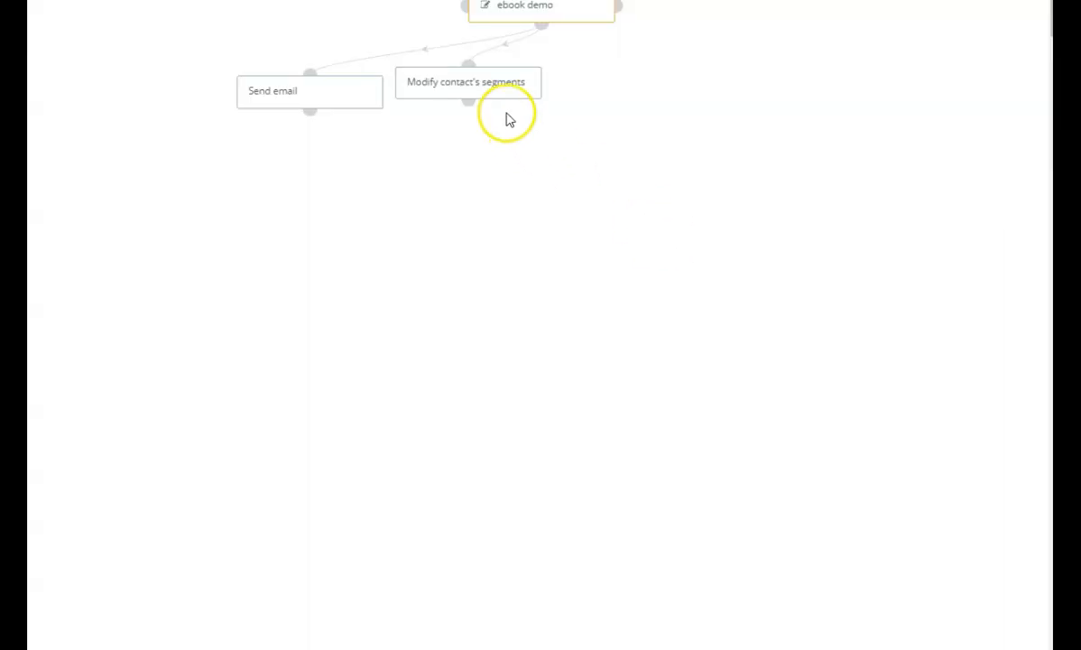
drag(458, 92, 648, 102)
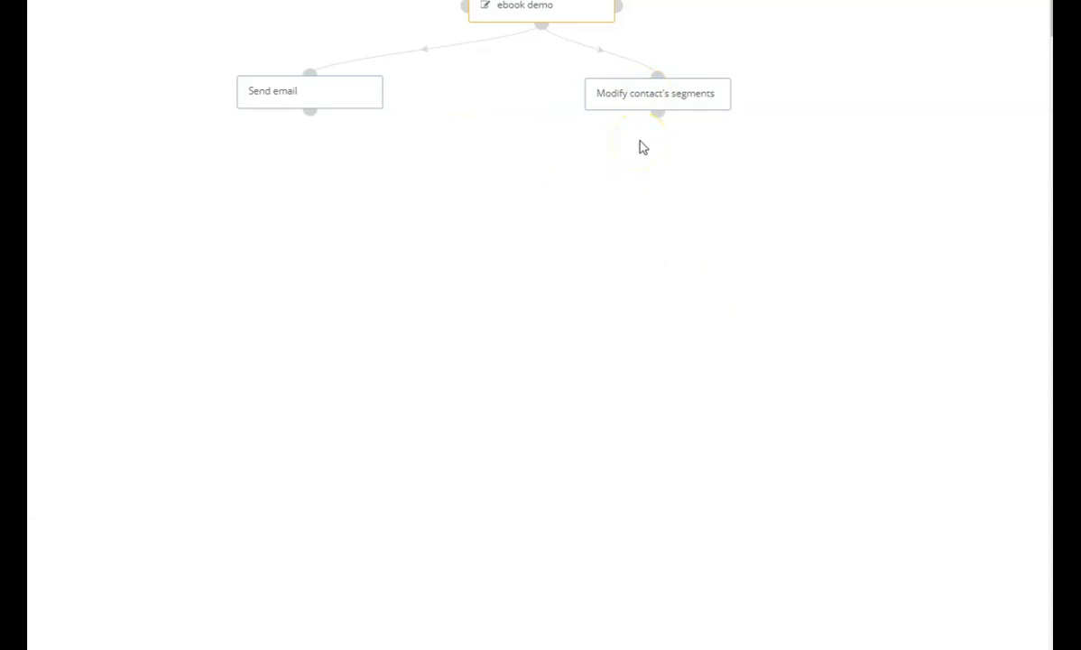
drag(642, 99, 681, 120)
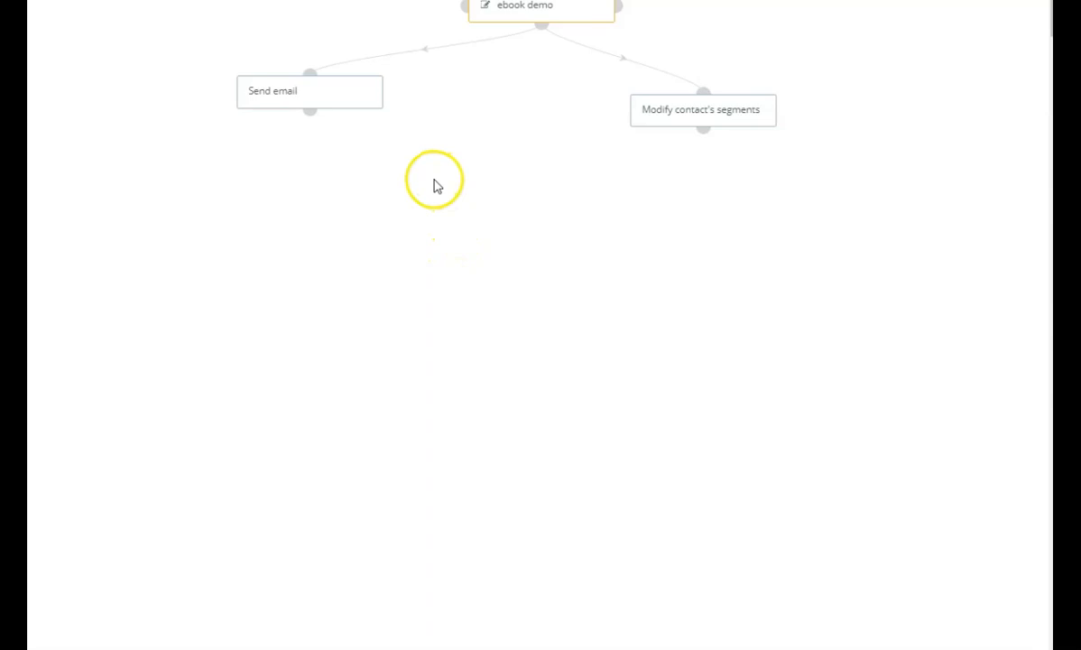
Add a Send email action under the ebook demo form that sends envoi1 after 1 day, and place it below the immediate Send email action.
click(542, 27)
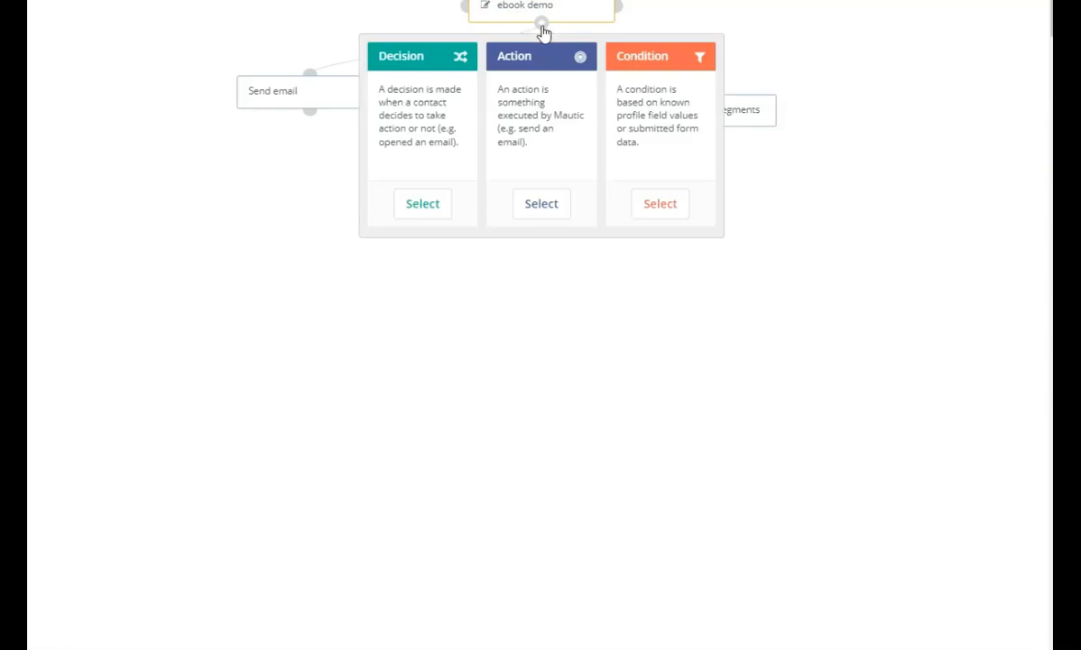
click(541, 202)
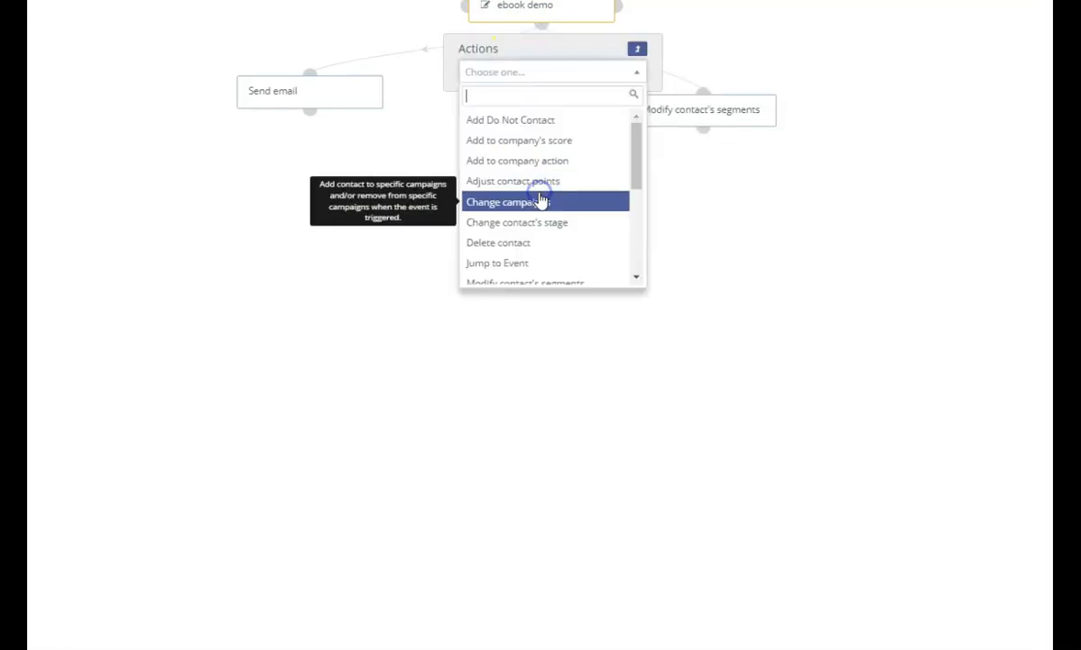
scroll(544, 167, down, 2)
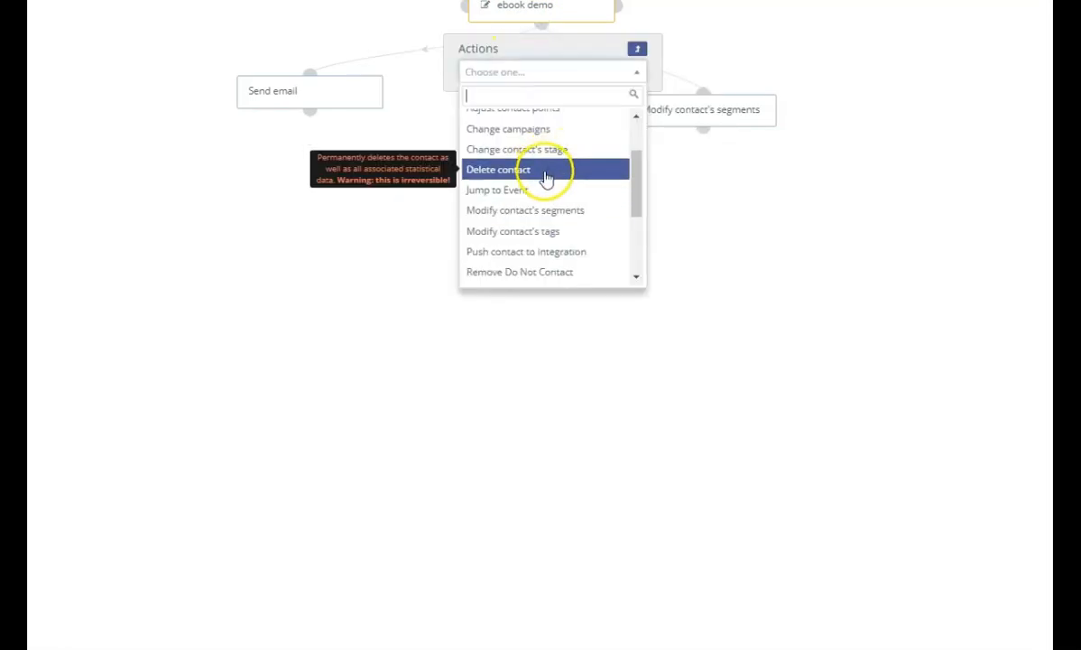
scroll(545, 174, down, 2)
click(546, 174)
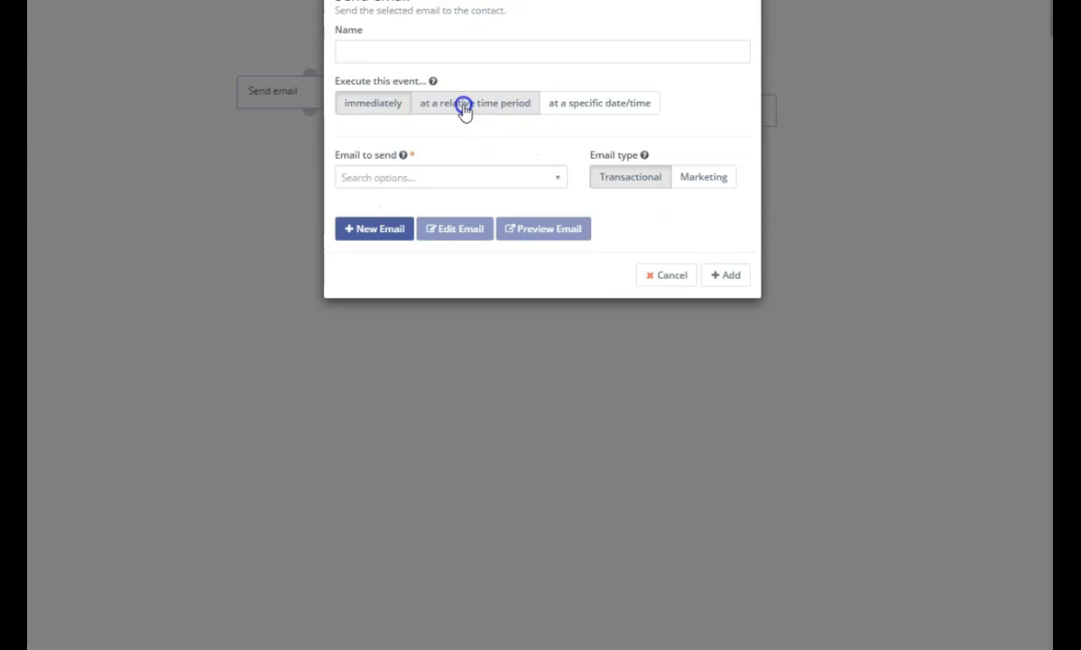
click(463, 107)
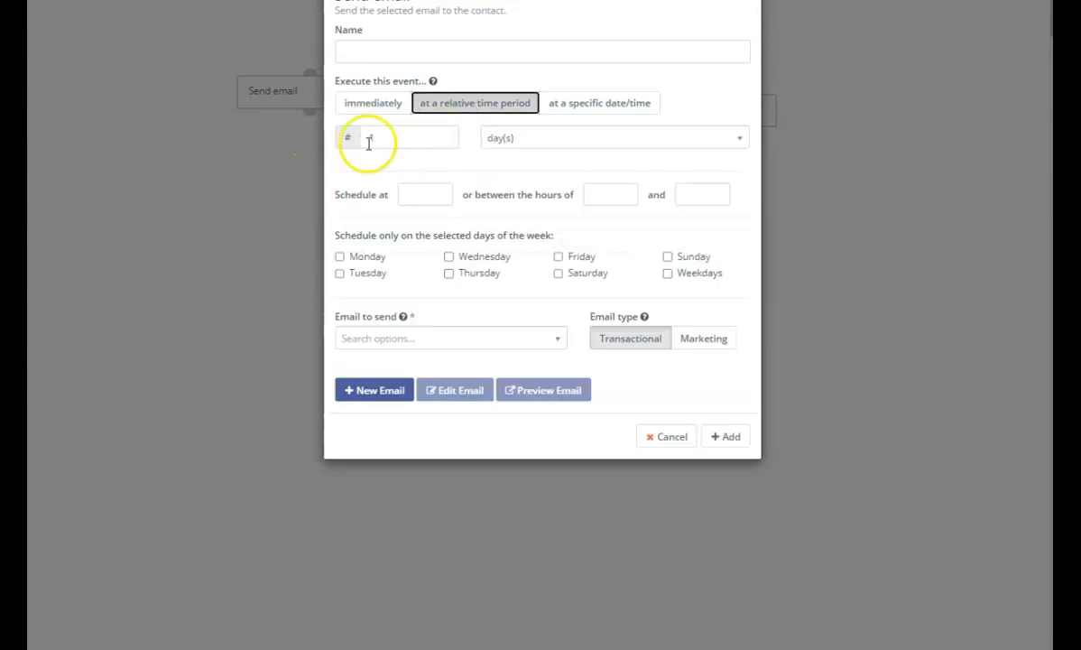
click(556, 347)
scroll(466, 427, down, 3)
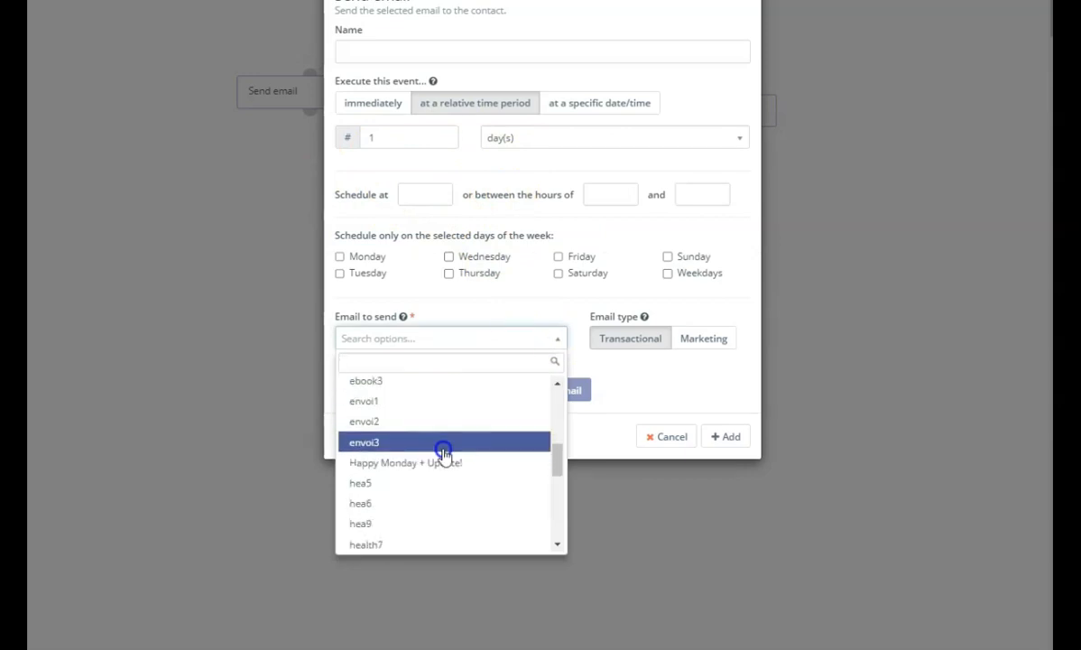
scroll(433, 447, up, 2)
click(410, 472)
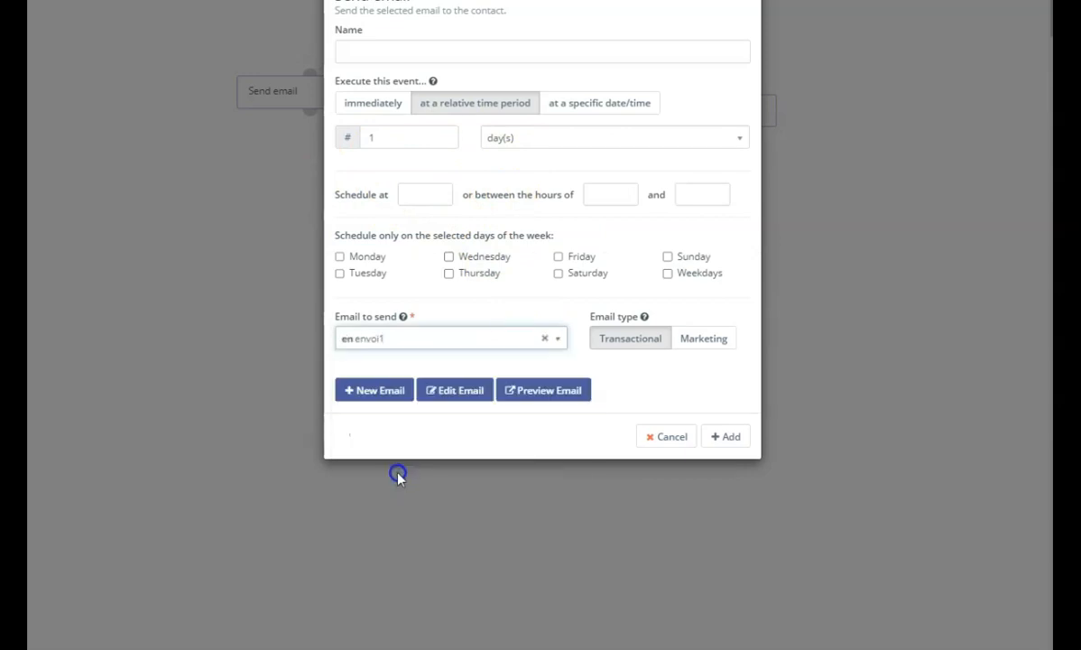
click(726, 438)
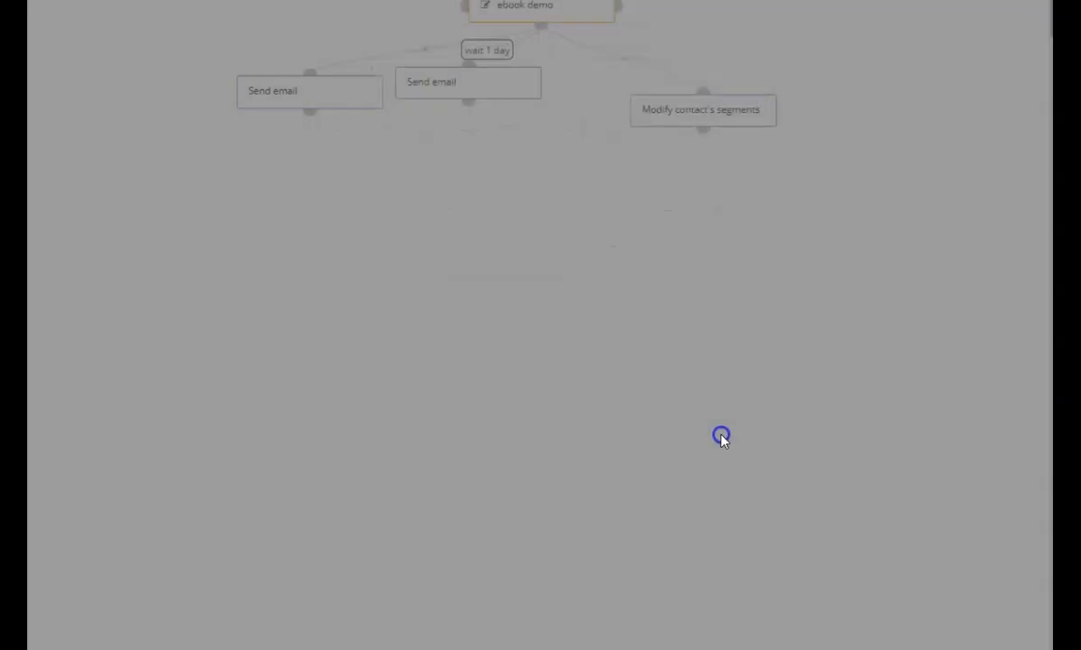
drag(472, 94, 201, 321)
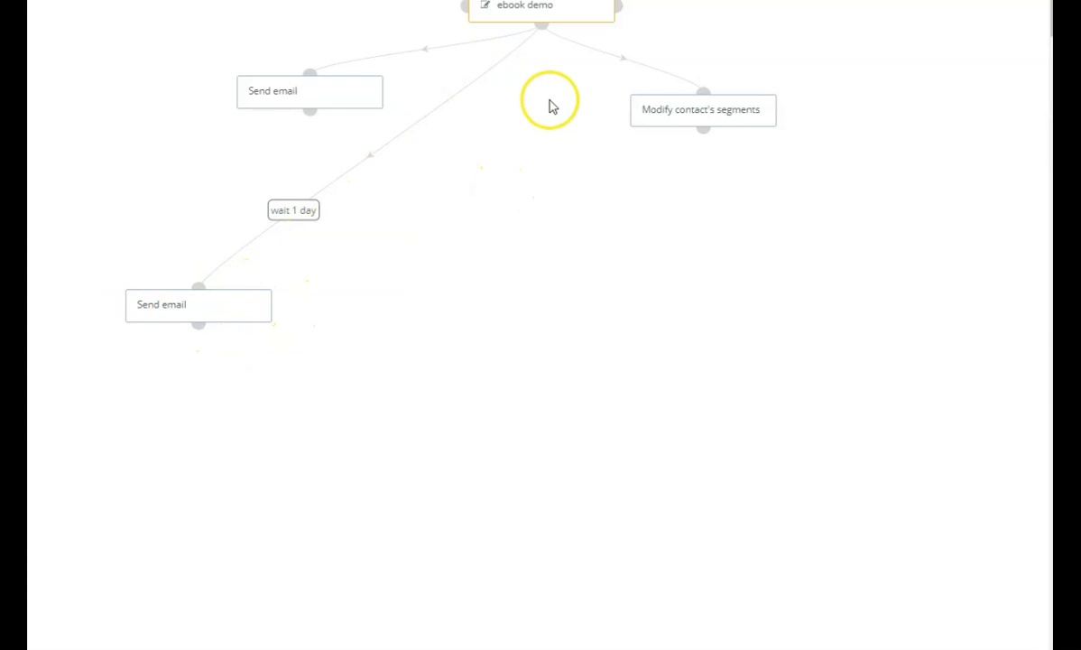
Add a Send email action under the ebook demo form that sends envoi2 after 2 days, and place it beside the 1-day email.
click(543, 27)
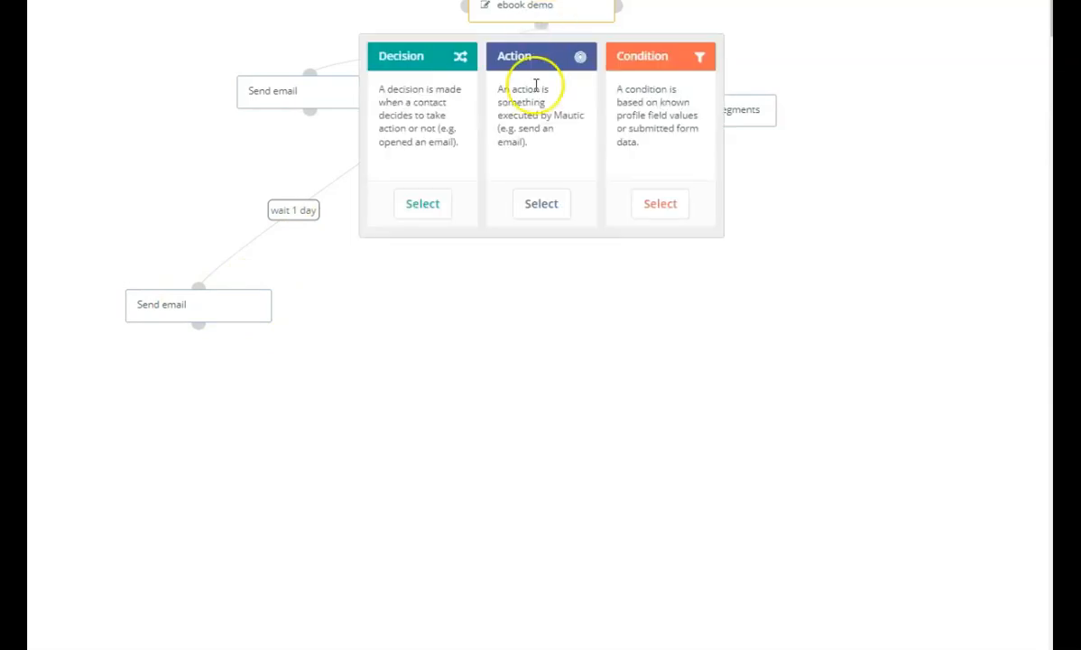
click(541, 215)
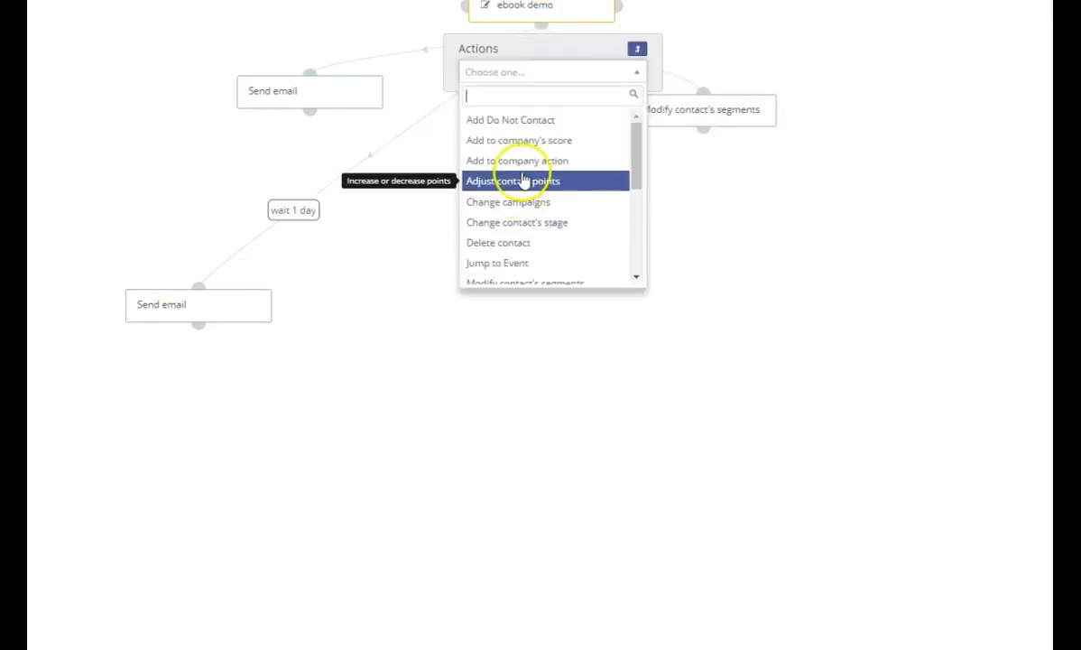
scroll(530, 188, down, 5)
click(499, 174)
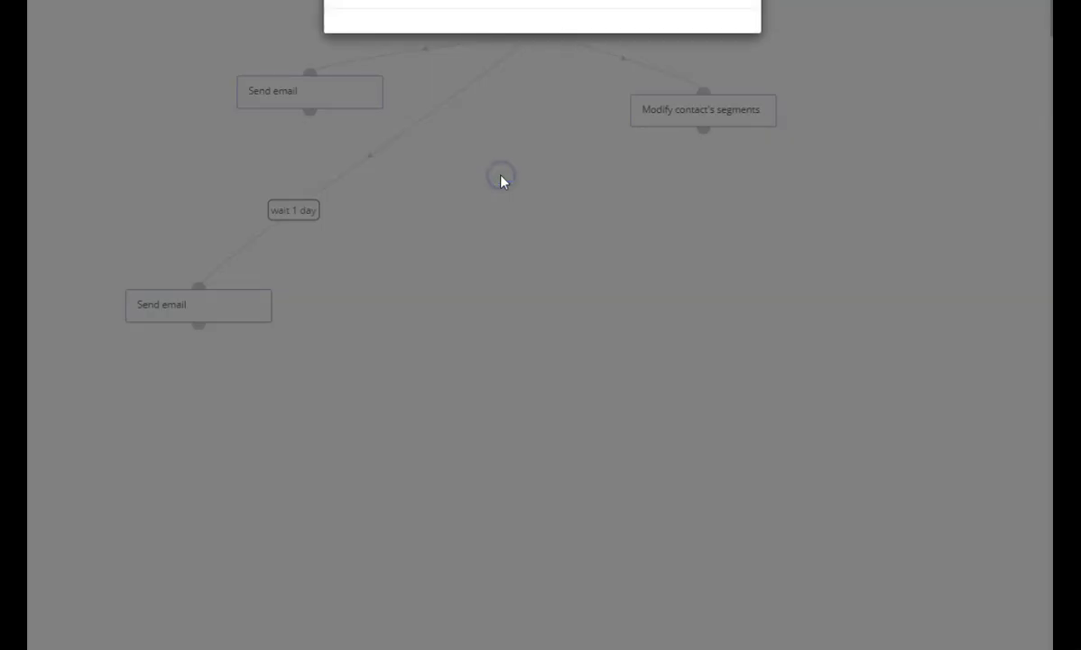
click(457, 115)
click(380, 136)
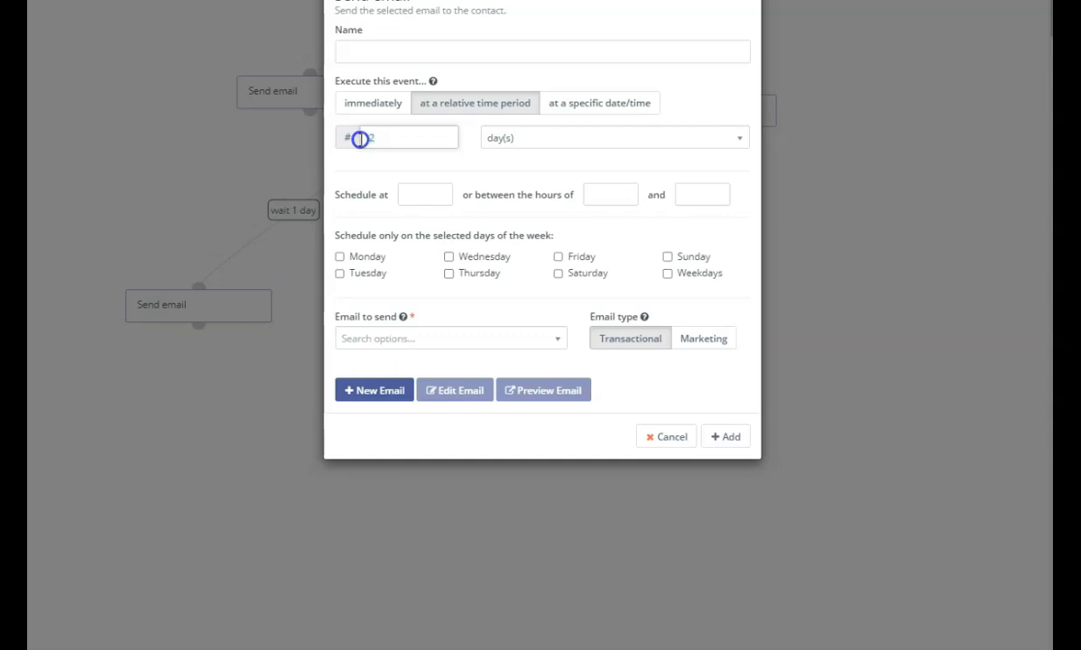
click(522, 338)
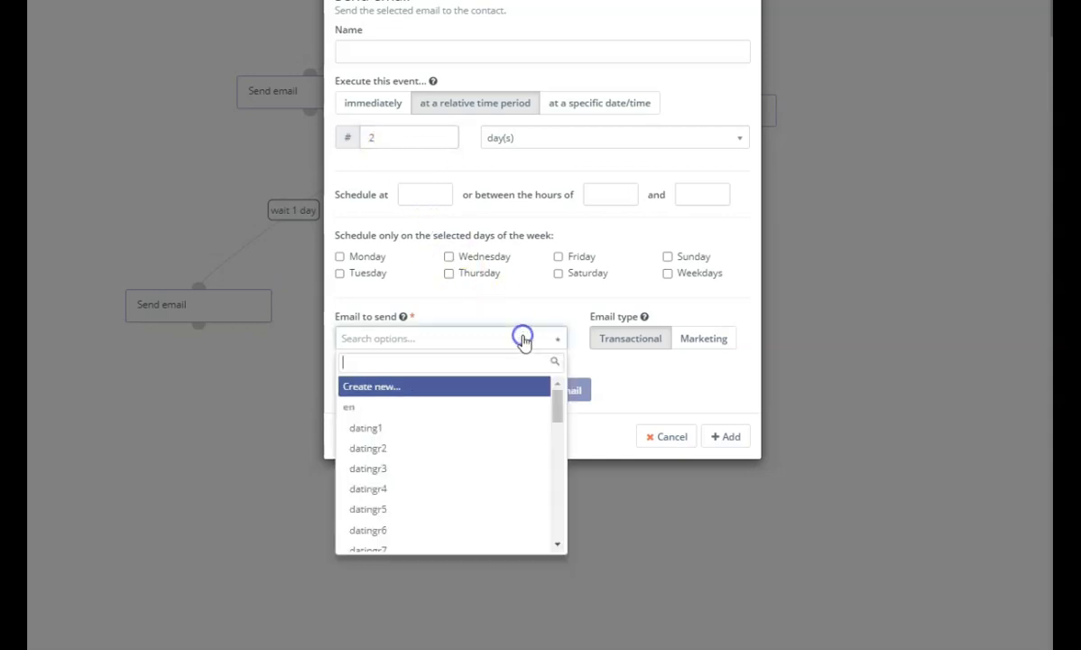
scroll(473, 433, down, 3)
click(431, 422)
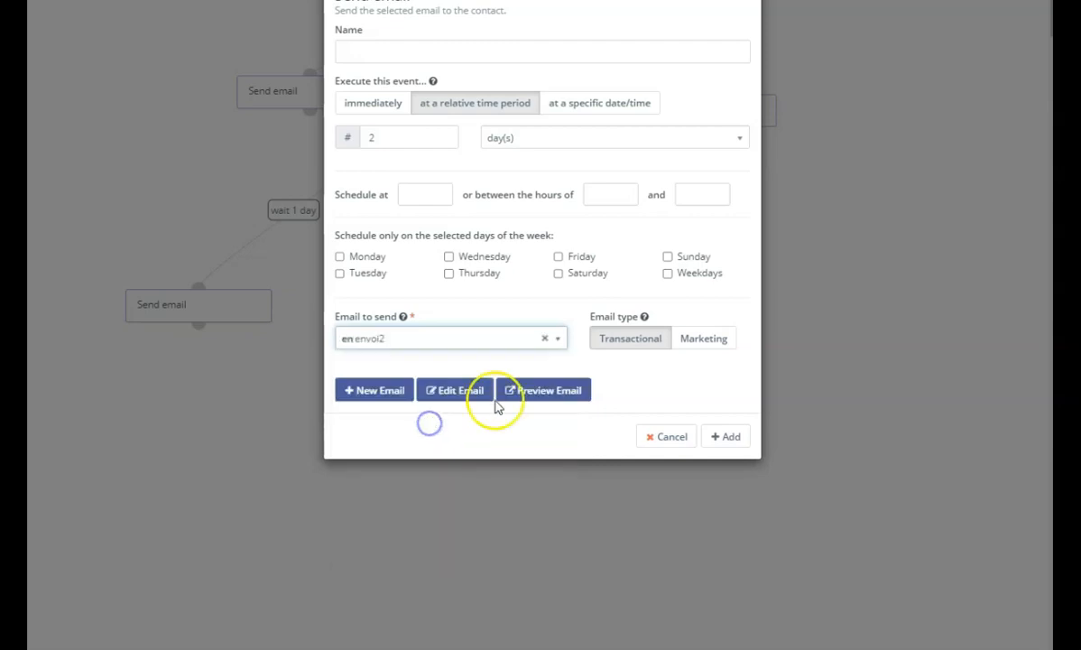
click(722, 437)
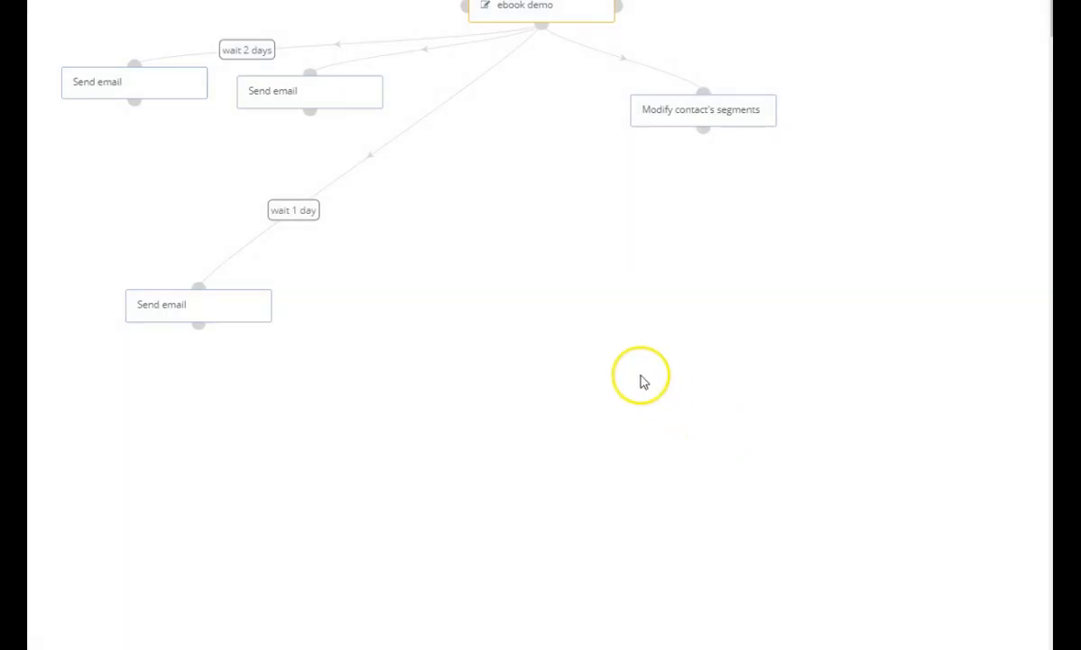
drag(150, 97, 449, 343)
Add a Send email action under the ebook demo form that sends envoi3 after 3 days, and place it beside the 2-day email.
click(543, 29)
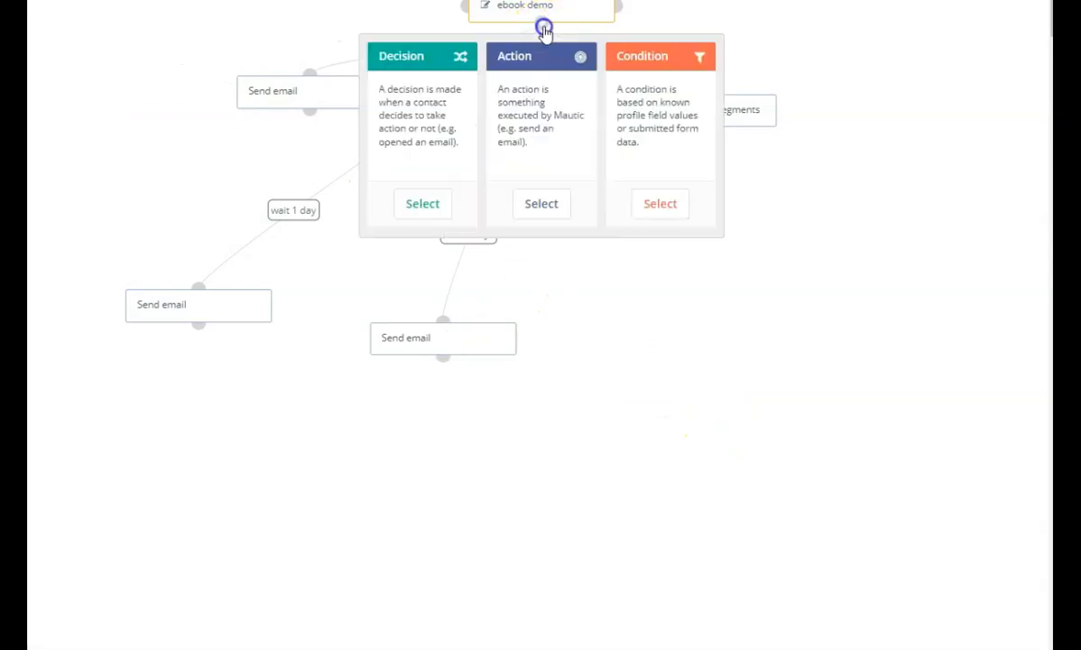
click(540, 206)
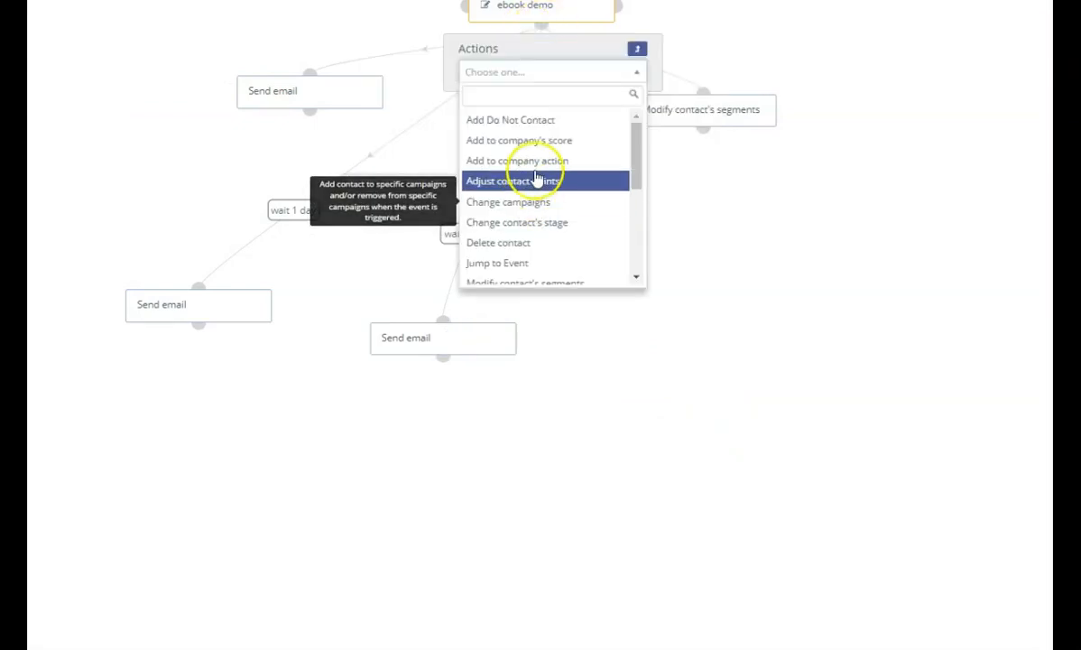
scroll(497, 149, down, 5)
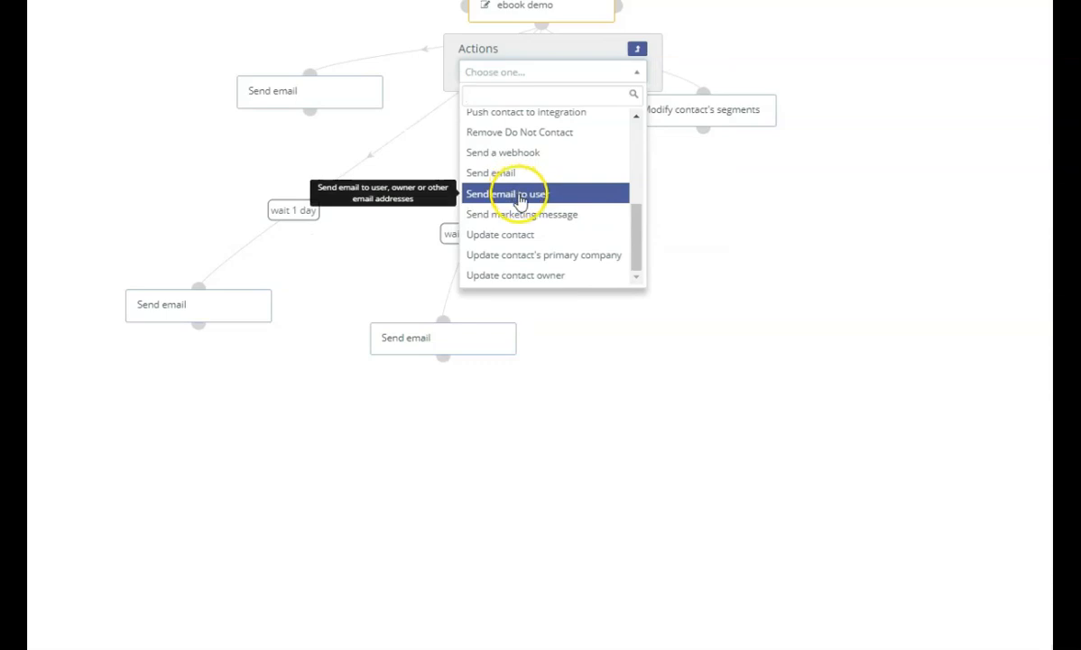
click(507, 180)
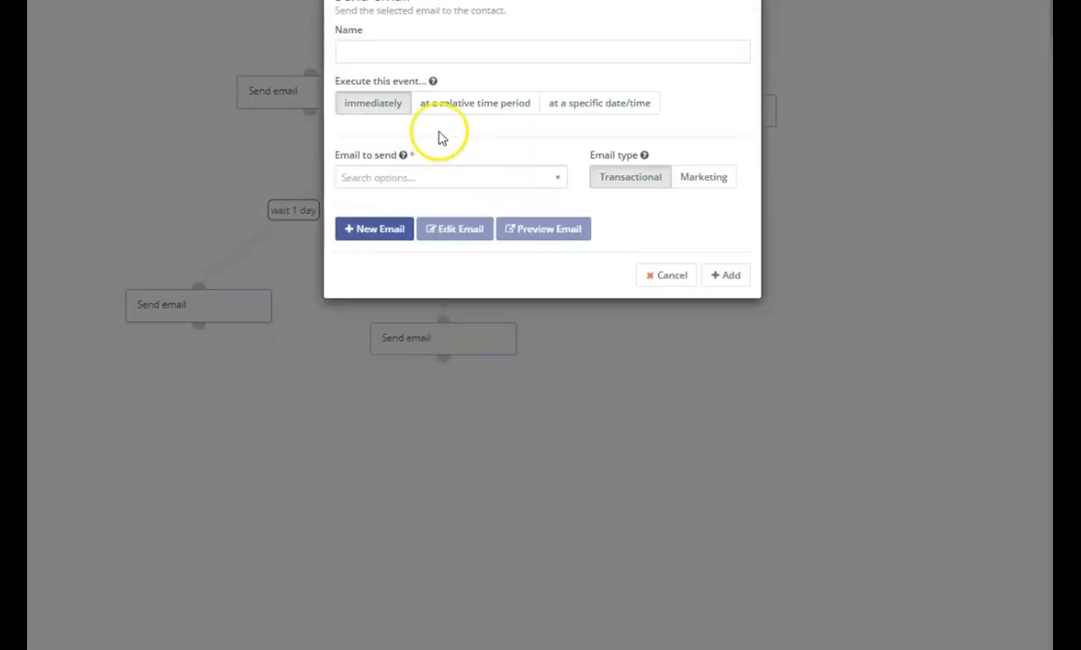
click(477, 106)
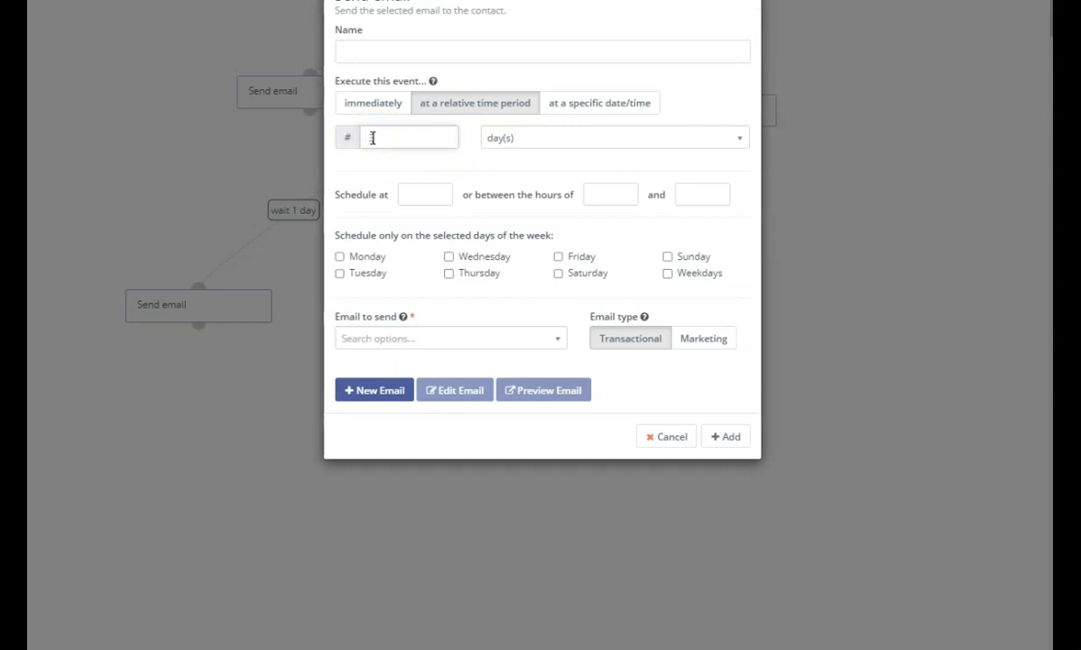
click(559, 343)
scroll(483, 436, down, 3)
scroll(483, 436, down, 3)
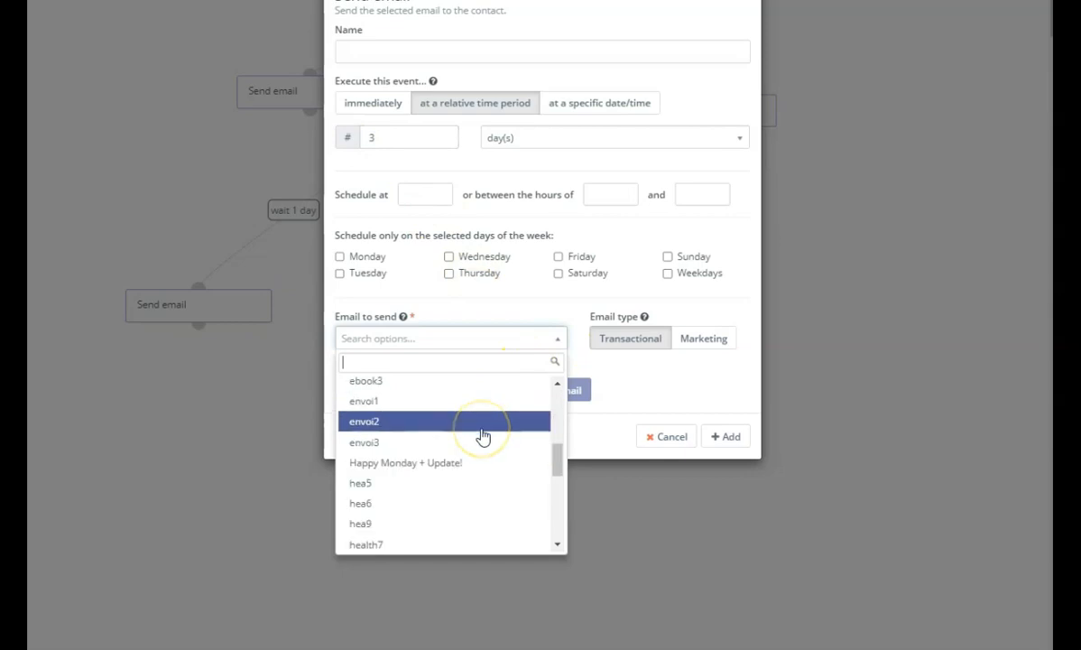
click(413, 441)
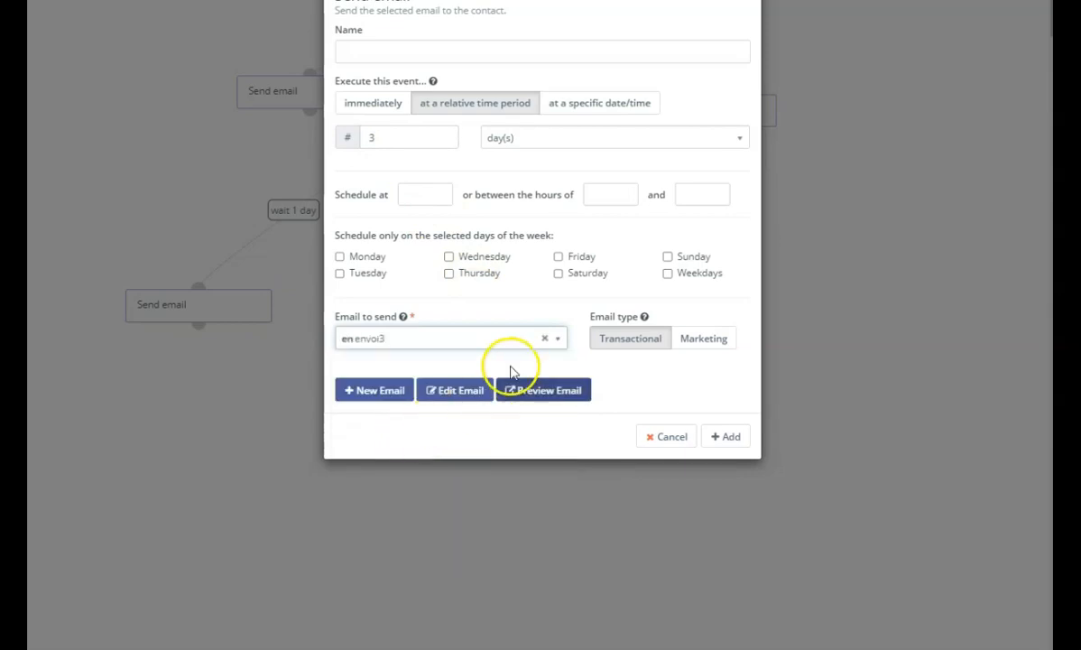
click(726, 438)
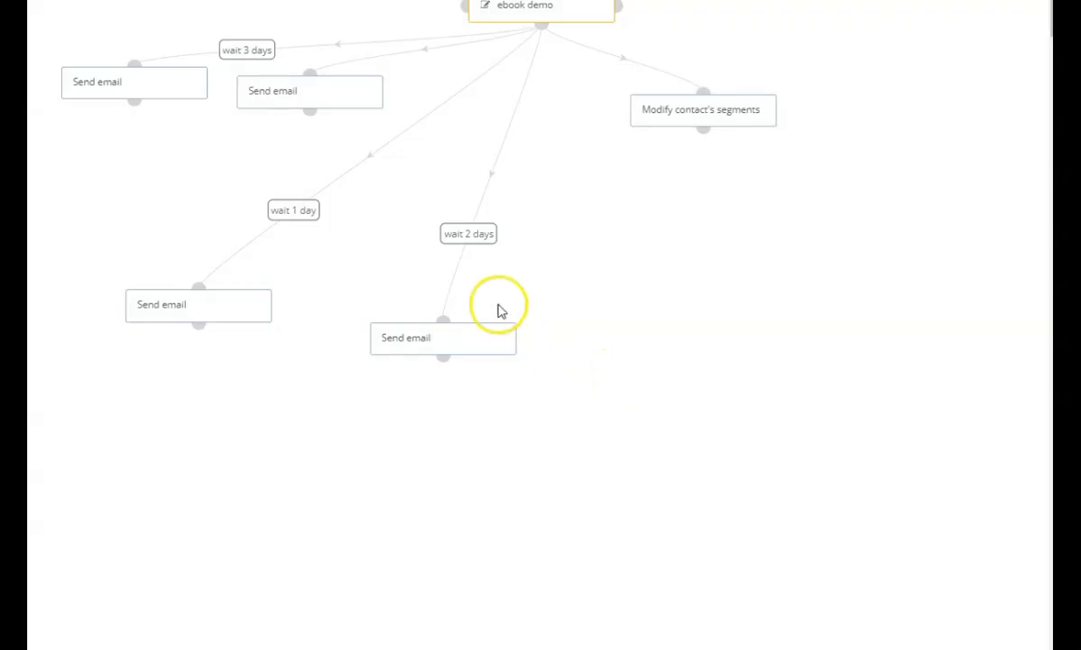
drag(174, 85, 719, 361)
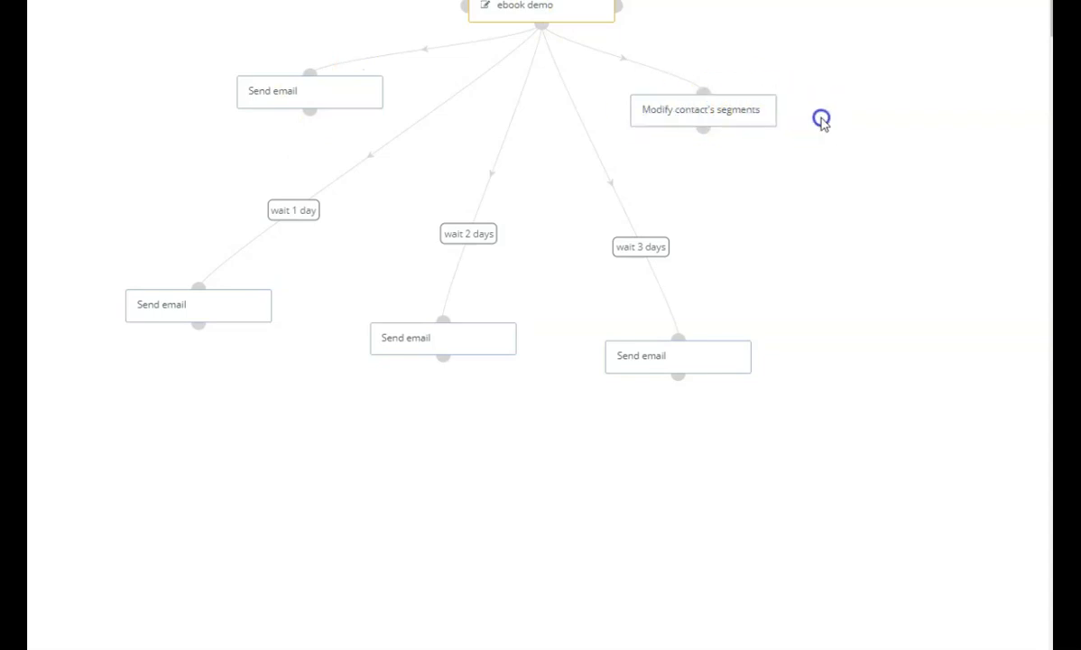
Close the campaign builder and go to the dashboard.
click(684, 115)
click(1021, 10)
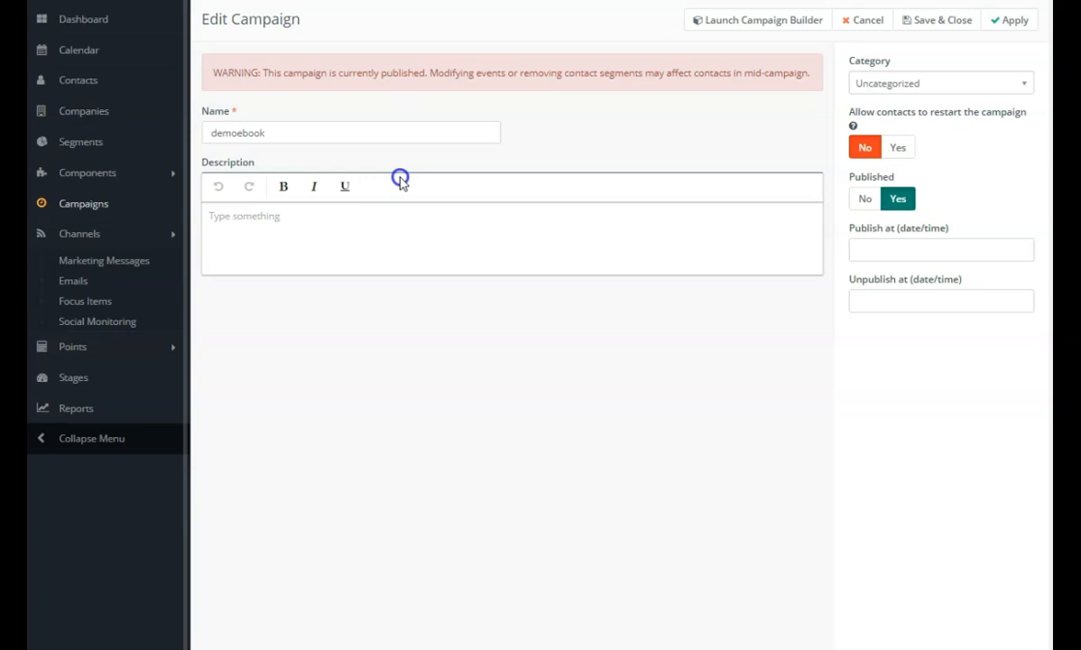
click(98, 28)
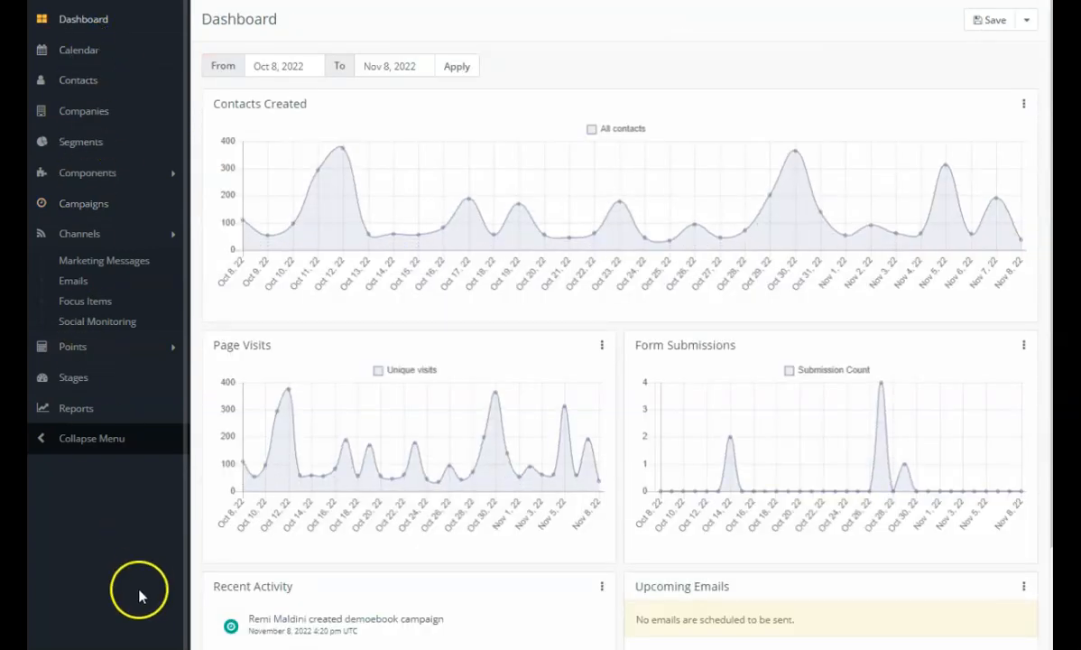